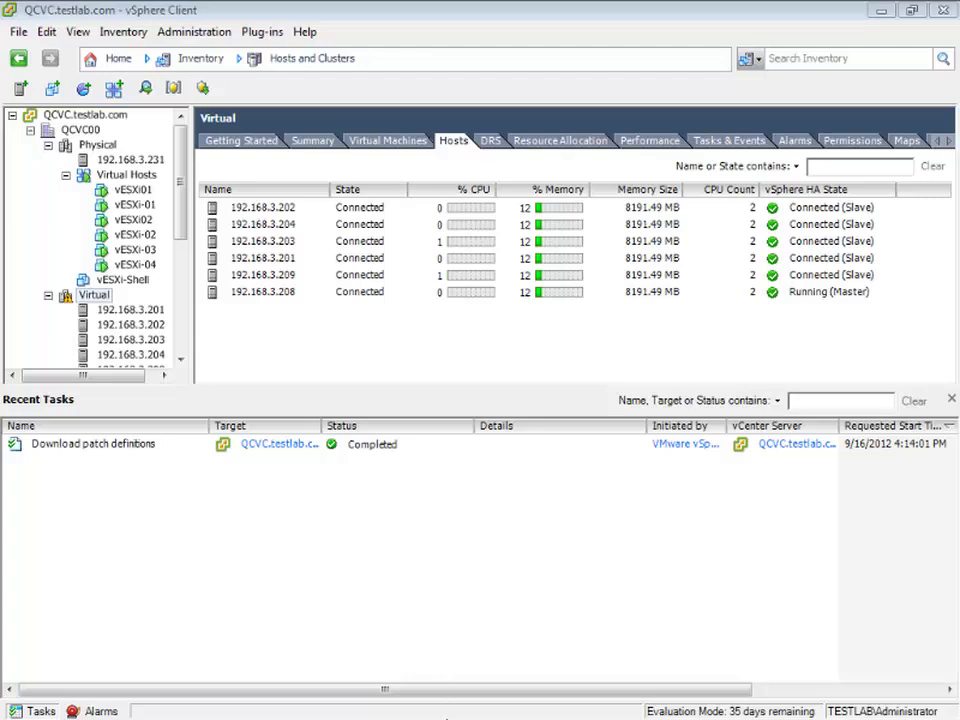
- Bring the VMware download page to the front and select its address
{"action": "mouse_move", "coordinate": [432, 716]}
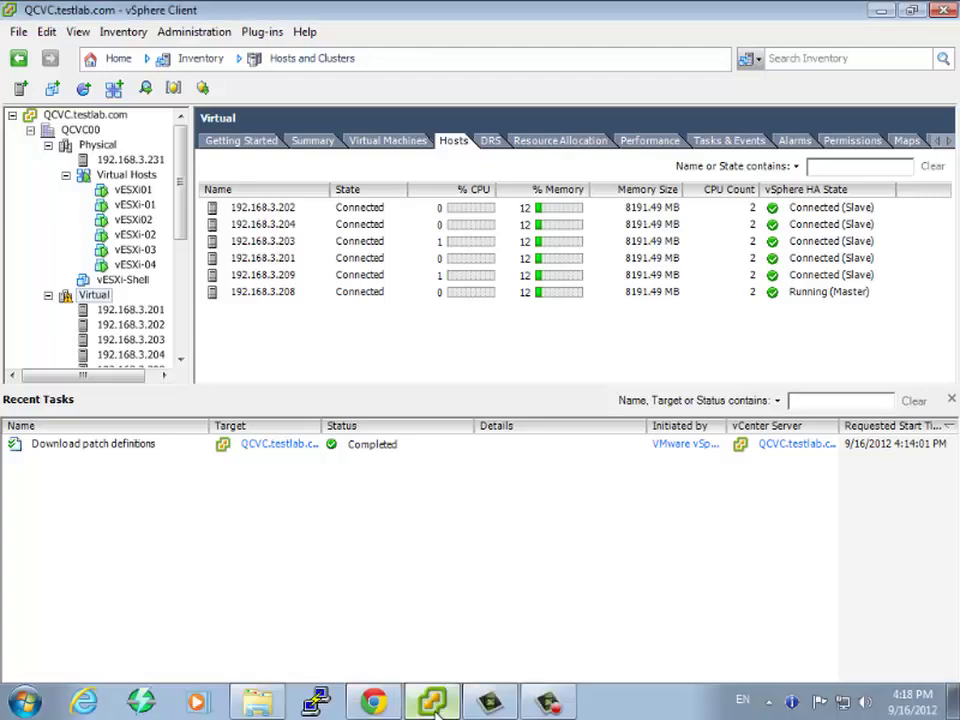
{"action": "left_click", "coordinate": [376, 704]}
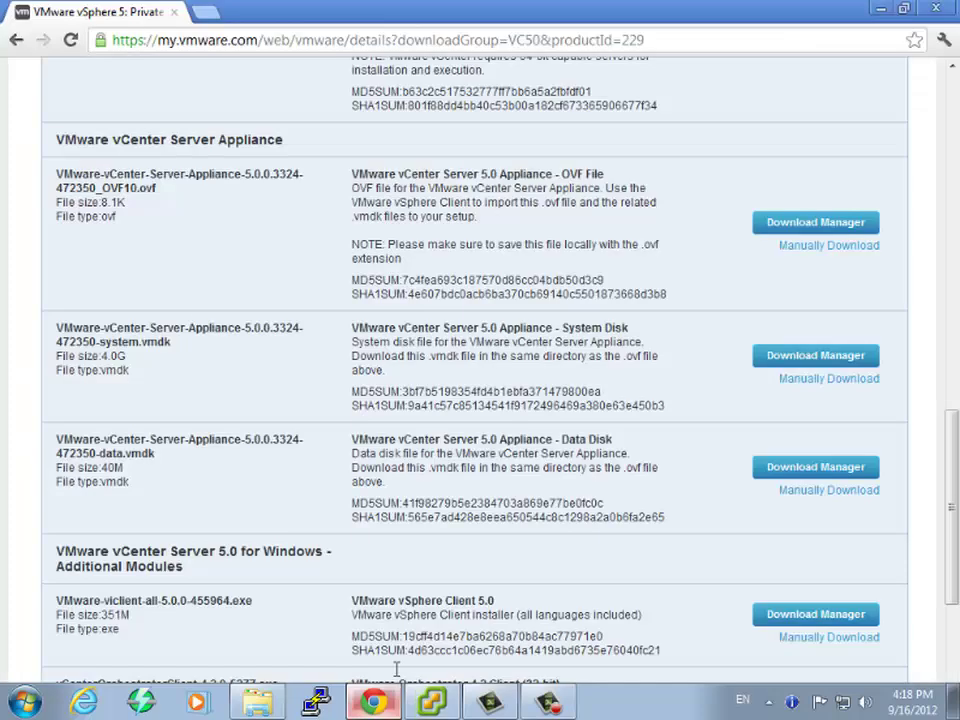
{"action": "left_click", "coordinate": [194, 44]}
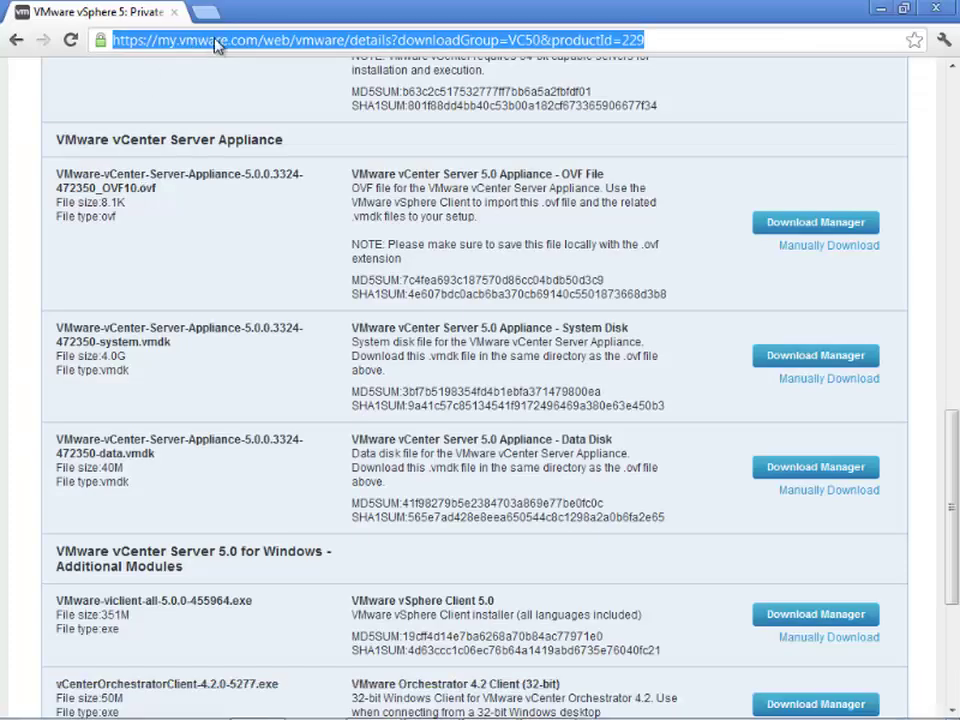
{"action": "left_click", "coordinate": [218, 44]}
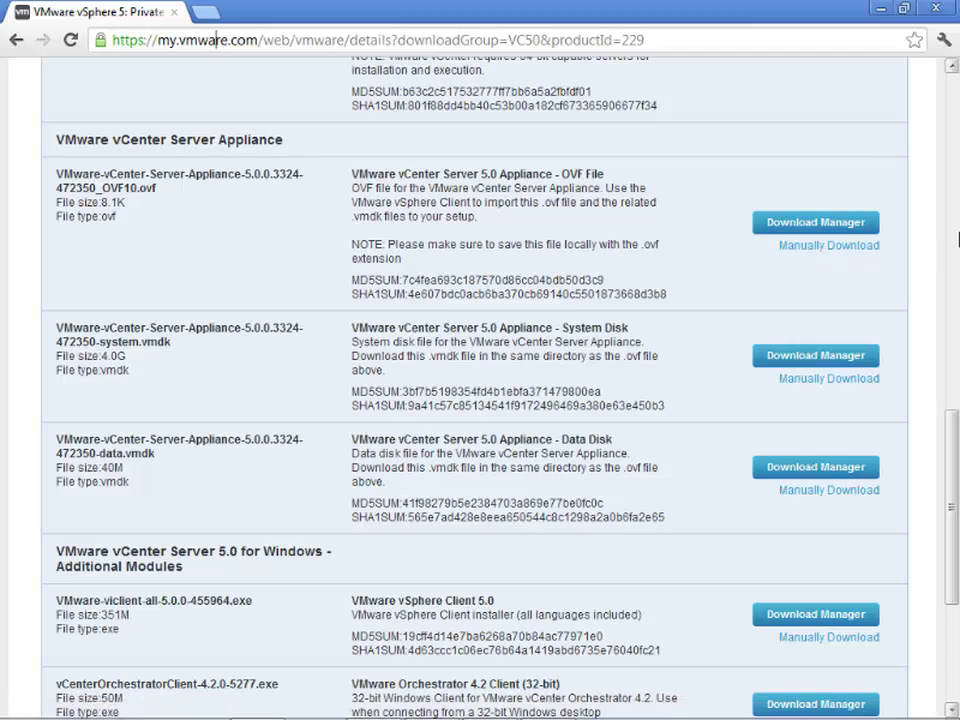
- Open the VMware - vCenter Appliance folder in Explorer, then return to vSphere Client
{"action": "left_click", "coordinate": [883, 13]}
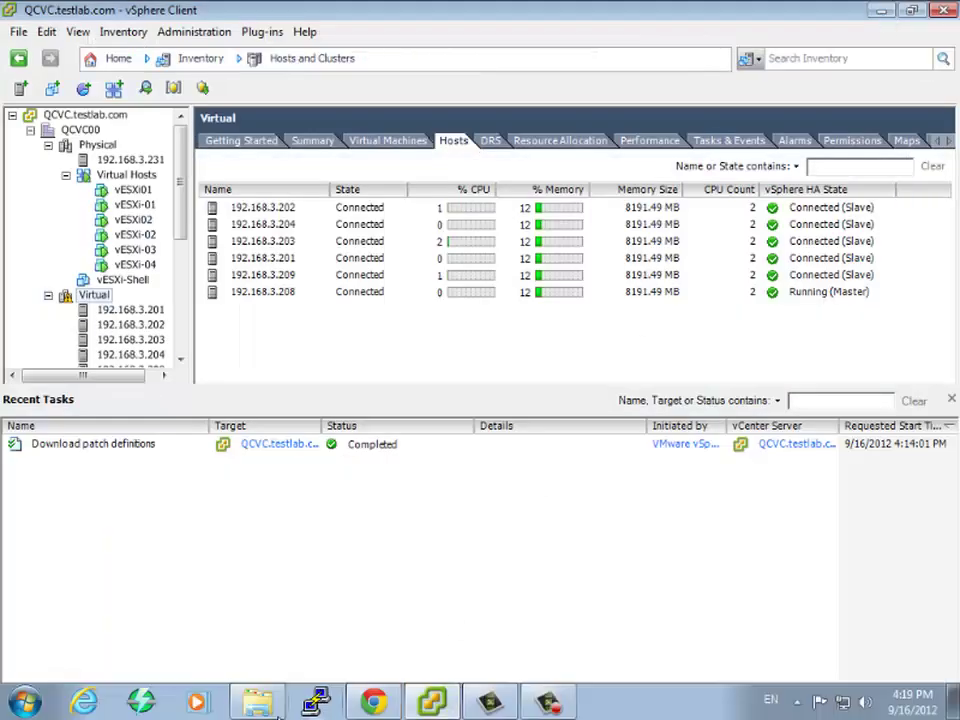
{"action": "left_click", "coordinate": [262, 704]}
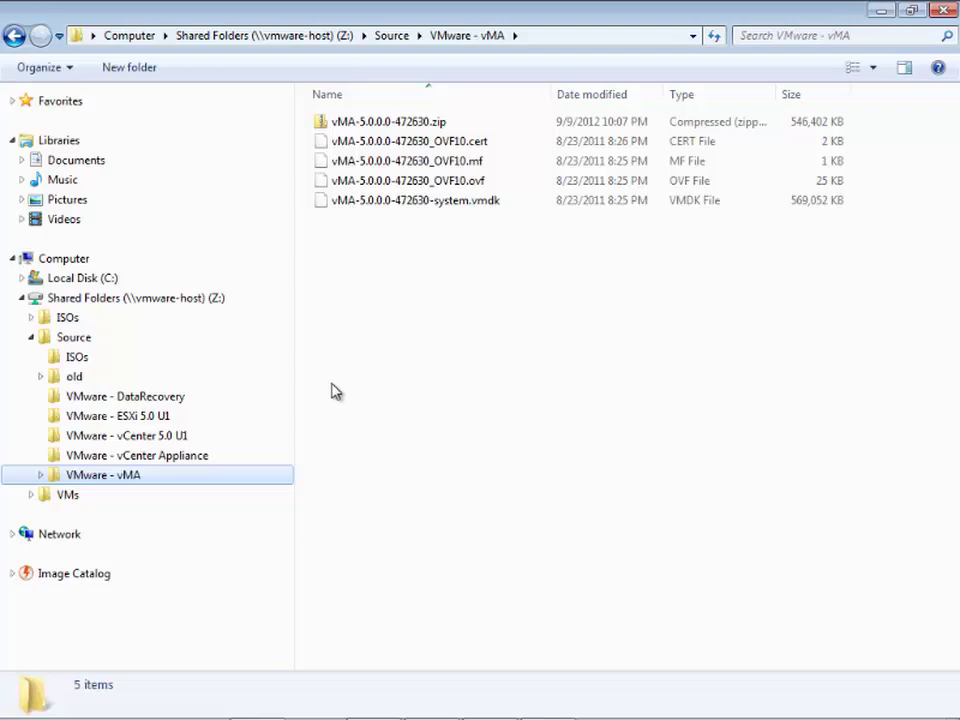
{"action": "left_click", "coordinate": [226, 458]}
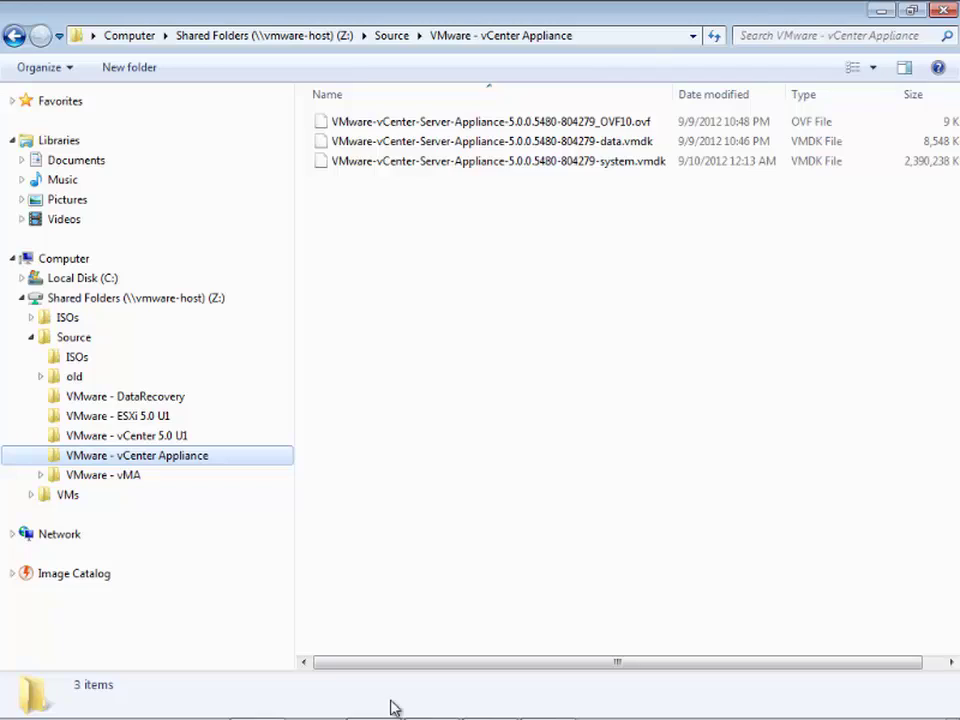
{"action": "mouse_move", "coordinate": [392, 714]}
{"action": "left_click", "coordinate": [432, 704]}
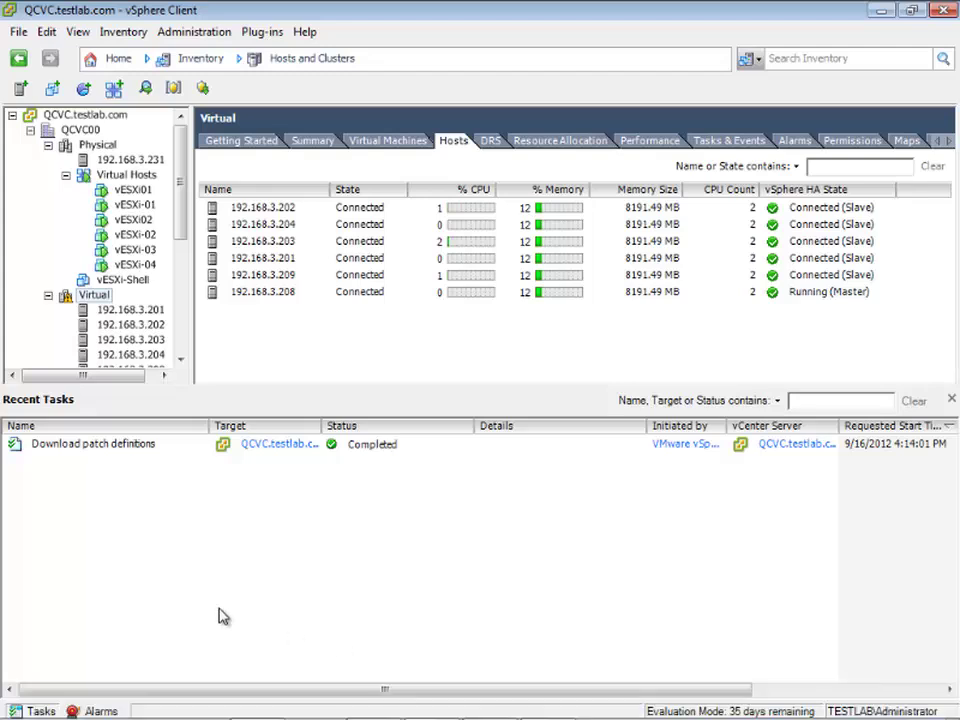
- Start Deploy OVF Template using the .ovf file from Z:\Source\VMware - vCenter Appliance
{"action": "left_click", "coordinate": [18, 34]}
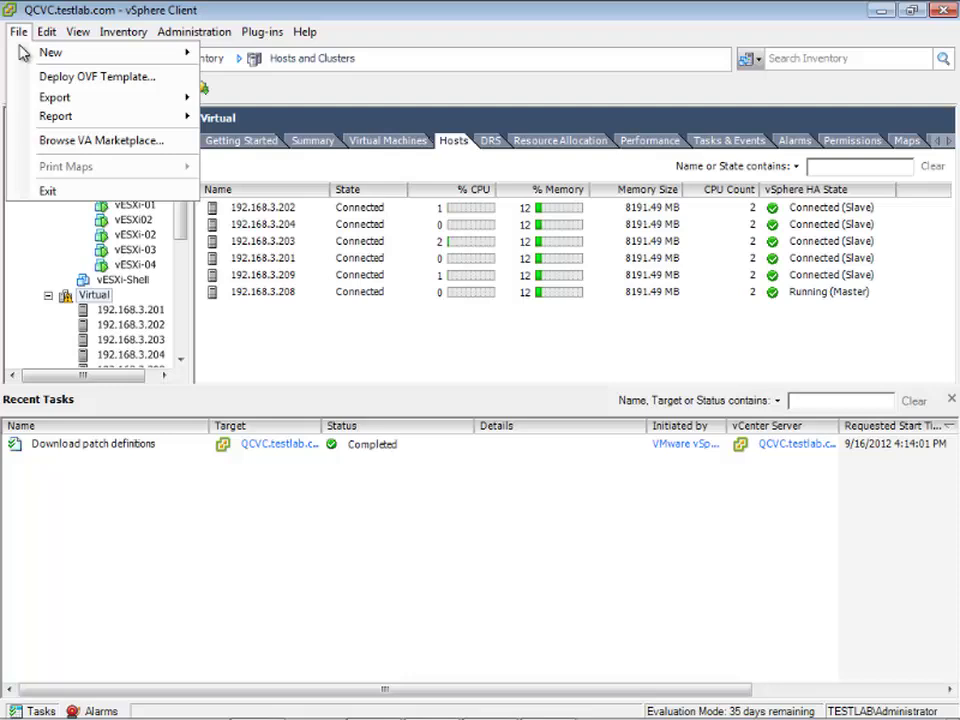
{"action": "left_click", "coordinate": [59, 84]}
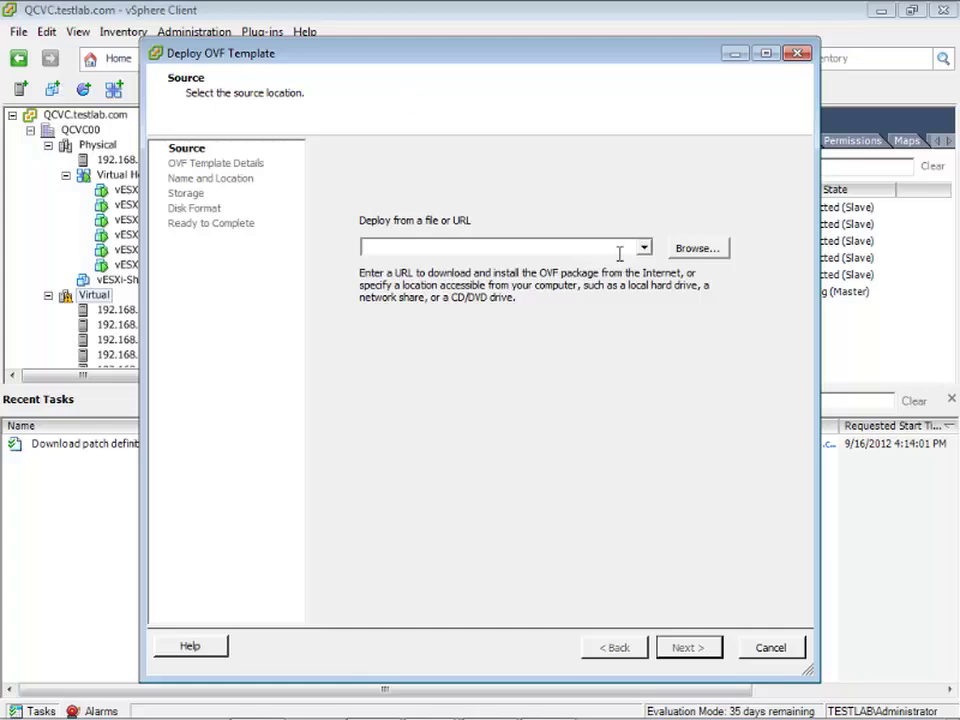
{"action": "left_click", "coordinate": [704, 257]}
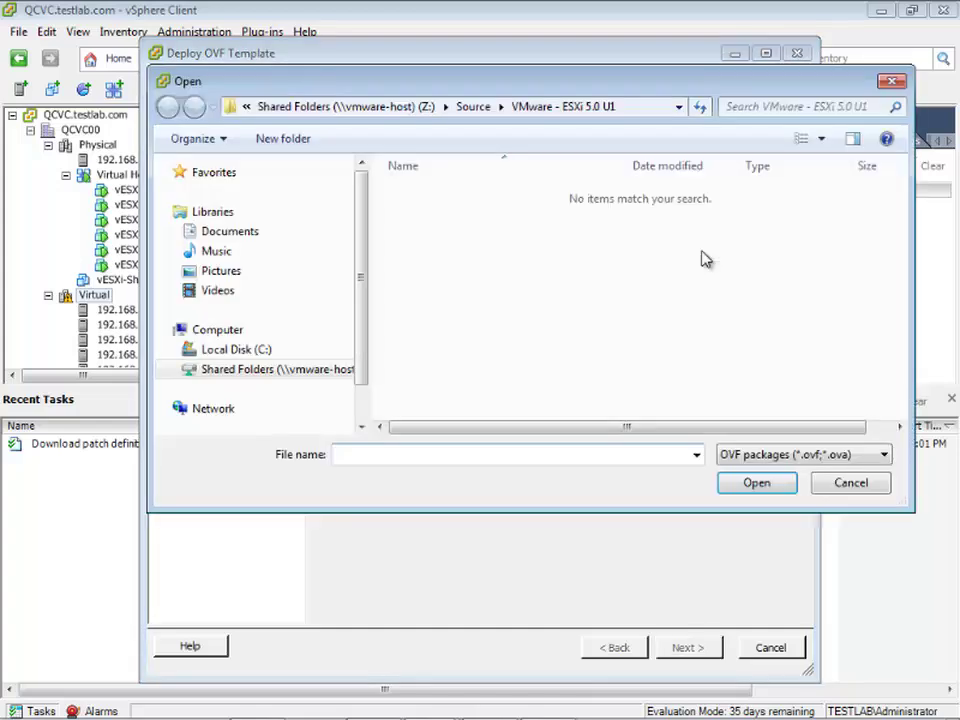
{"action": "left_click", "coordinate": [177, 370]}
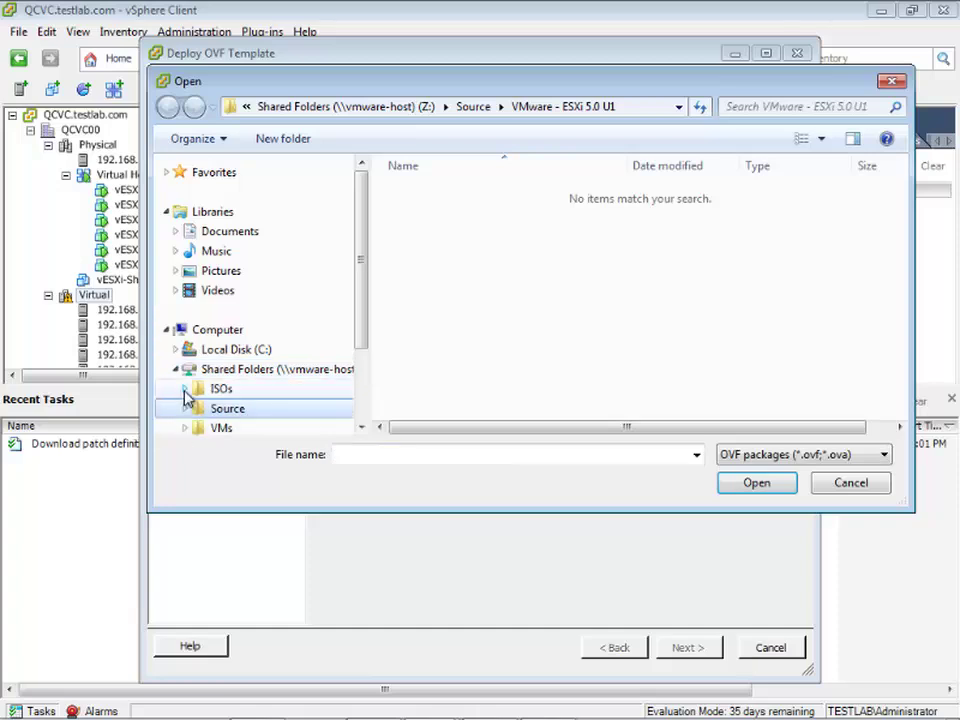
{"action": "left_click", "coordinate": [185, 389]}
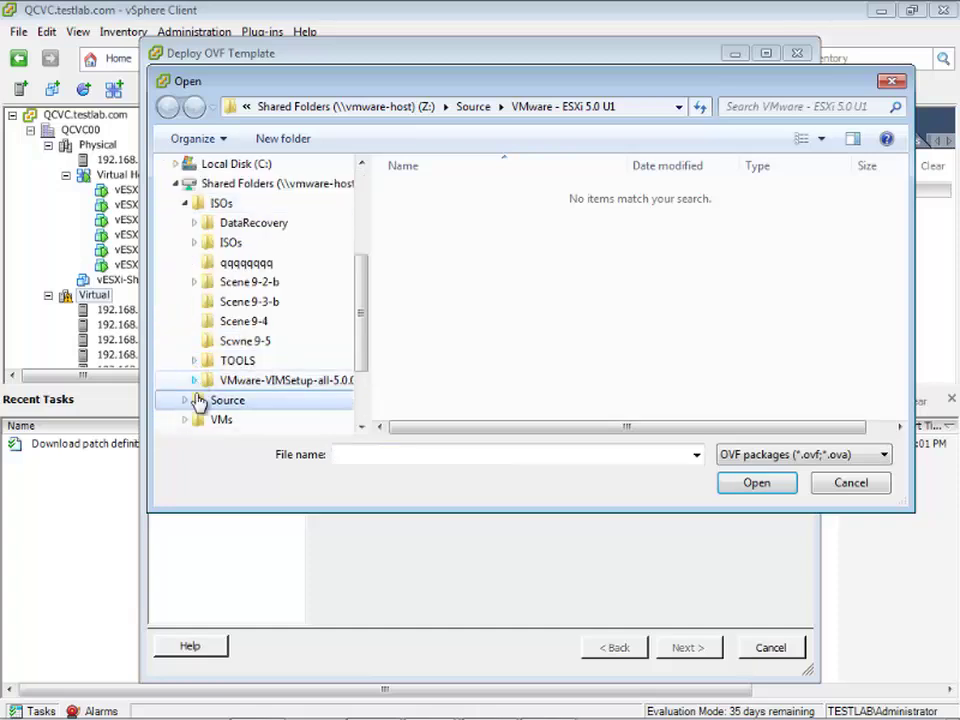
{"action": "left_click", "coordinate": [187, 401]}
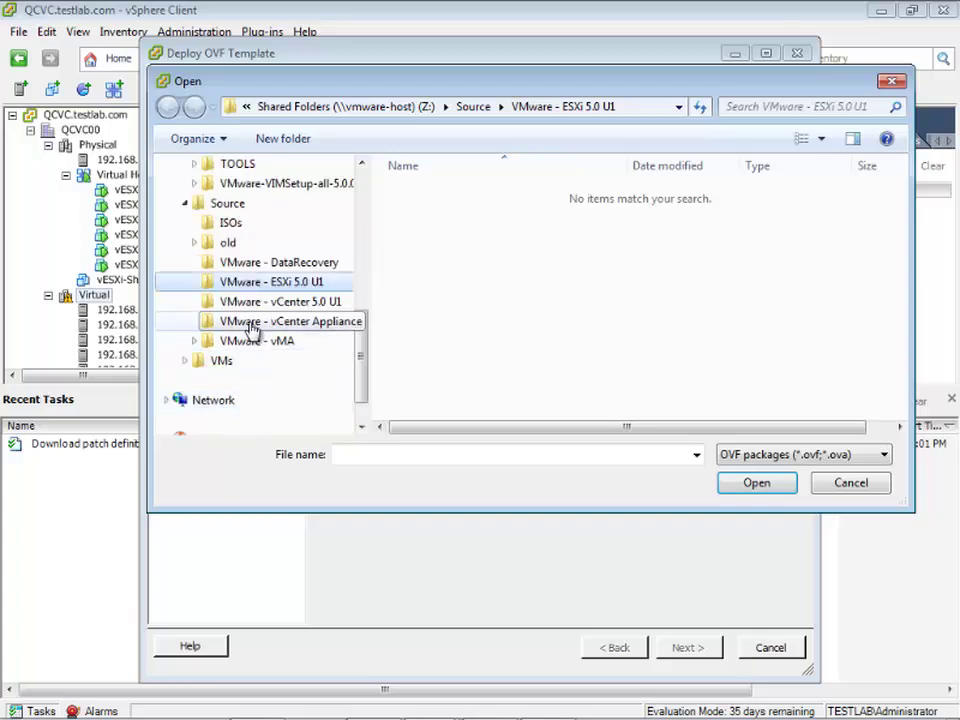
{"action": "left_click", "coordinate": [252, 325]}
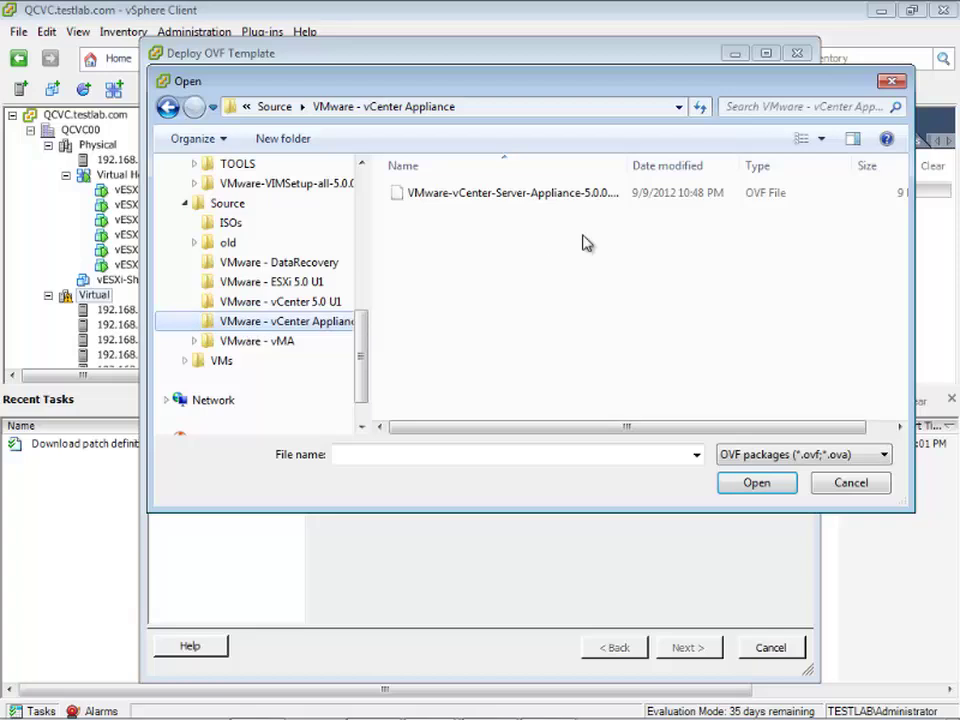
{"action": "left_click", "coordinate": [598, 193]}
{"action": "left_click", "coordinate": [755, 484]}
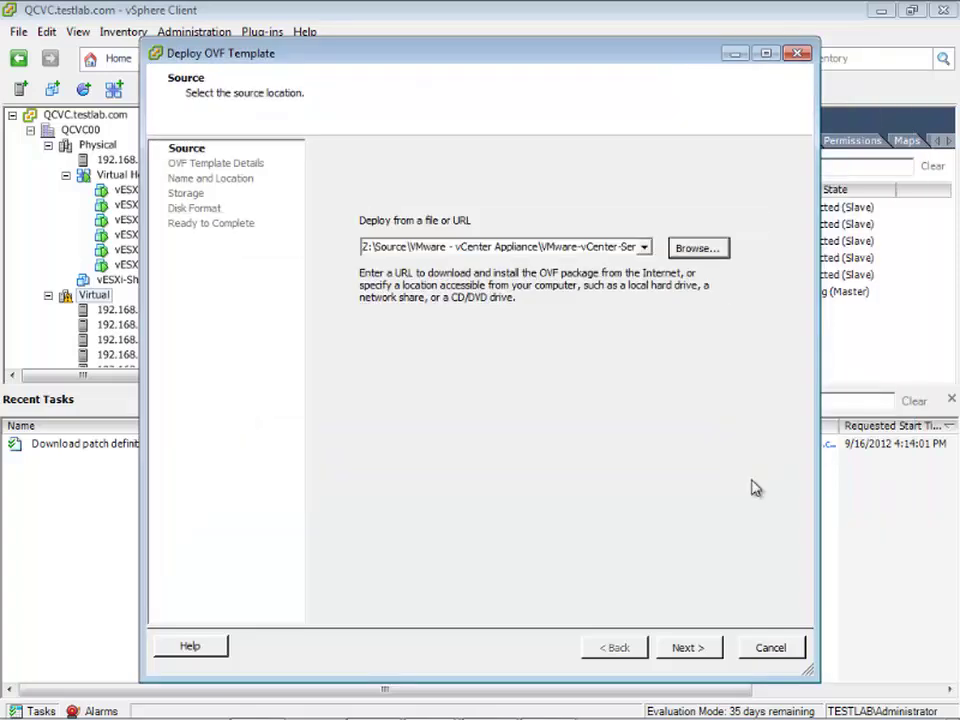
- Keep the name VMware vCenter Server Appliance and choose QCVC00 as the inventory location
{"action": "left_click", "coordinate": [703, 652]}
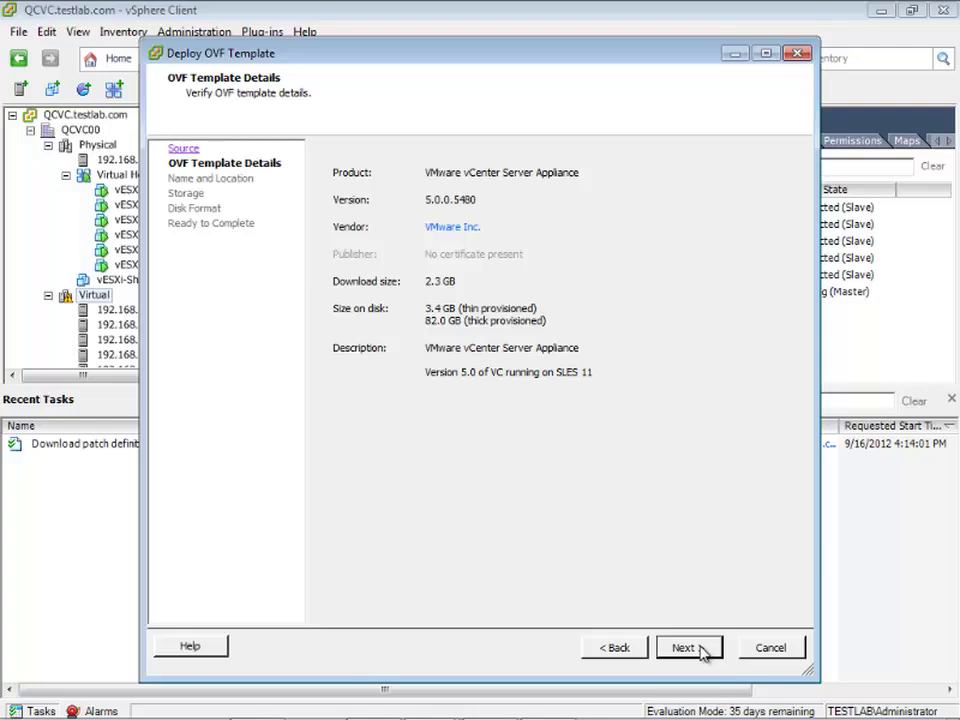
{"action": "left_click", "coordinate": [685, 648]}
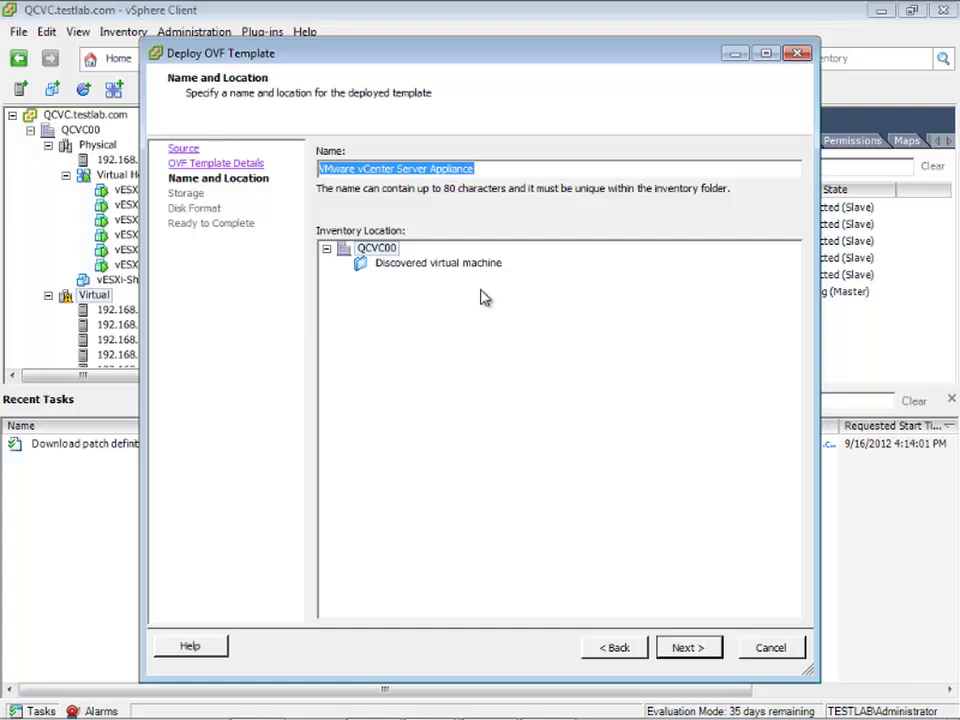
{"action": "left_click", "coordinate": [430, 168]}
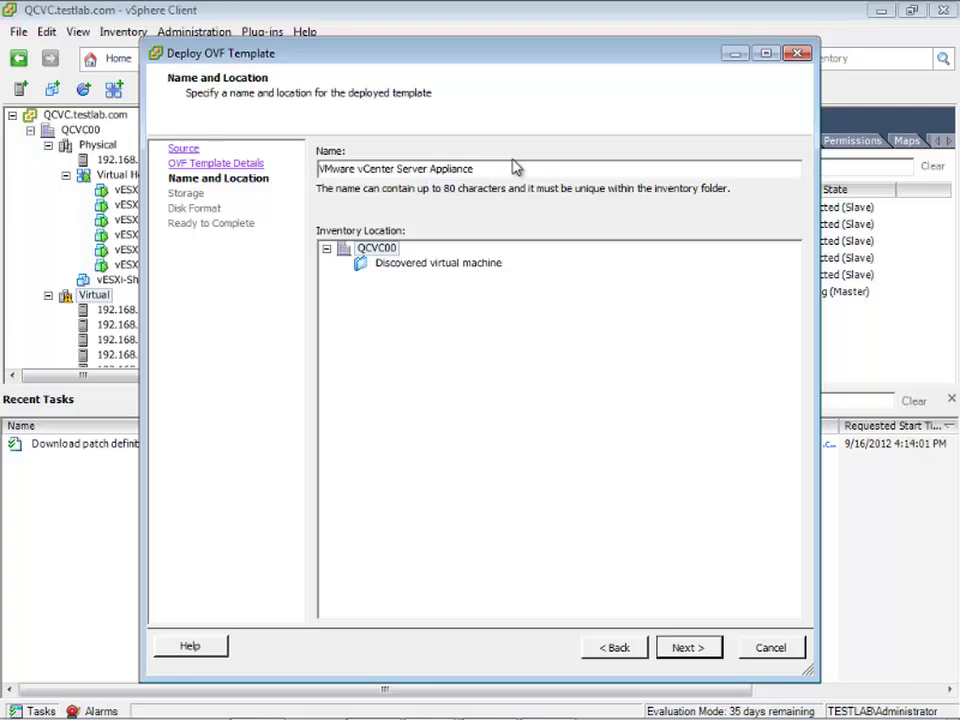
{"action": "key", "text": "End"}
{"action": "key", "text": "ctrl+Left"}
{"action": "key", "text": "ctrl+Left"}
{"action": "key", "text": "End"}
{"action": "left_click", "coordinate": [347, 251]}
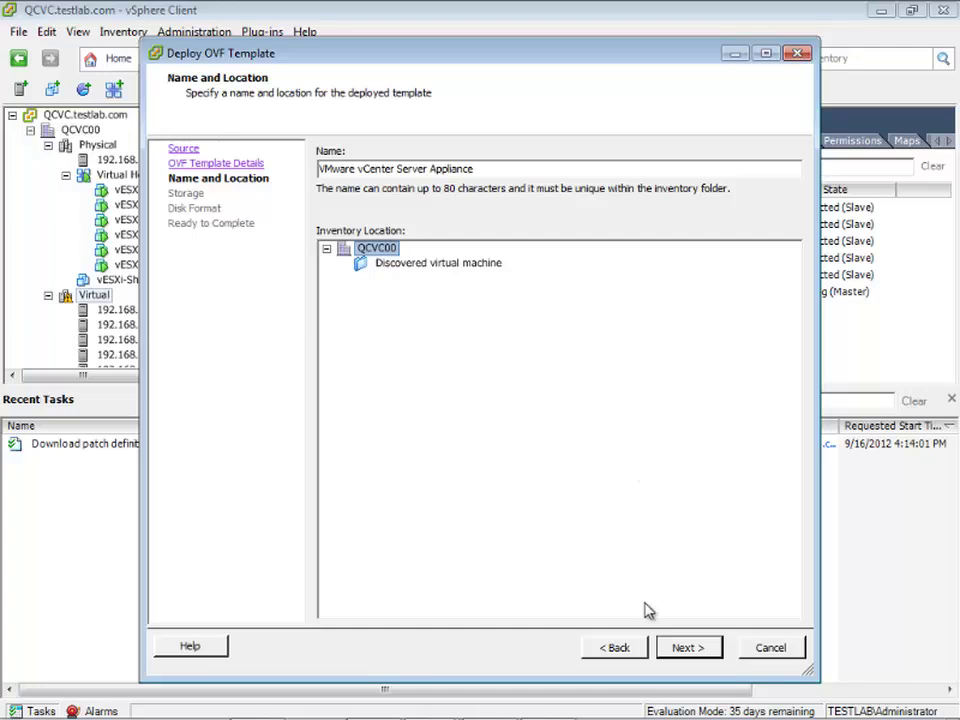
- Pick datastore QNAP-ISCSI-01, set Thin Provision disks, and reach the Ready to Complete summary
{"action": "left_click", "coordinate": [688, 650]}
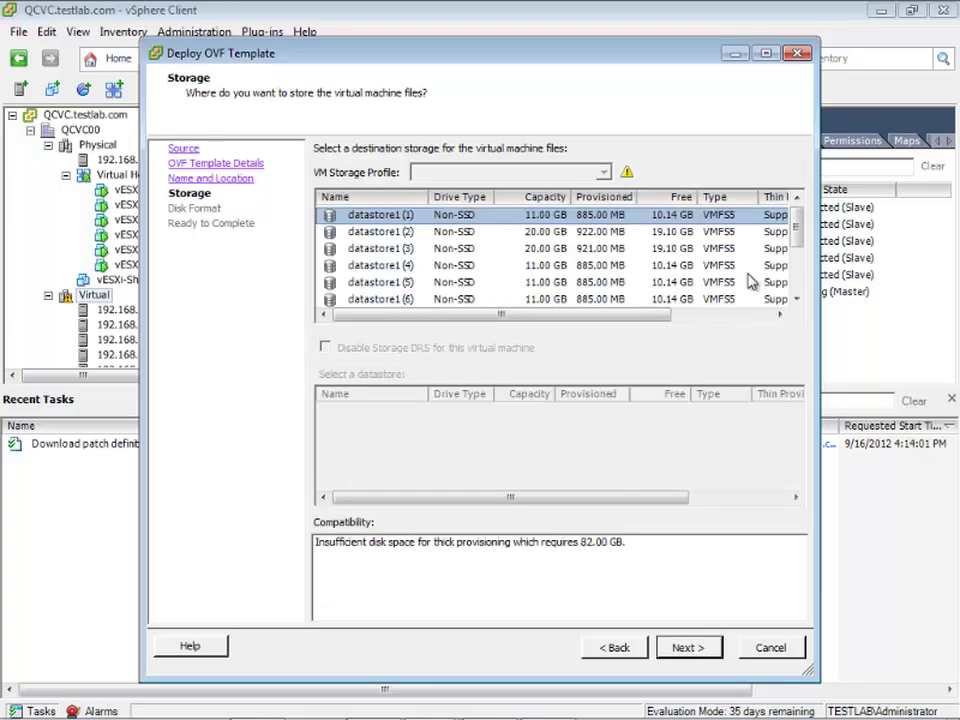
{"action": "scroll", "coordinate": [797, 243], "scroll_direction": "down", "scroll_amount": 3}
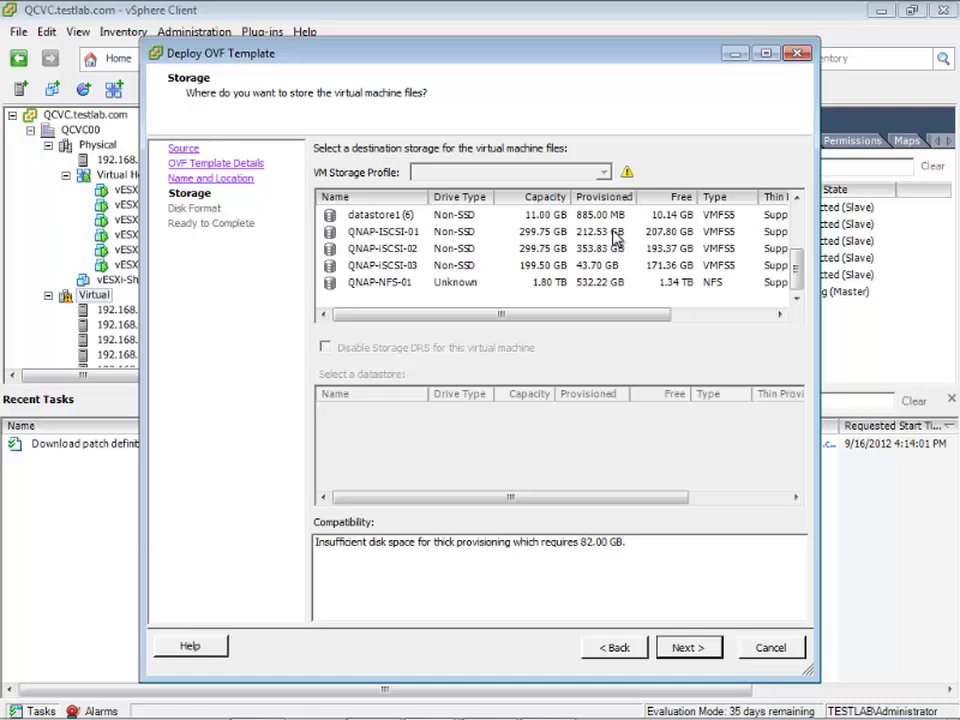
{"action": "left_click", "coordinate": [686, 198]}
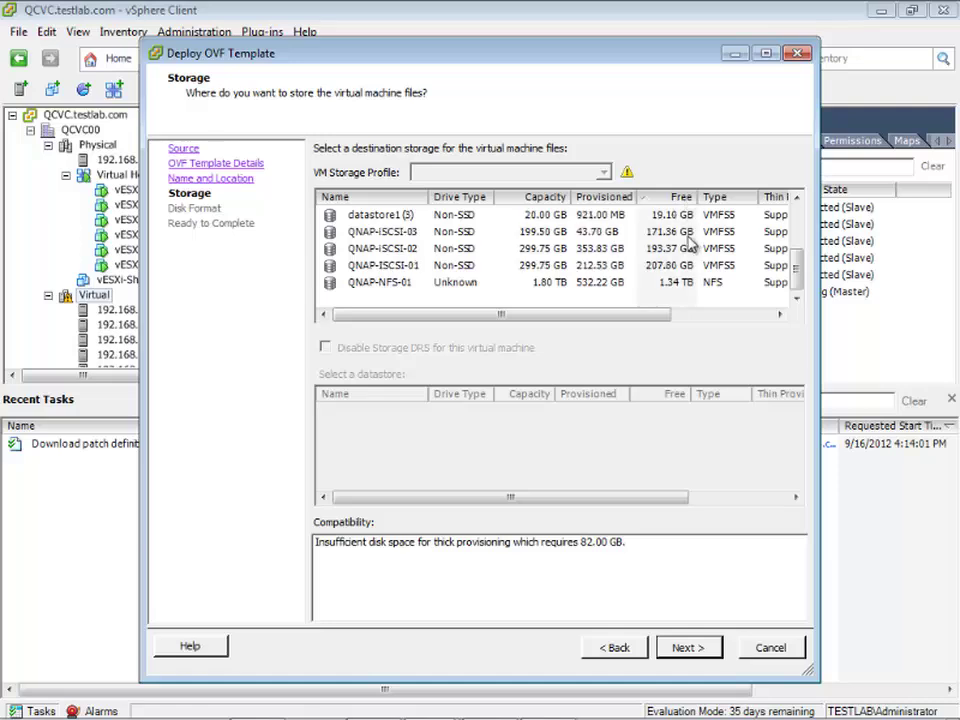
{"action": "left_click", "coordinate": [600, 267]}
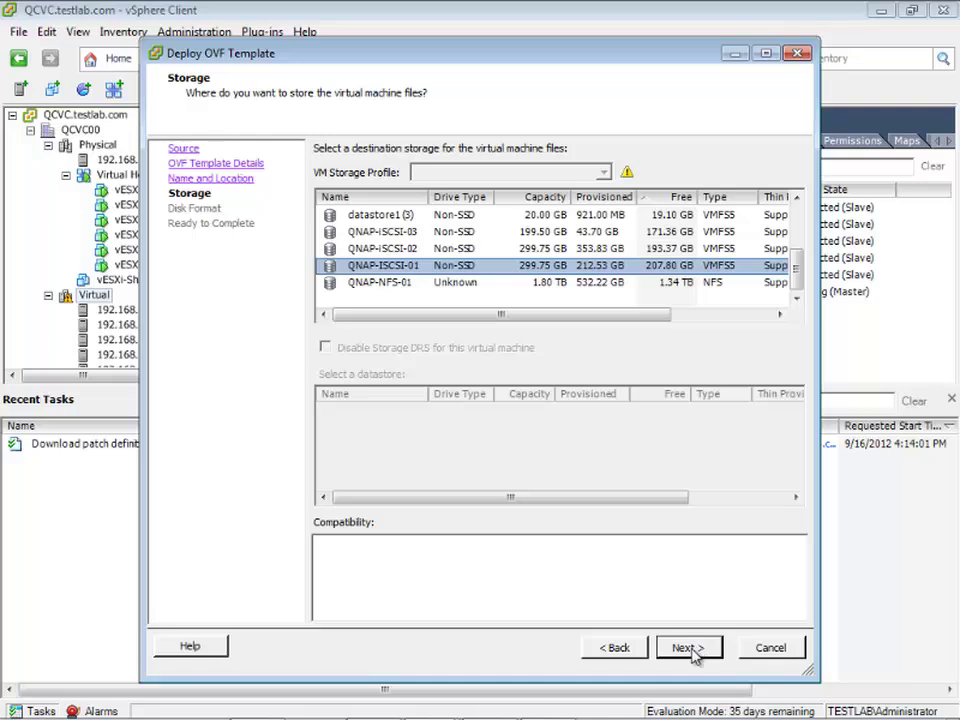
{"action": "left_click", "coordinate": [692, 649]}
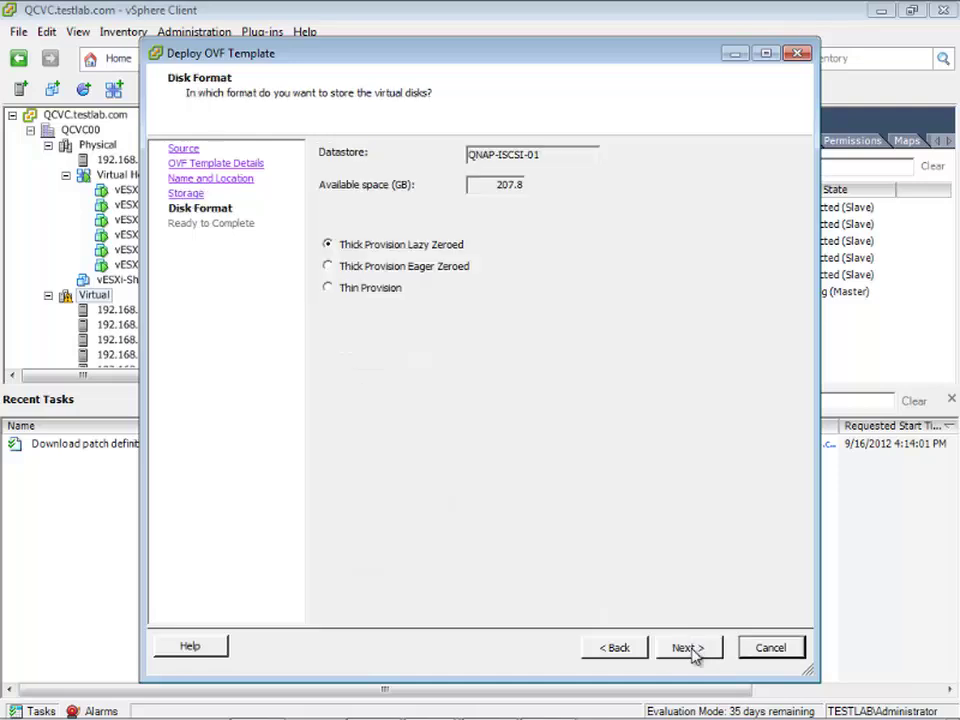
{"action": "left_click", "coordinate": [328, 288]}
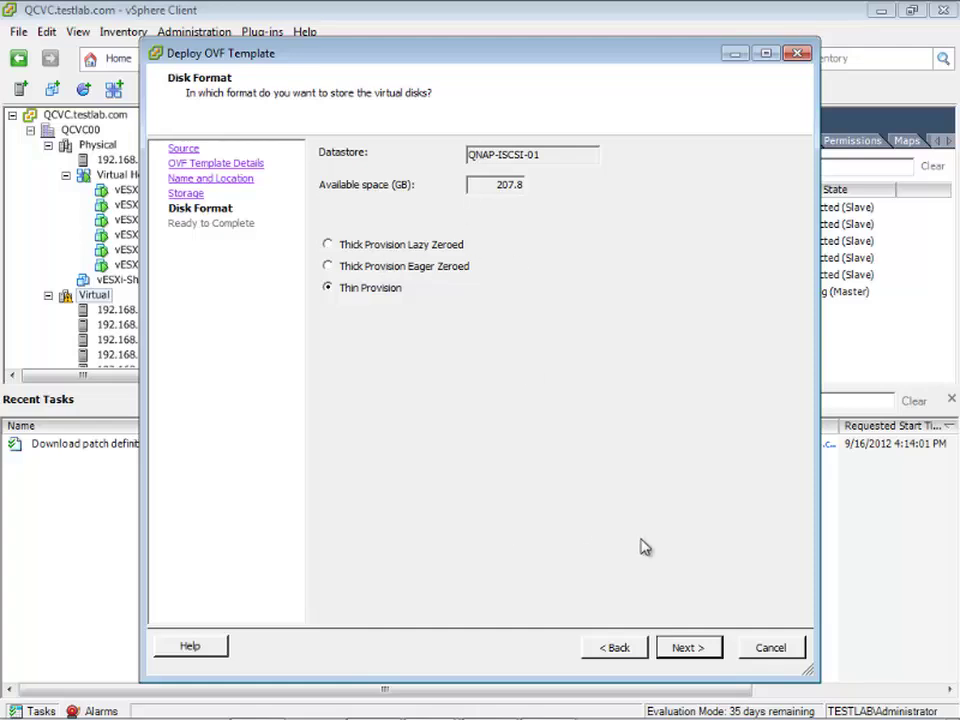
{"action": "left_click", "coordinate": [690, 648]}
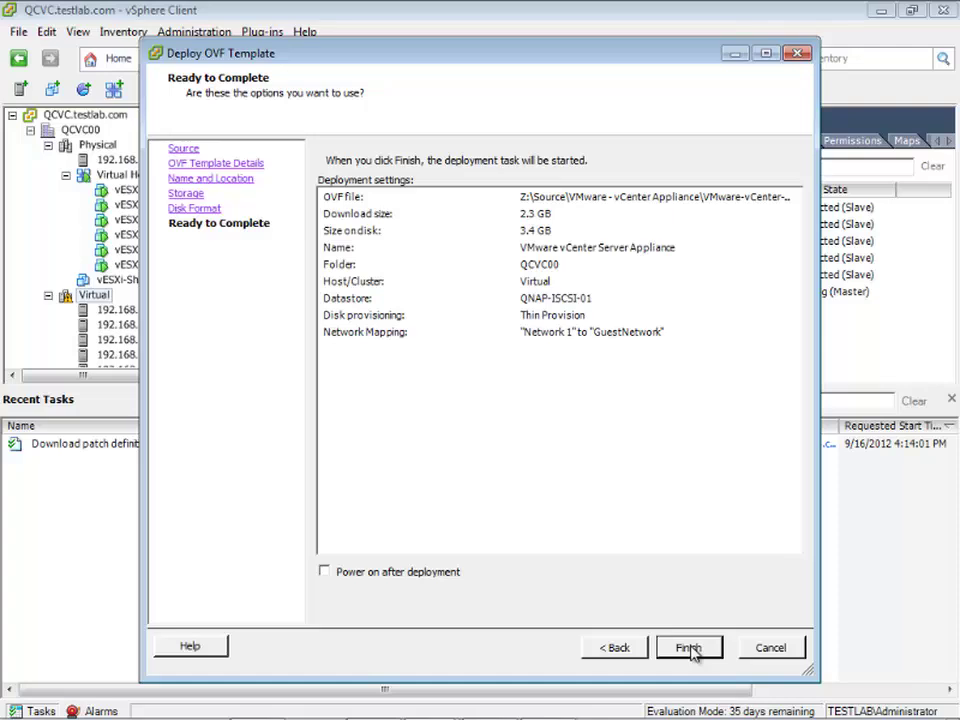
- Run the appliance deployment and close the Deployment Completed Successfully notice
{"action": "left_click", "coordinate": [689, 648]}
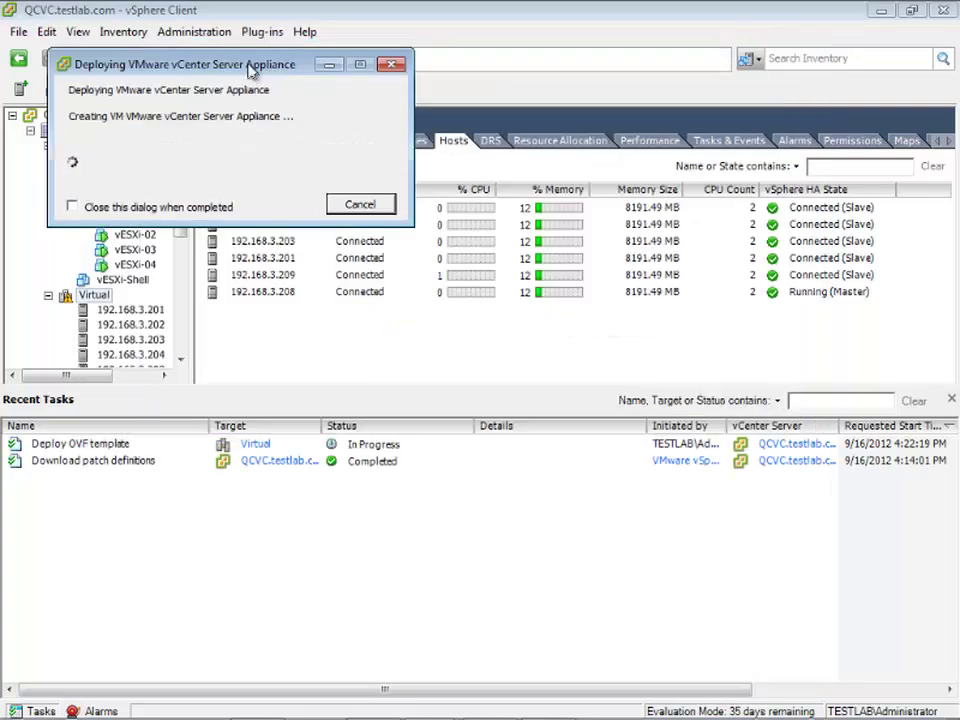
{"action": "left_click_drag", "start_coordinate": [250, 73], "coordinate": [478, 90]}
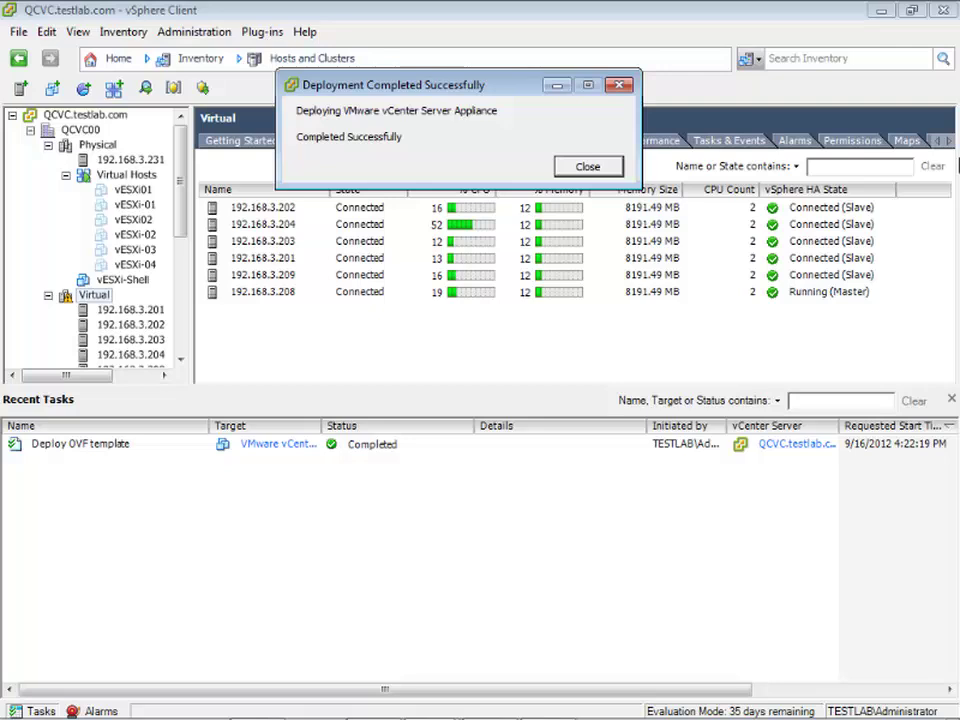
{"action": "left_click", "coordinate": [586, 166]}
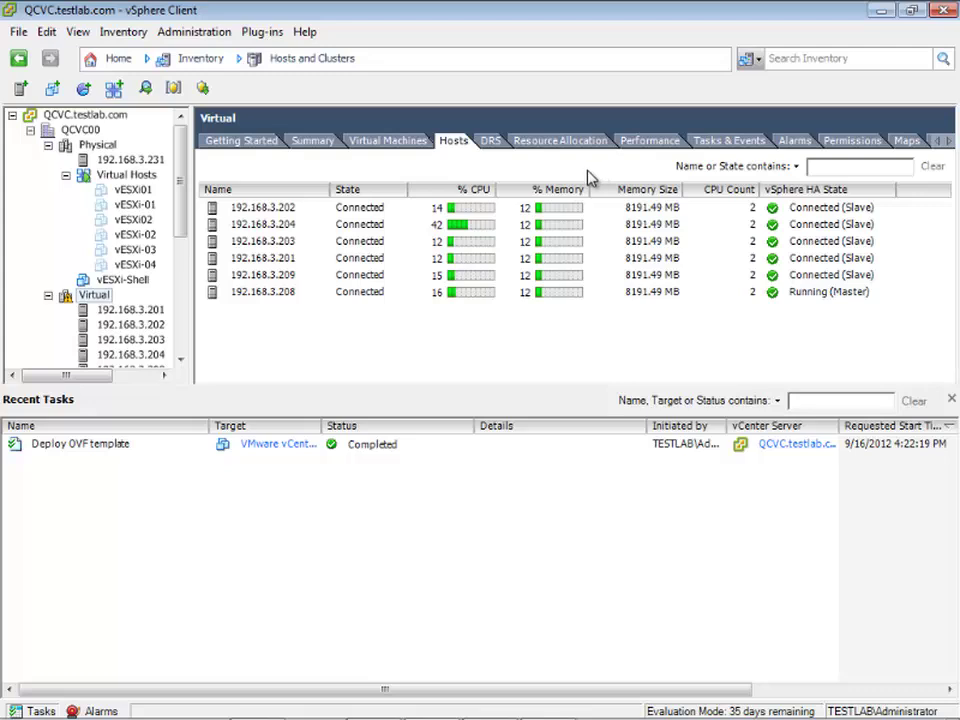
- Select VMware vCenter Server Appliance in QCVC00's virtual machines and drag it onto host 192.168.3.231
{"action": "left_click", "coordinate": [78, 130]}
{"action": "left_click", "coordinate": [390, 143]}
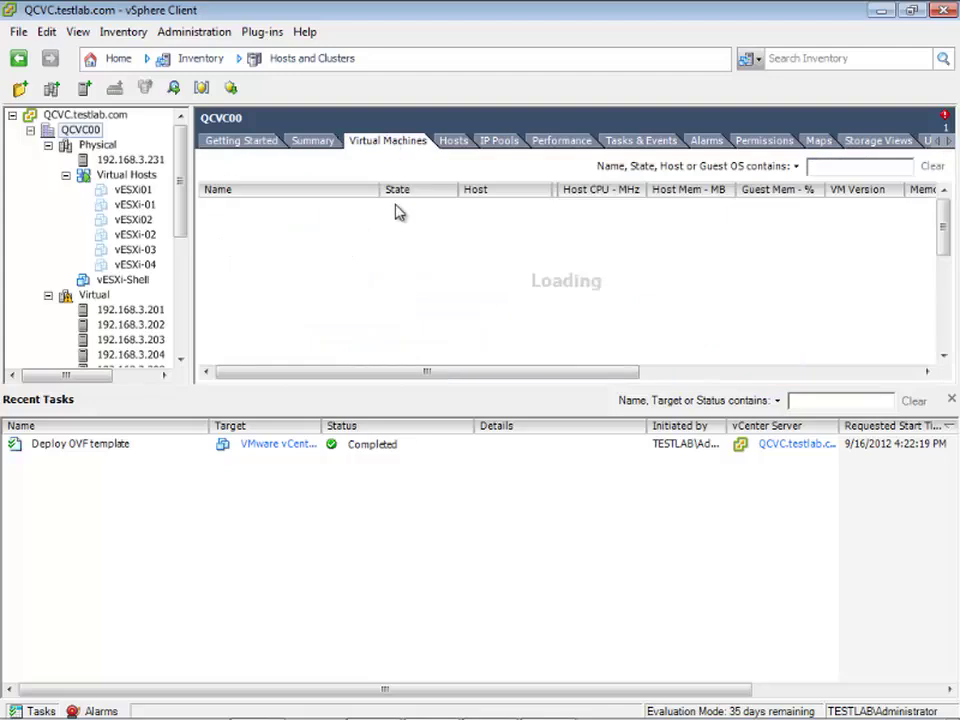
{"action": "scroll", "coordinate": [362, 298], "scroll_direction": "down", "scroll_amount": 2}
{"action": "scroll", "coordinate": [362, 298], "scroll_direction": "down", "scroll_amount": 3}
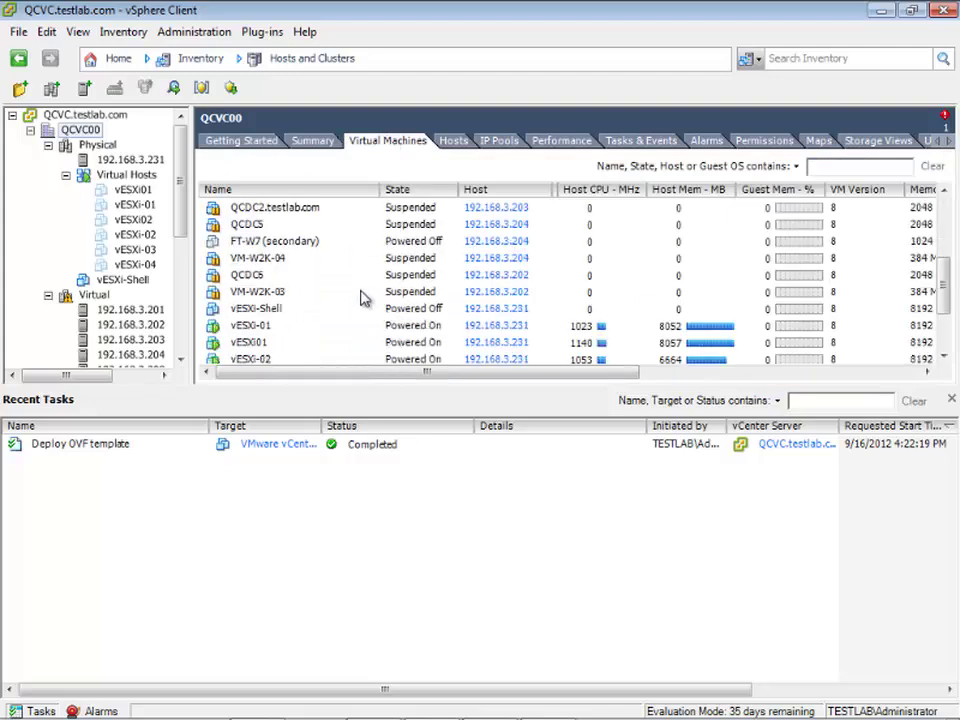
{"action": "left_click", "coordinate": [355, 345]}
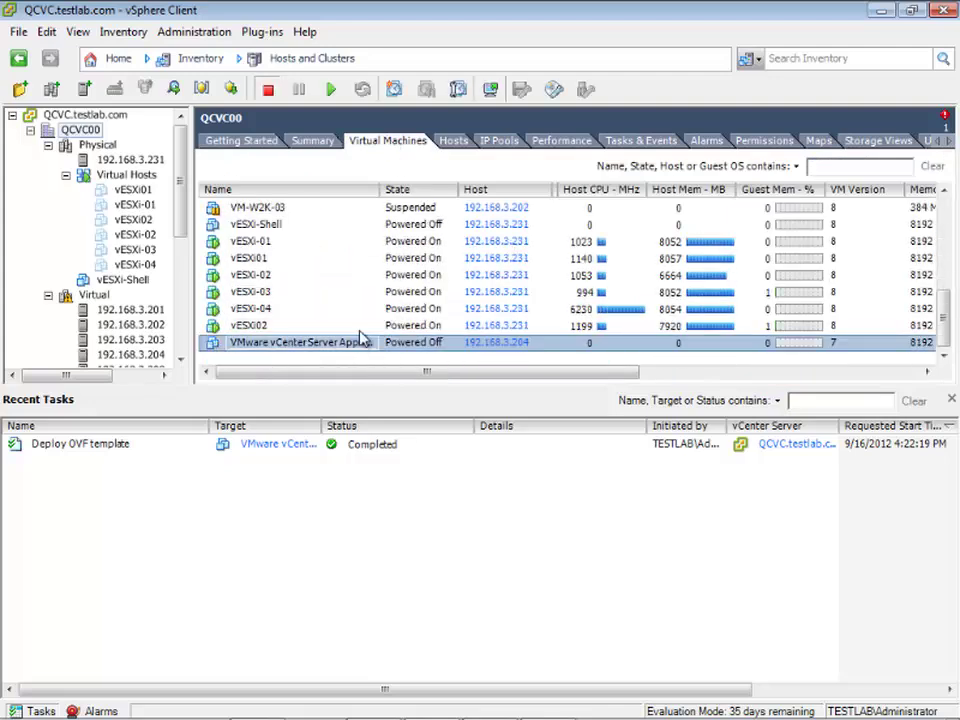
{"action": "left_click_drag", "start_coordinate": [381, 191], "coordinate": [401, 191]}
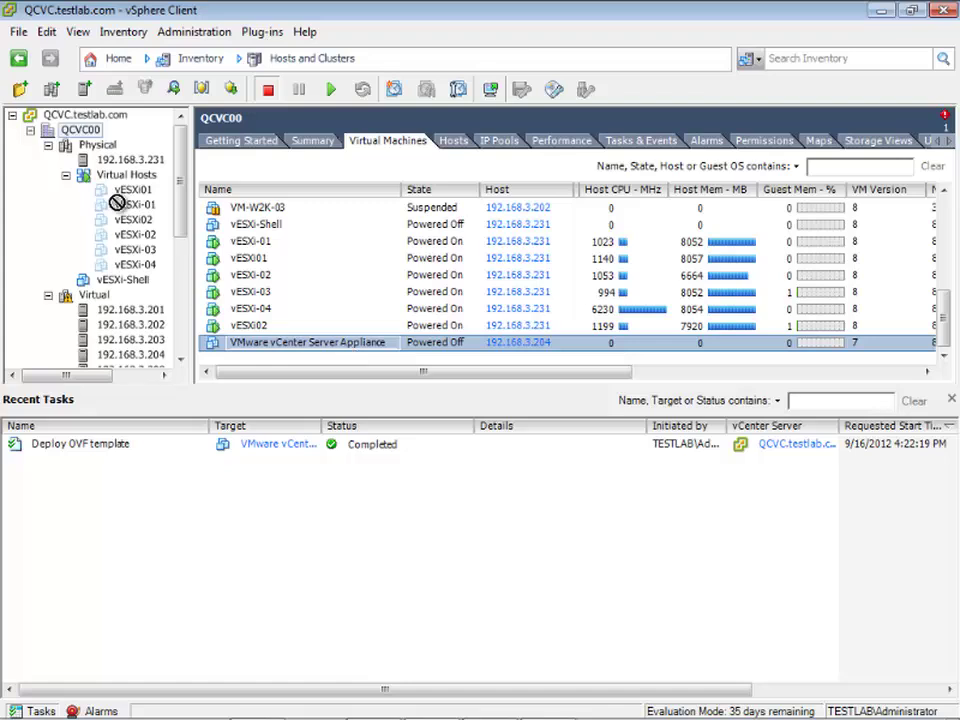
{"action": "left_click_drag", "start_coordinate": [116, 163], "coordinate": [117, 163]}
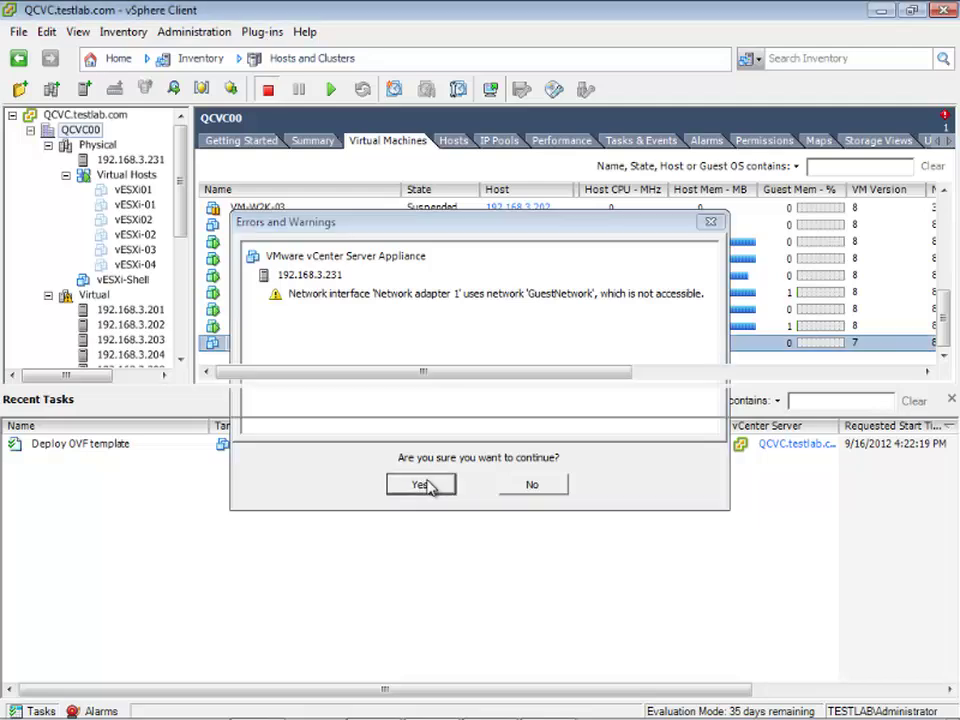
- Accept the network warning and migrate the appliance, keeping its files in current locations
{"action": "left_click", "coordinate": [427, 485]}
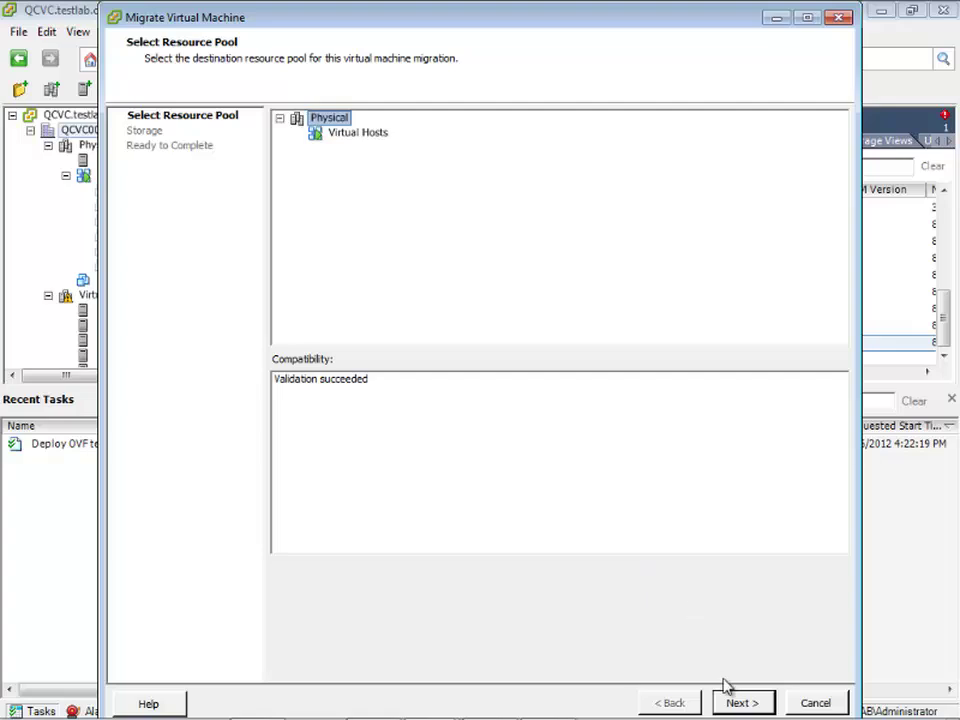
{"action": "left_click", "coordinate": [740, 703]}
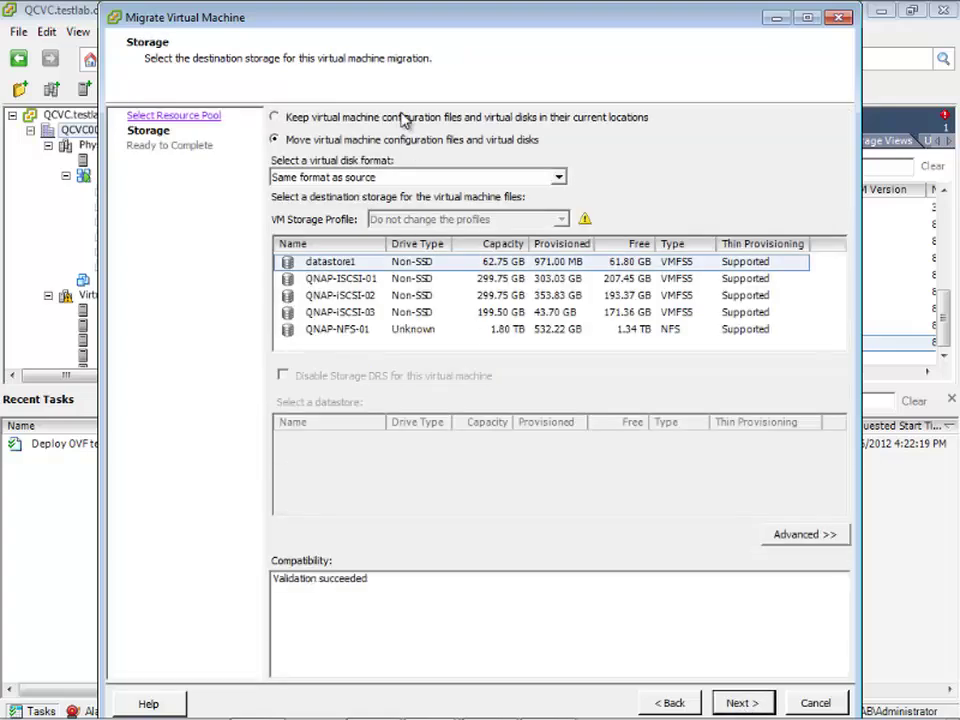
{"action": "left_click", "coordinate": [403, 118]}
{"action": "left_click", "coordinate": [742, 702]}
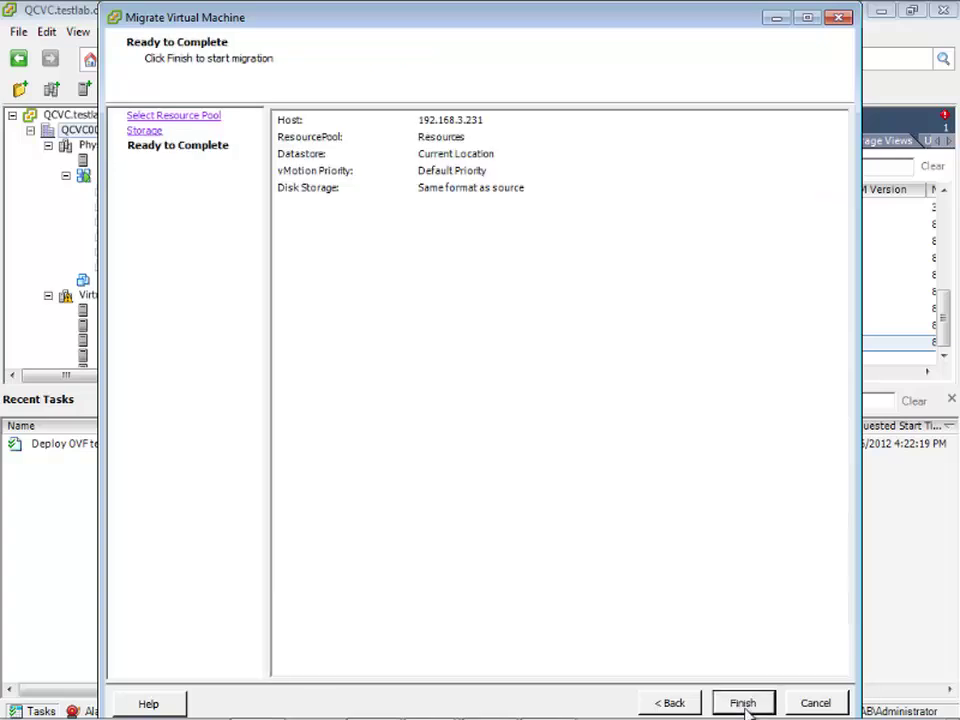
{"action": "left_click", "coordinate": [742, 703]}
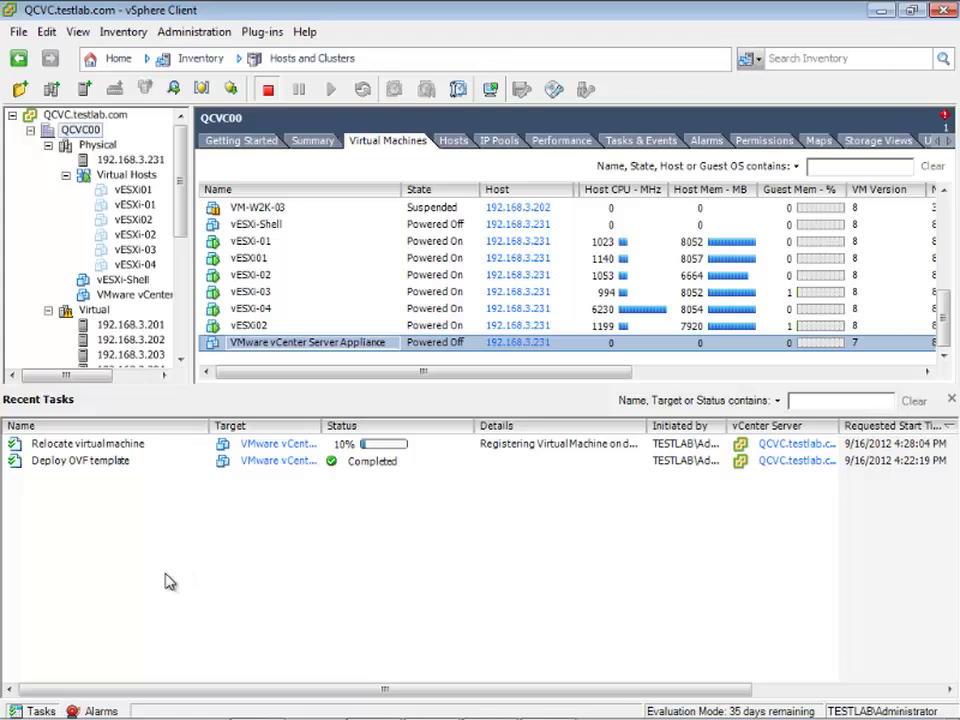
- Open Edit Settings for the vCenter Server Appliance VM
{"action": "left_click", "coordinate": [118, 296]}
{"action": "right_click", "coordinate": [118, 300]}
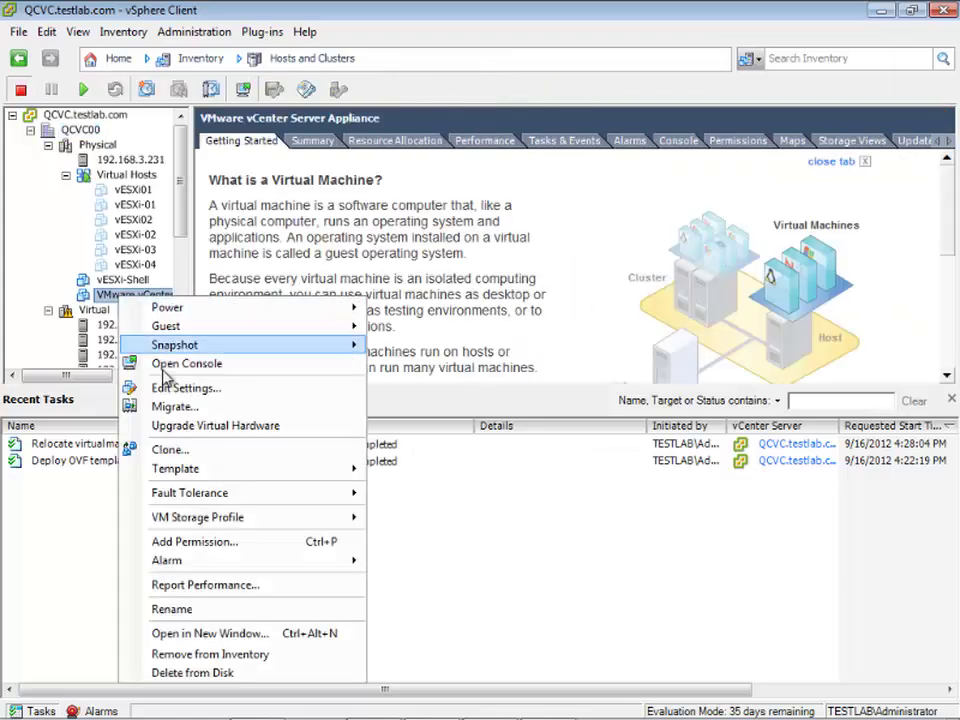
{"action": "left_click", "coordinate": [187, 388]}
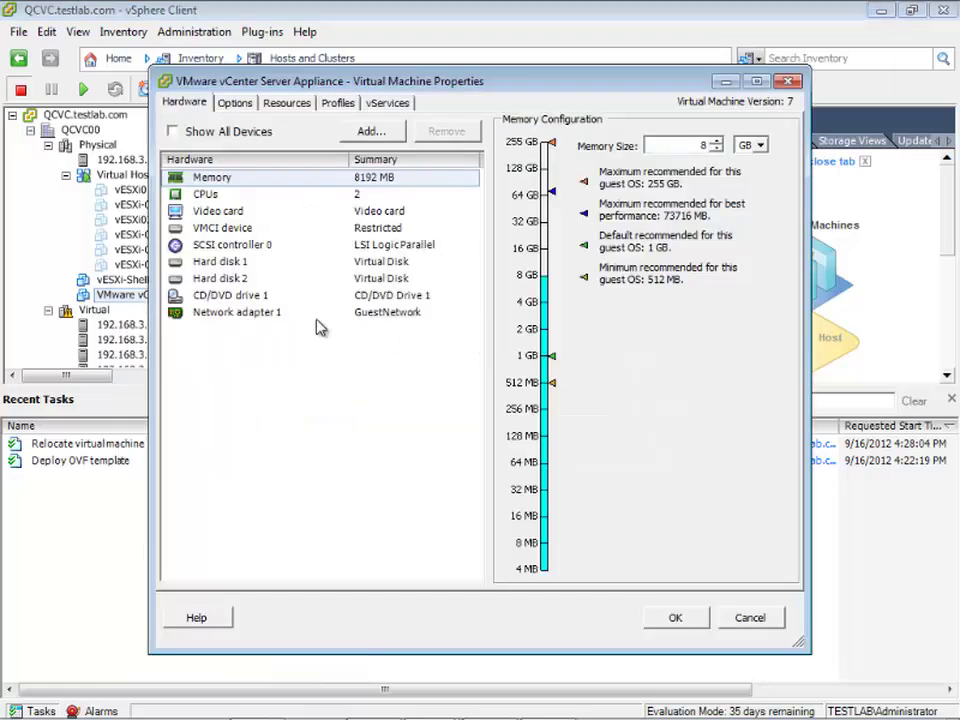
- Switch Network adapter 1 from GuestNetwork to VM Network and apply the change
{"action": "left_click", "coordinate": [272, 314]}
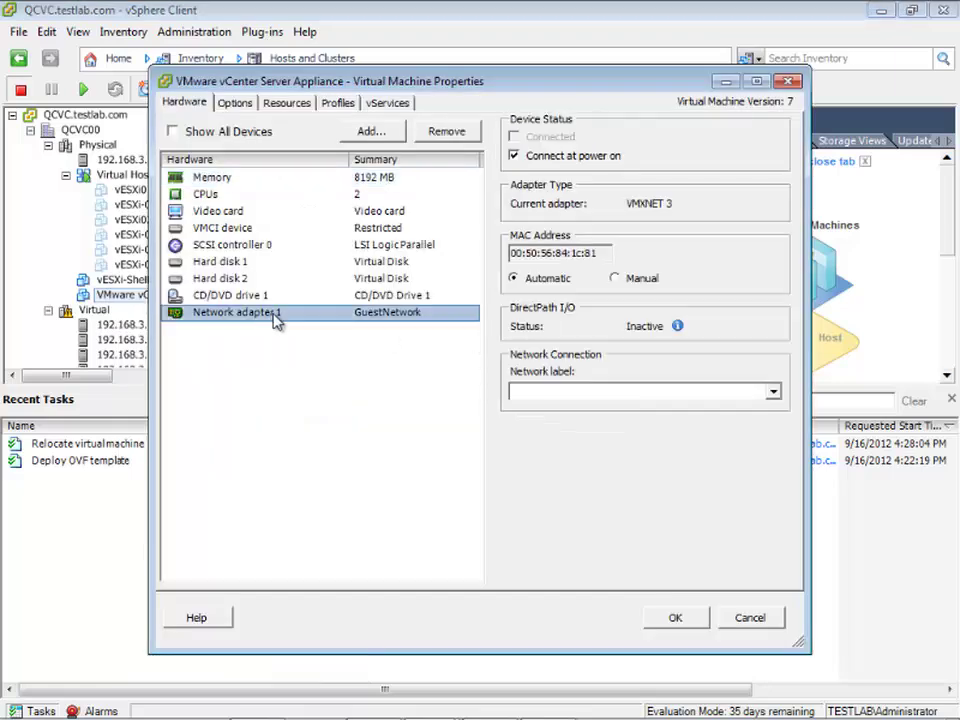
{"action": "left_click", "coordinate": [620, 393]}
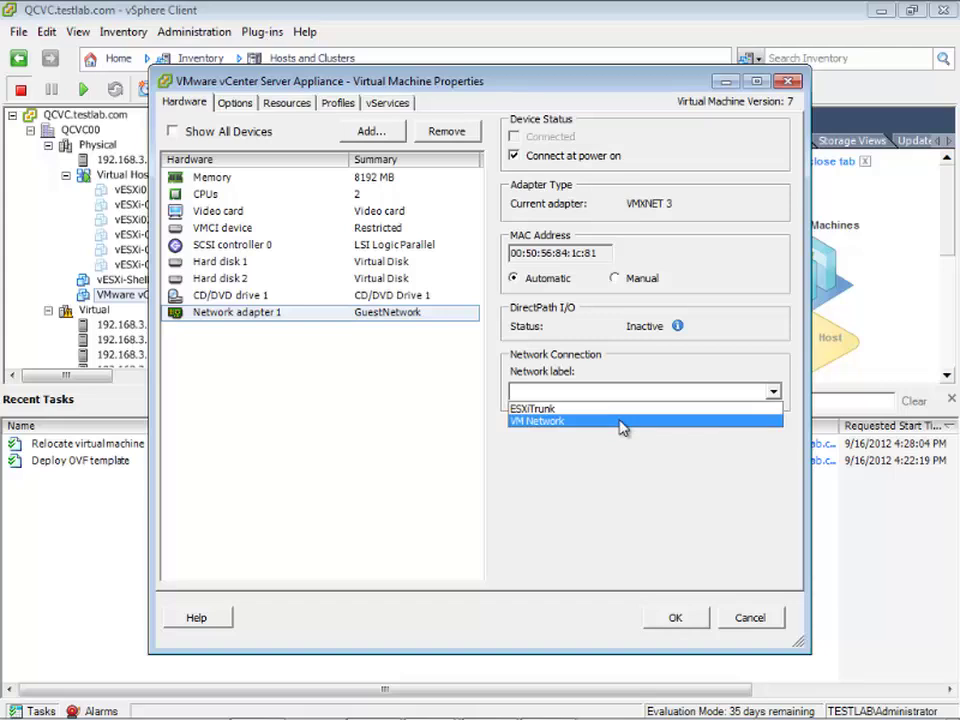
{"action": "left_click", "coordinate": [621, 422]}
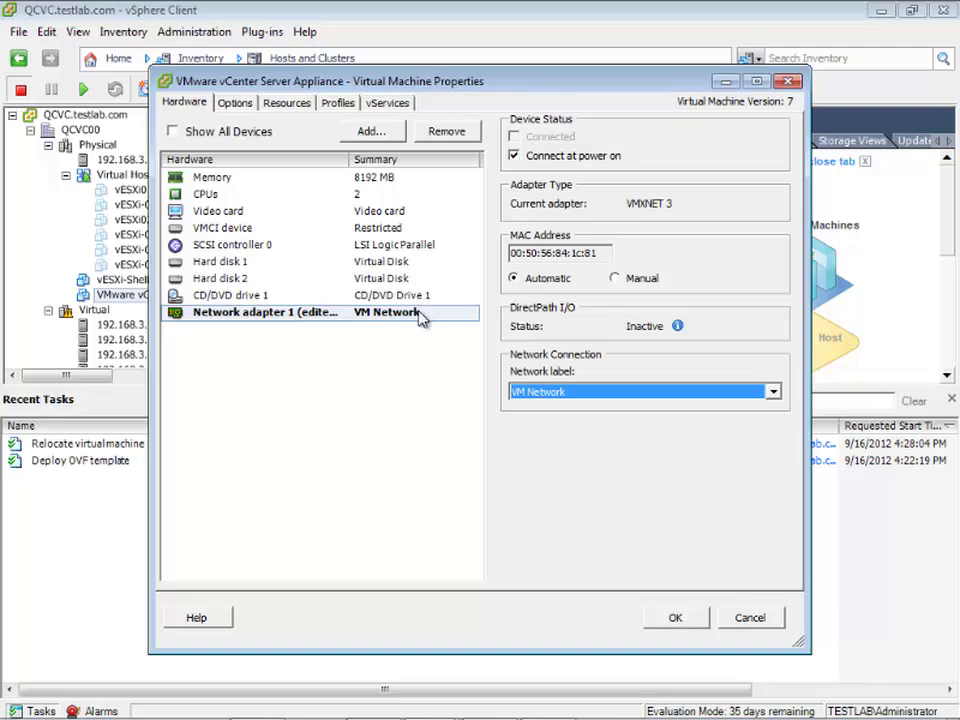
{"action": "left_click", "coordinate": [673, 619]}
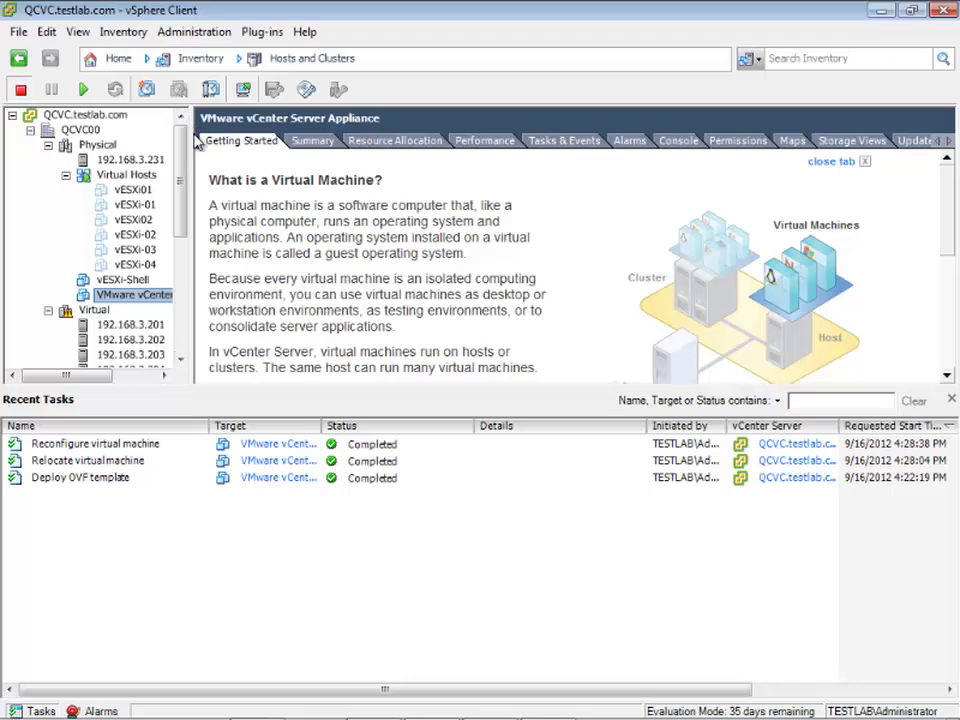
- Widen the inventory tree, review the appliance's Summary, and enlarge the details pane above Recent Tasks
{"action": "left_click_drag", "start_coordinate": [190, 147], "coordinate": [222, 147]}
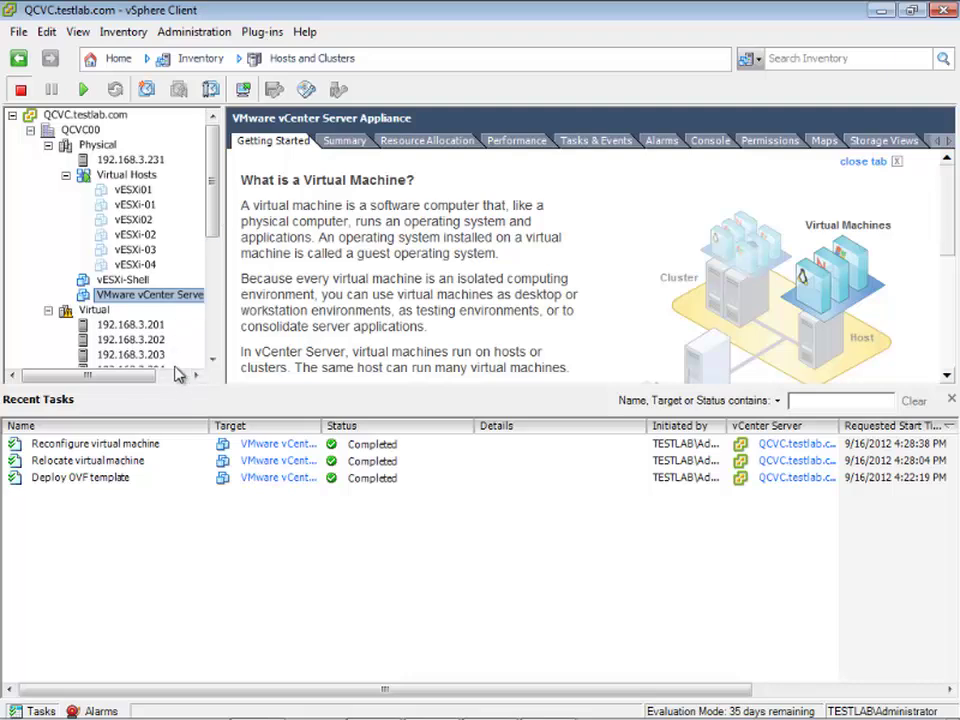
{"action": "left_click", "coordinate": [176, 375]}
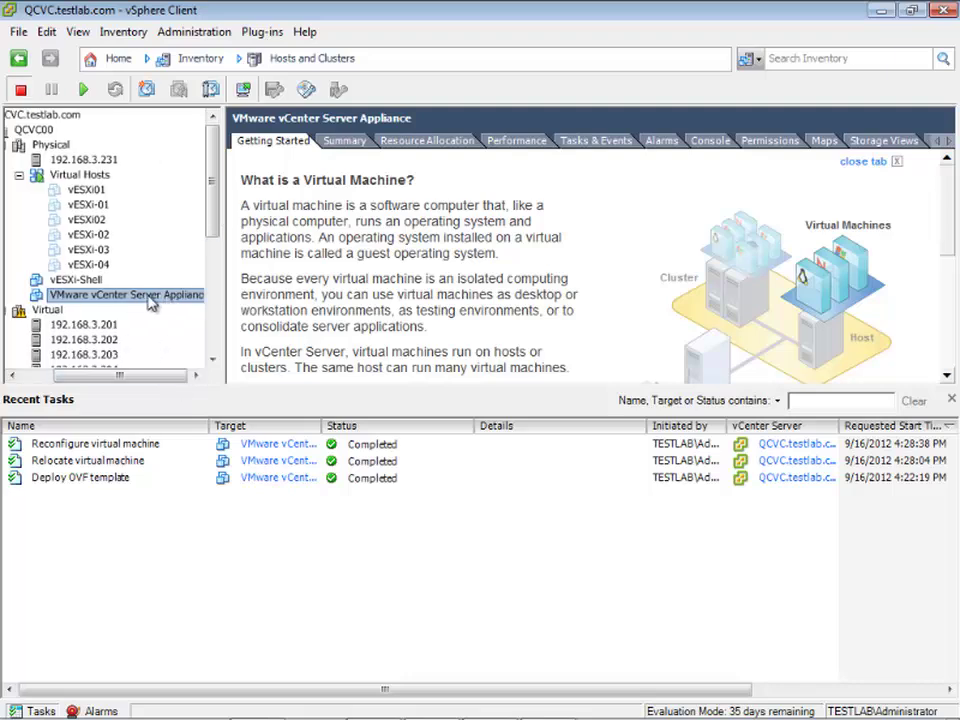
{"action": "left_click", "coordinate": [336, 141]}
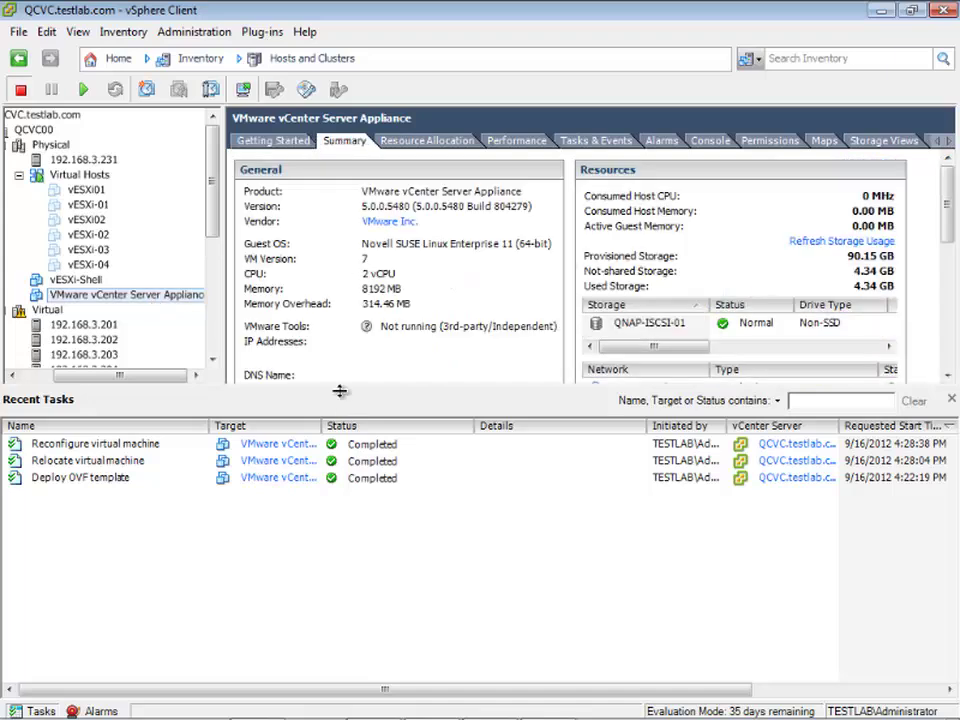
{"action": "left_click_drag", "start_coordinate": [341, 391], "coordinate": [342, 494]}
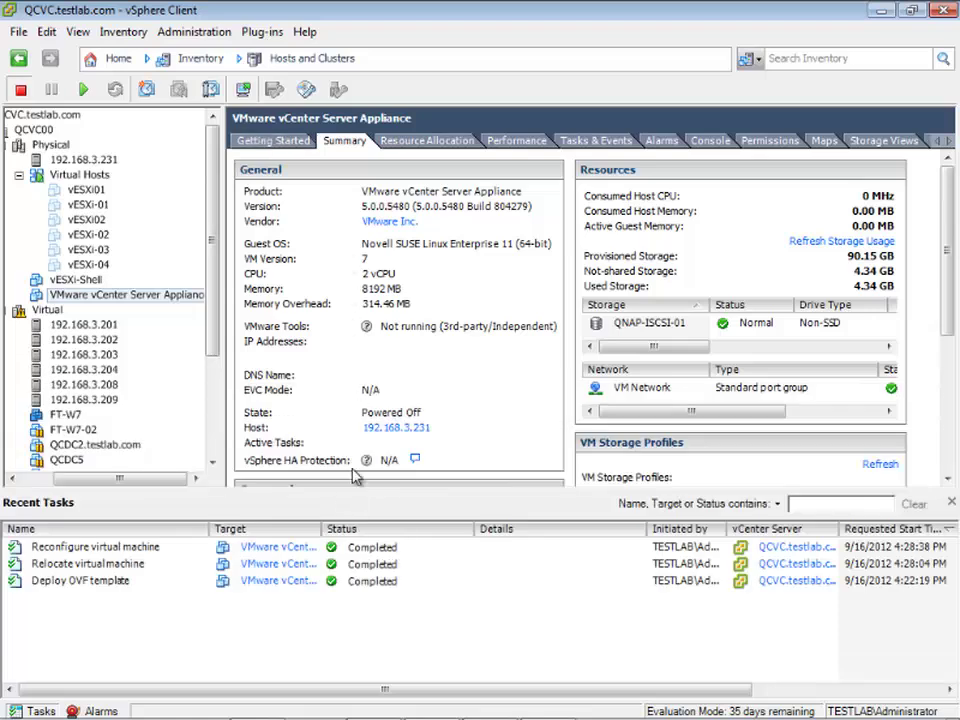
{"action": "left_click", "coordinate": [277, 143]}
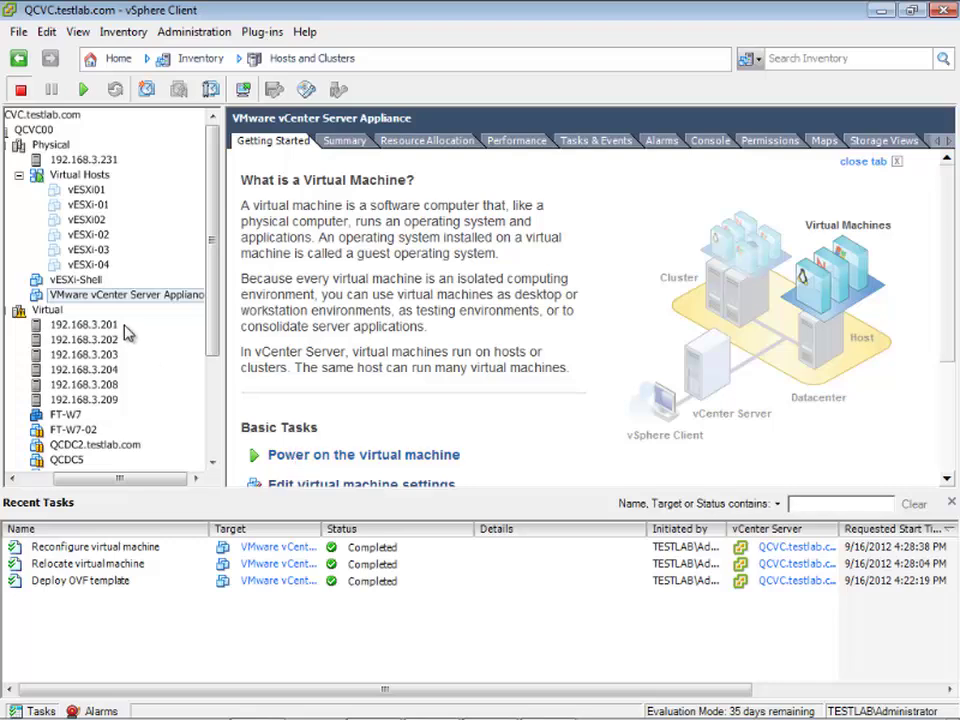
- Open the appliance's console, power the VM on, and enlarge the console window
{"action": "right_click", "coordinate": [106, 295]}
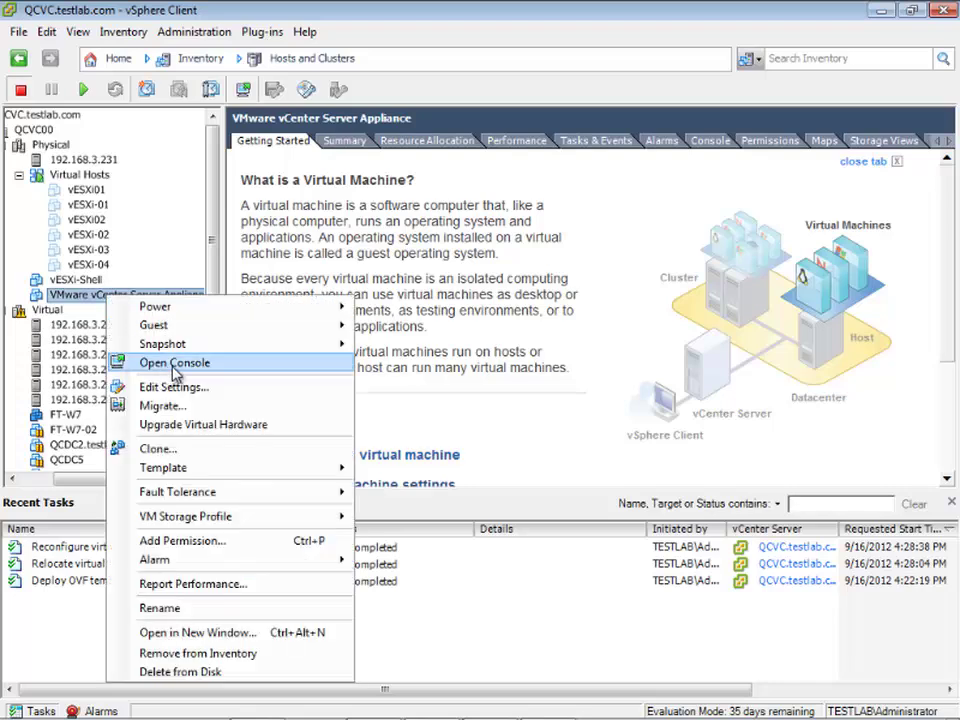
{"action": "left_click", "coordinate": [172, 365]}
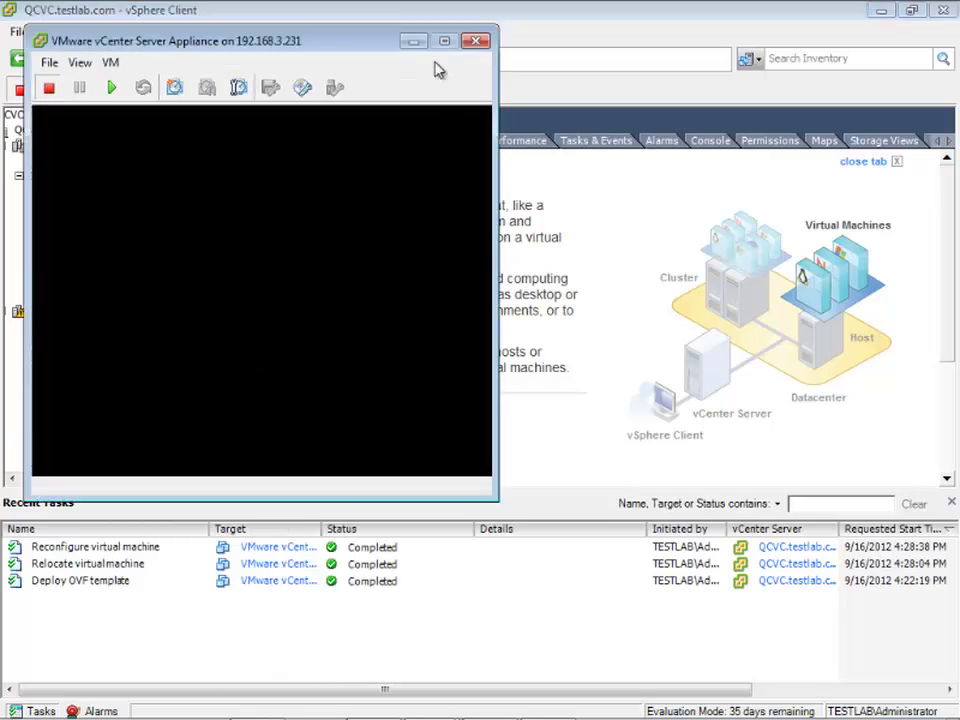
{"action": "left_click", "coordinate": [113, 89]}
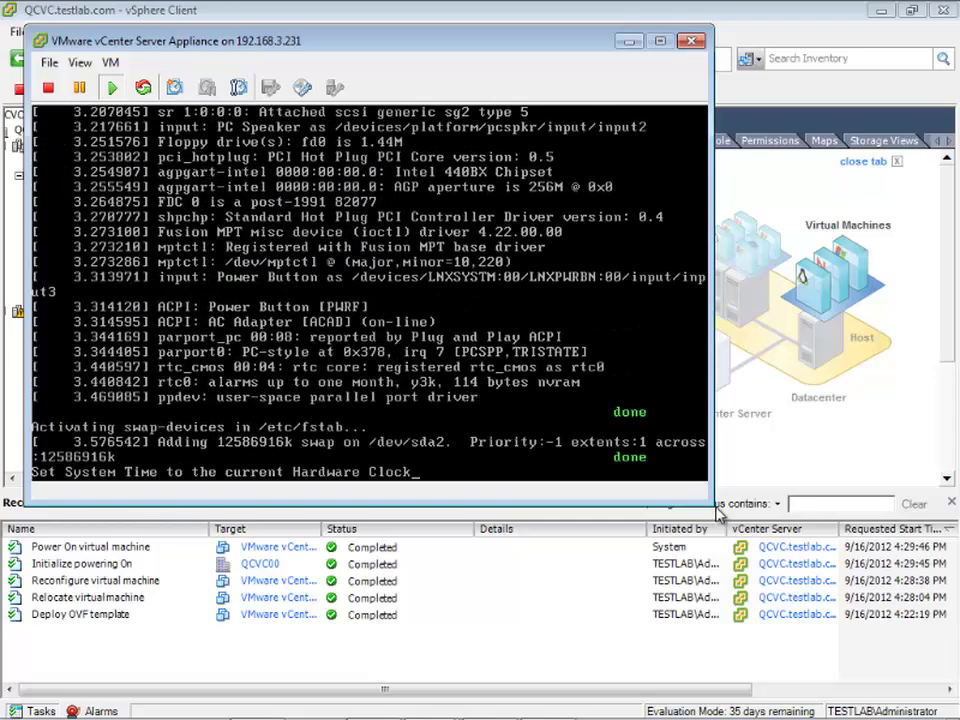
{"action": "left_click_drag", "start_coordinate": [706, 500], "coordinate": [924, 643]}
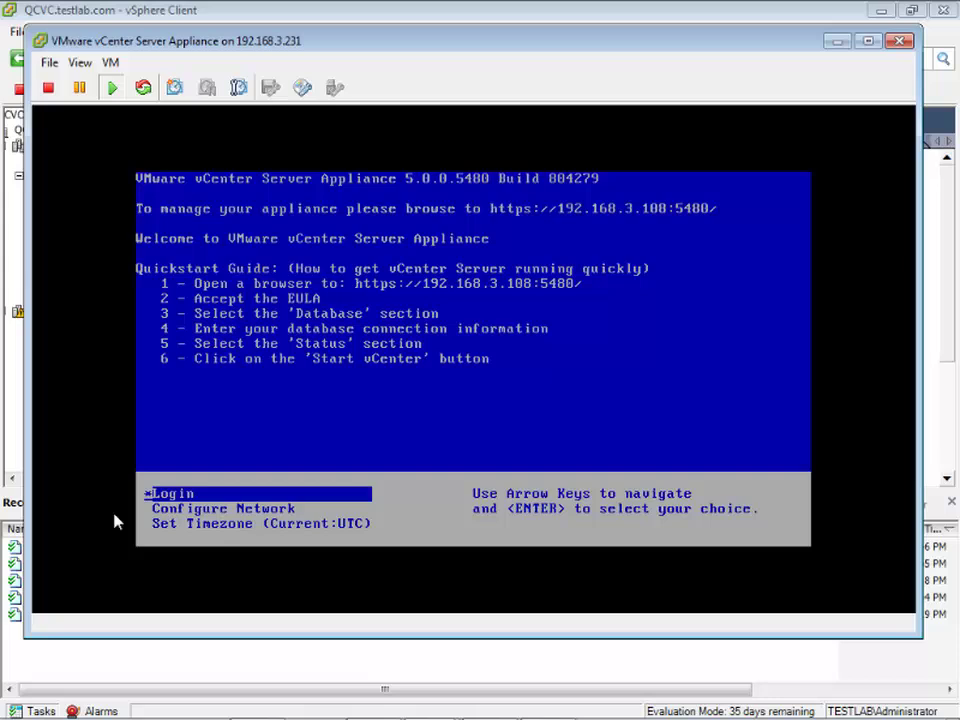
- Select the timezone option in the appliance console menu
{"action": "left_click", "coordinate": [404, 448]}
{"action": "key", "text": "Down"}
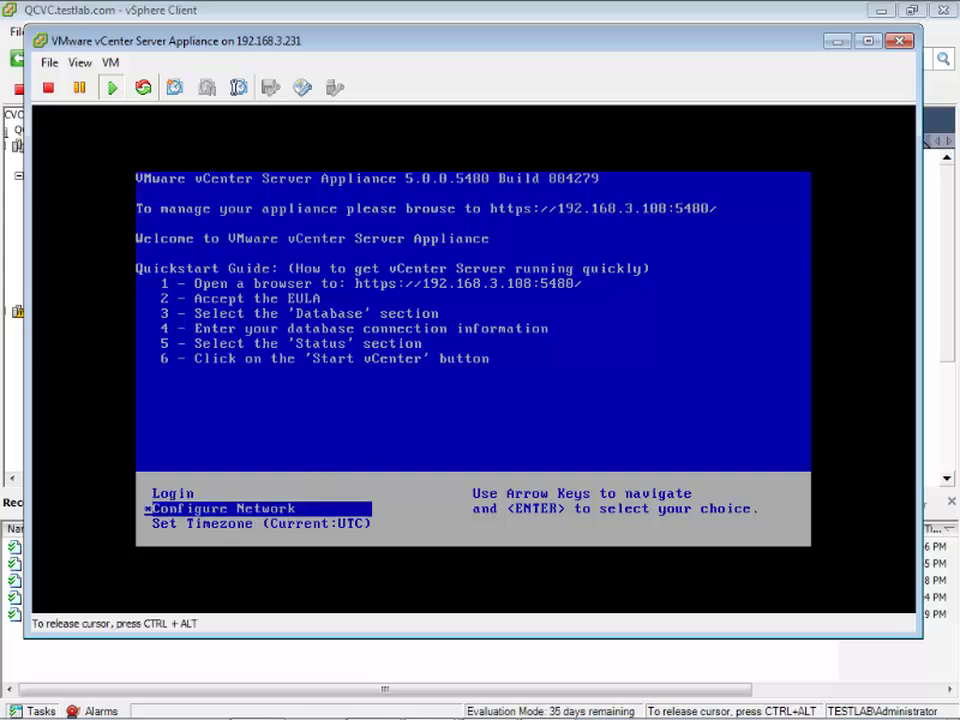
{"action": "key", "text": "Down"}
{"action": "key", "text": "Return"}
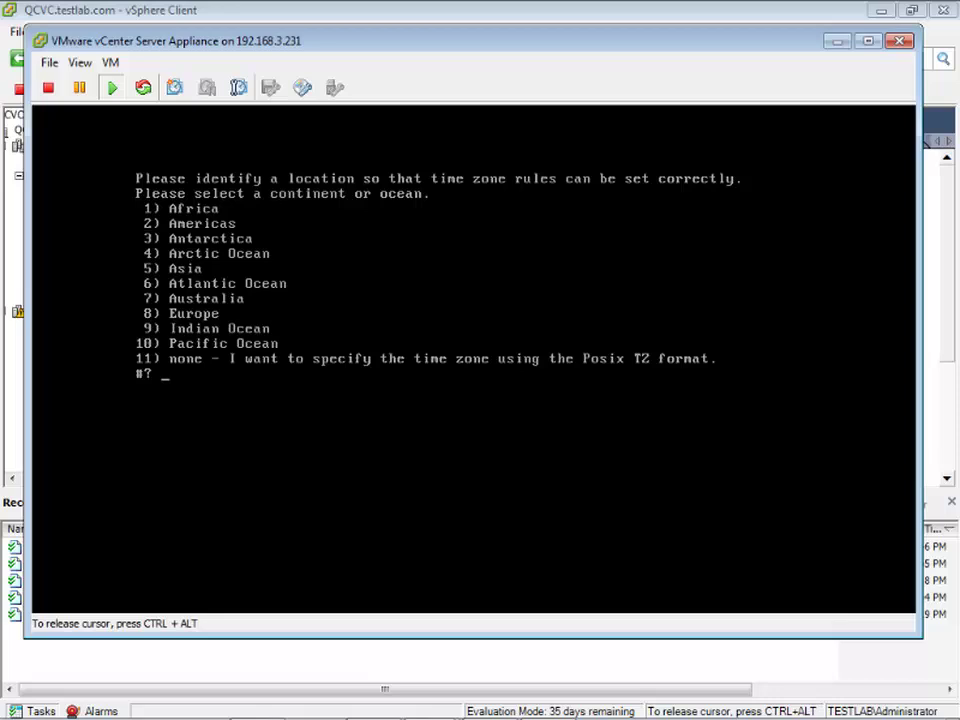
- Choose Americas (2), United States (49), Eastern Time (1) and confirm the time zone
{"action": "type", "text": "2"}
{"action": "key", "text": "Return"}
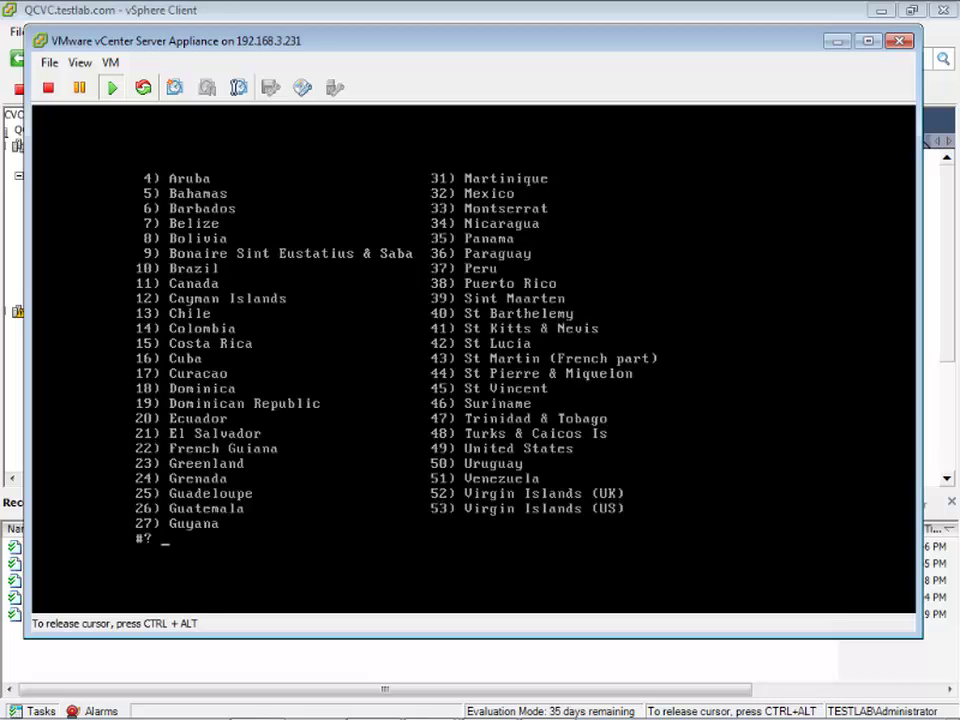
{"action": "type", "text": "49"}
{"action": "key", "text": "Return"}
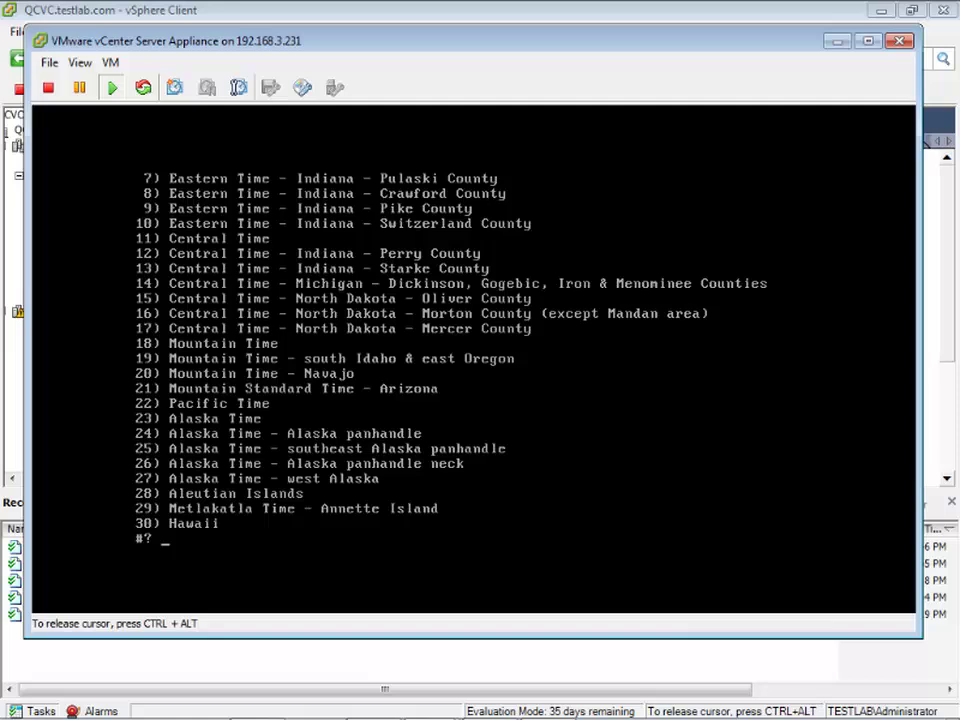
{"action": "type", "text": "1"}
{"action": "key", "text": "Return"}
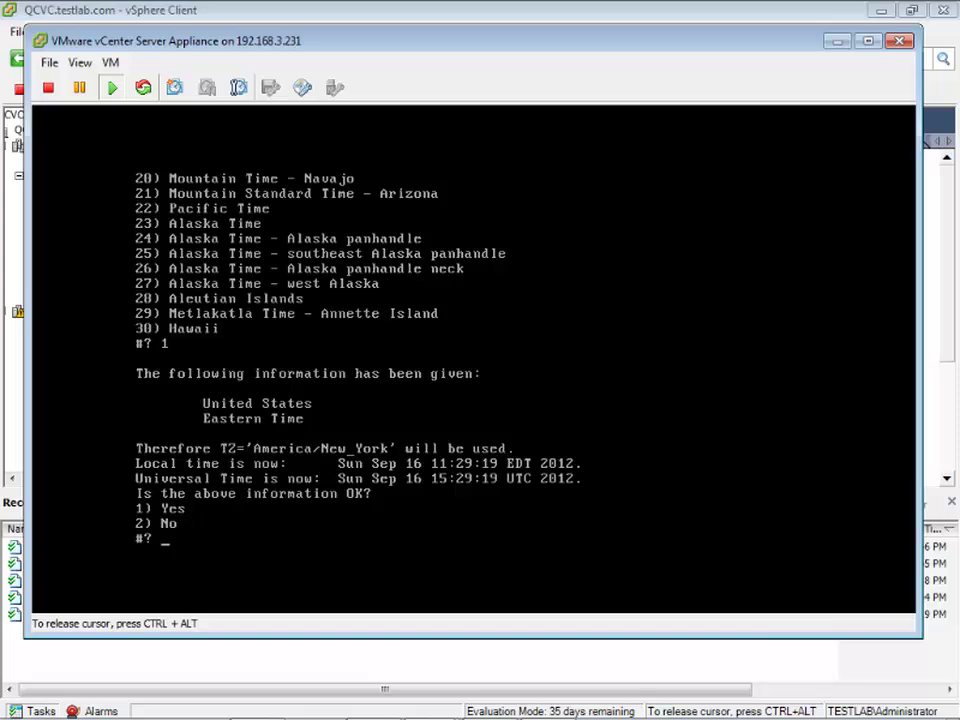
{"action": "type", "text": "y"}
{"action": "key", "text": "Return"}
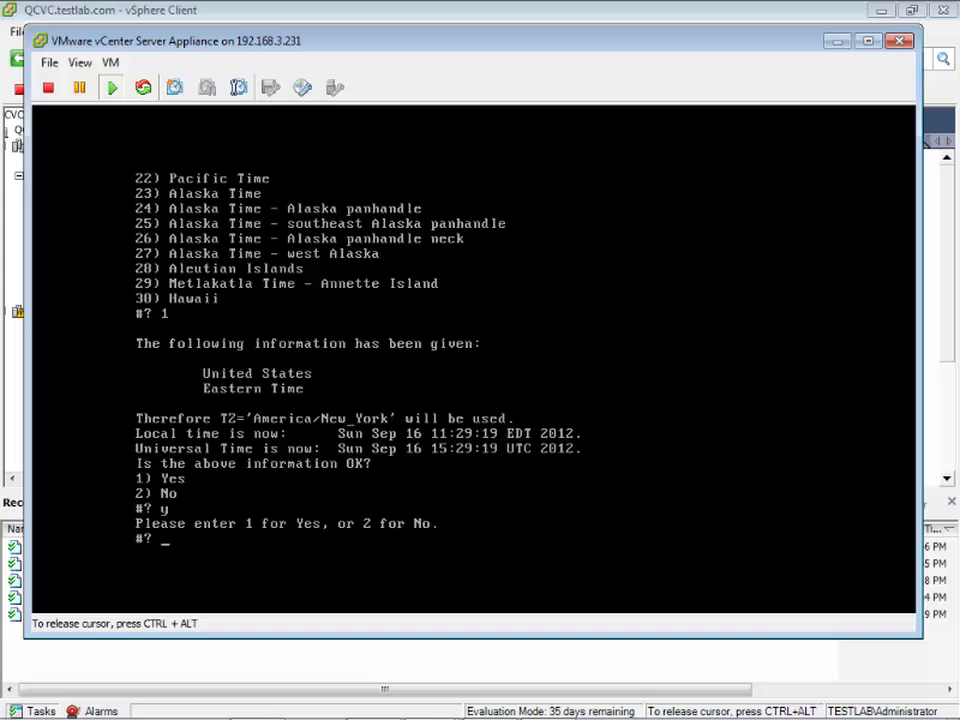
{"action": "type", "text": "1"}
{"action": "key", "text": "Return"}
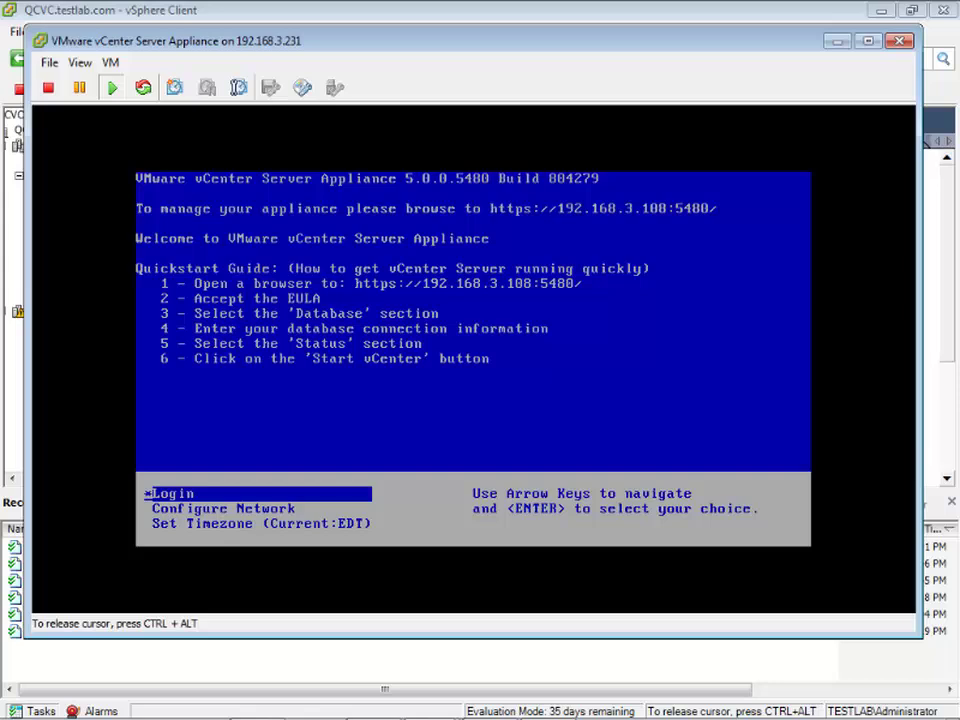
- Give the appliance static IPv4 192.168.3.229 with the default netmask and gateway
{"action": "key", "text": "Down"}
{"action": "key", "text": "Return"}
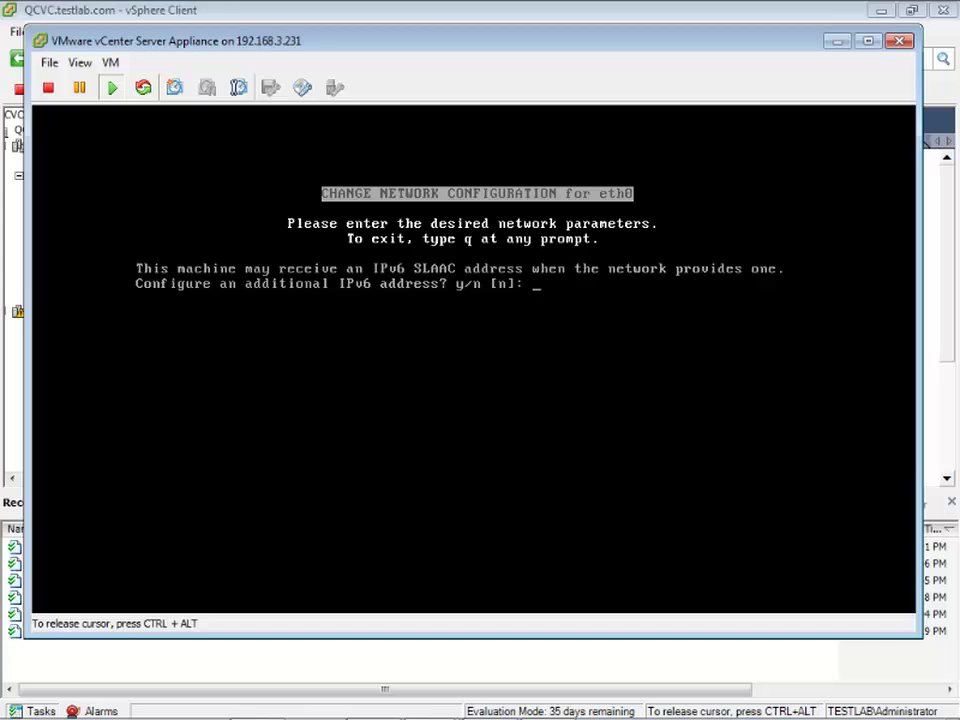
{"action": "key", "text": "Return"}
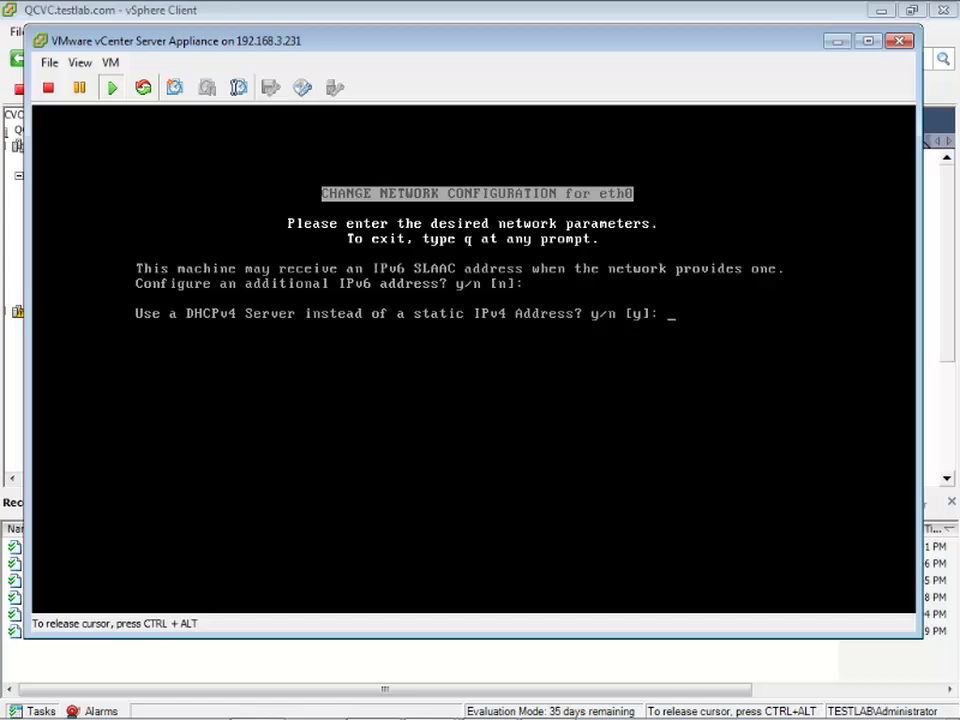
{"action": "type", "text": "n"}
{"action": "key", "text": "Return"}
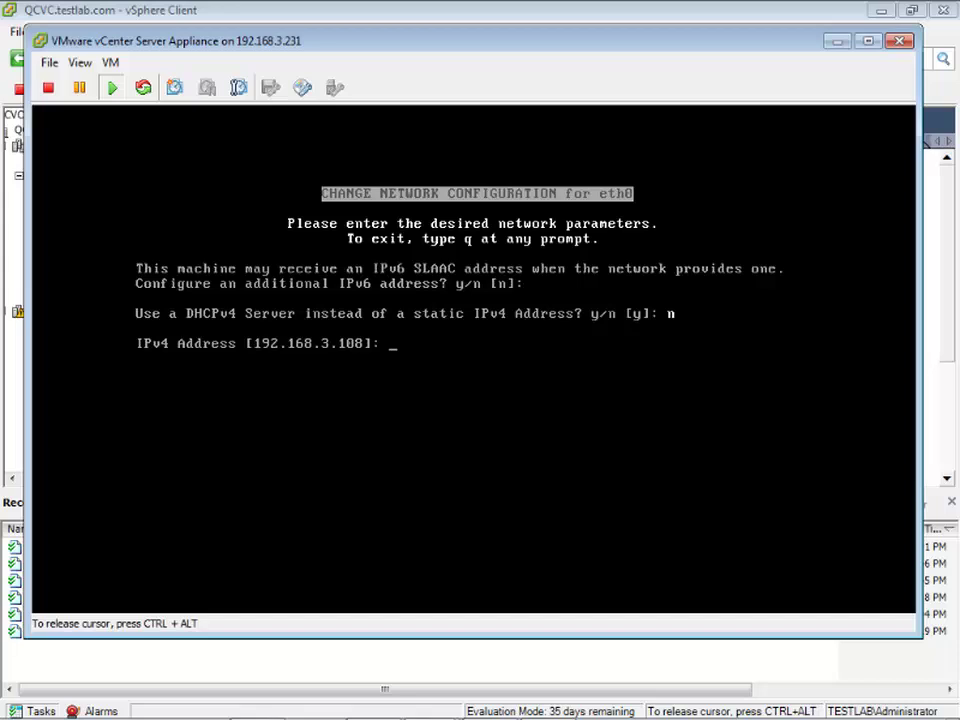
{"action": "type", "text": "192.17"}
{"action": "type", "text": "8"}
{"action": "type", "text": ".168.3.229"}
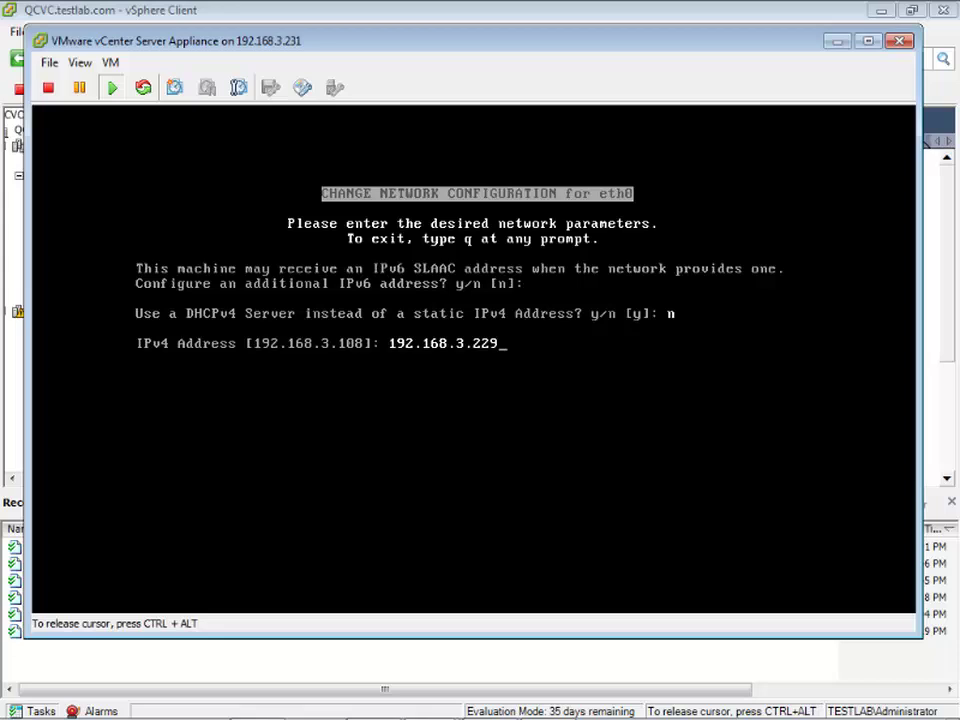
{"action": "key", "text": "Return"}
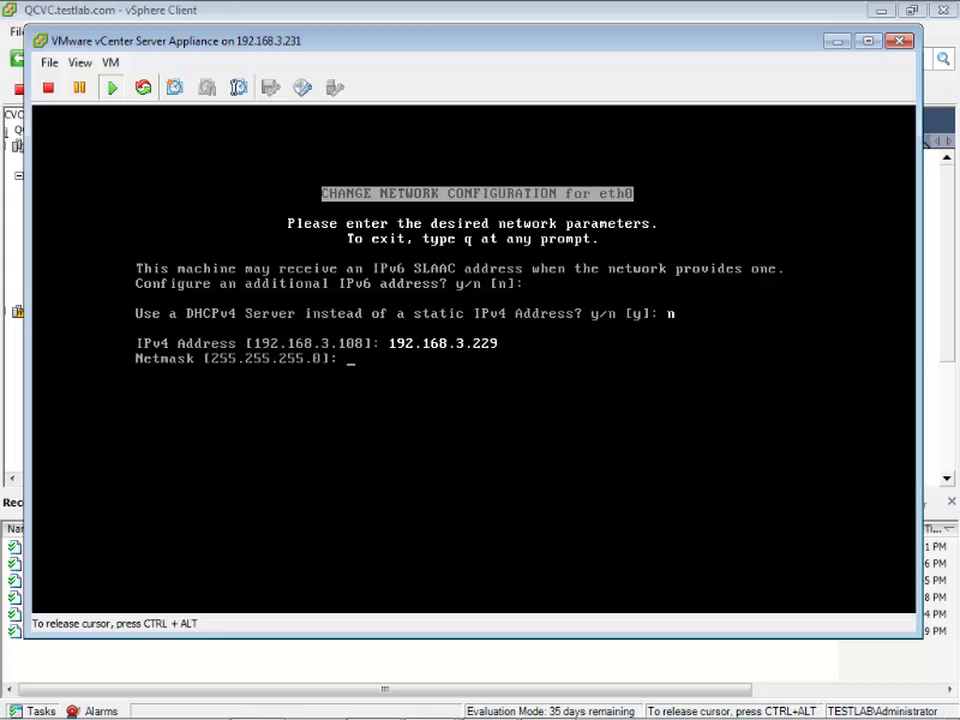
{"action": "key", "text": "Return"}
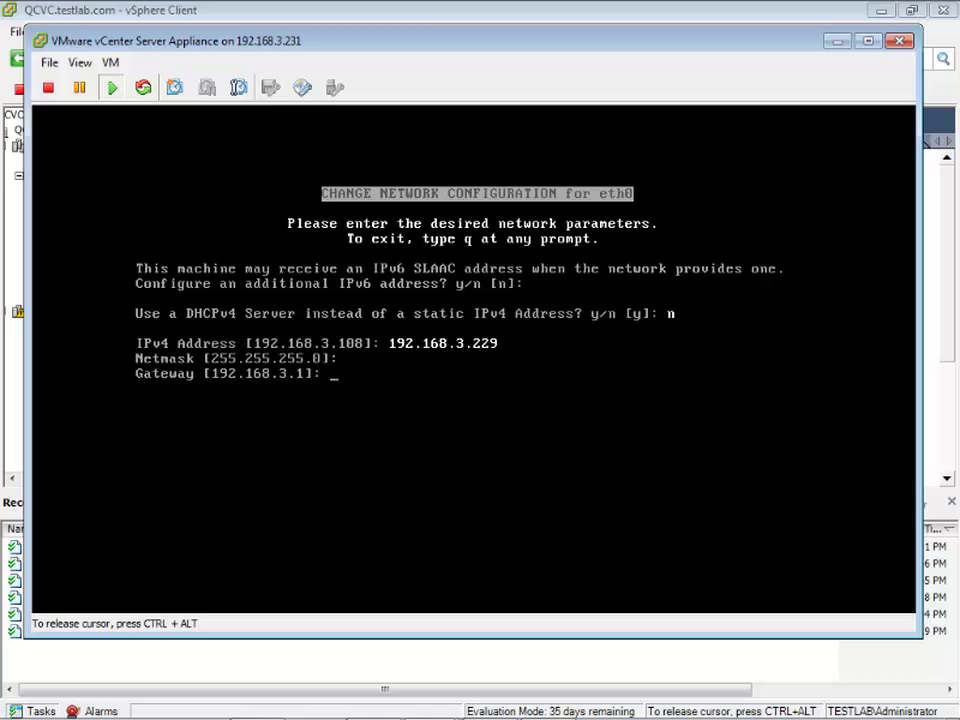
{"action": "key", "text": "Return"}
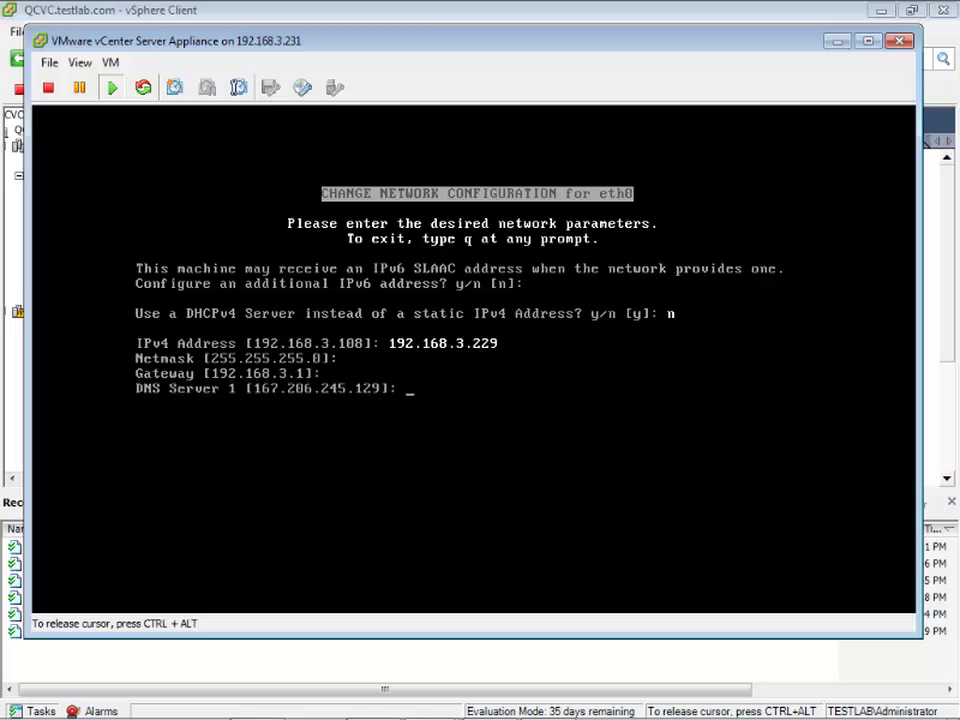
- Set both DNS servers to 192.168.3.241, hostname vcenterapp.testlab.com, no proxy, and apply
{"action": "type", "text": "192.168.3.241"}
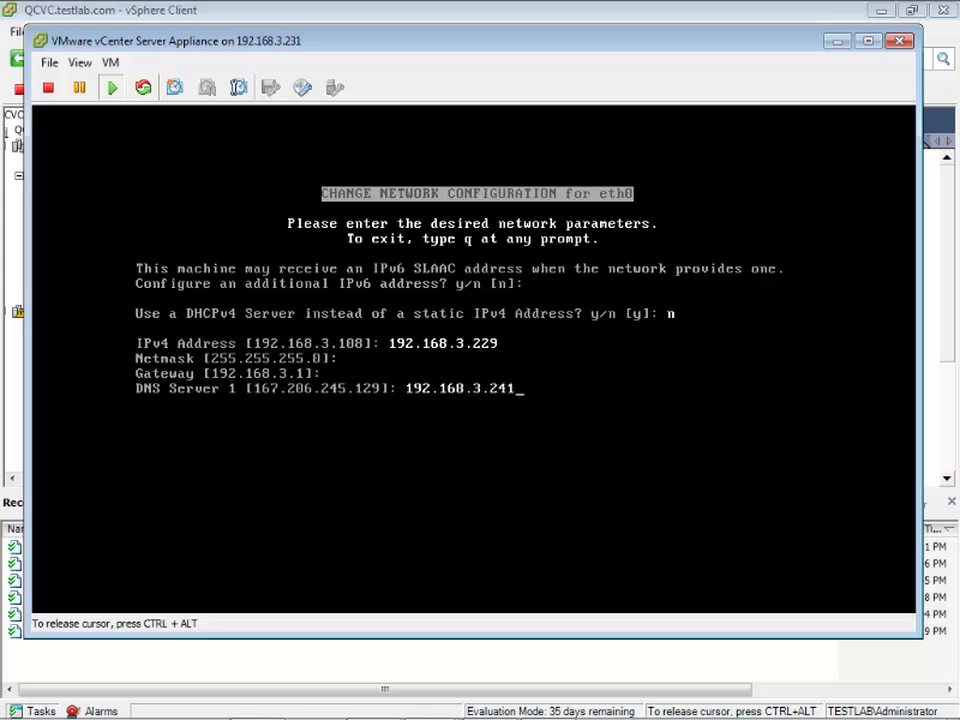
{"action": "key", "text": "Return"}
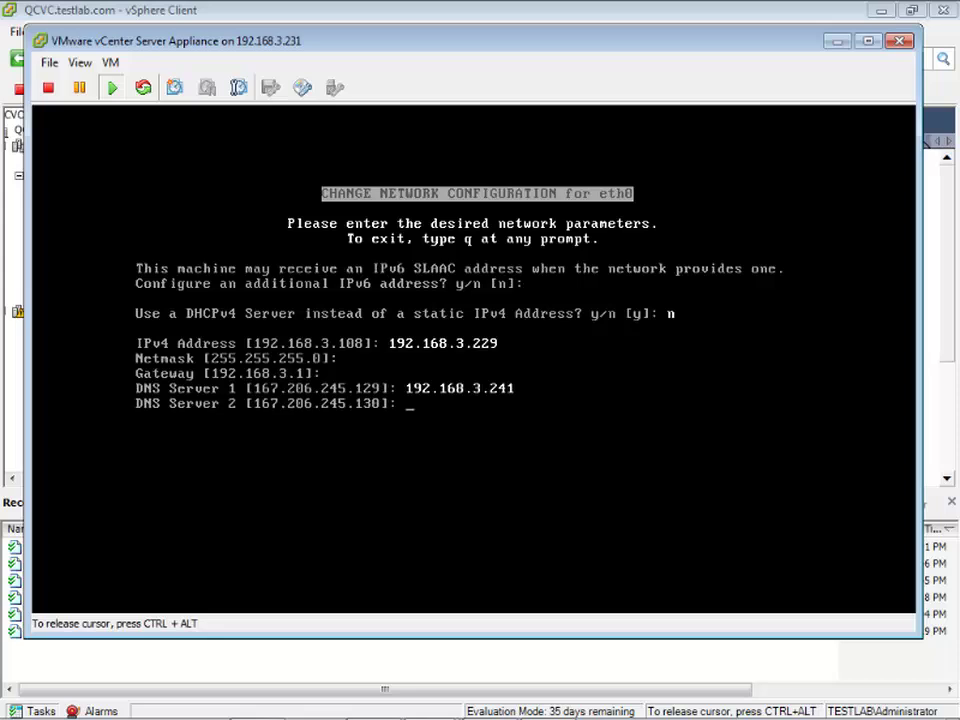
{"action": "type", "text": "192.1"}
{"action": "type", "text": ".3.241"}
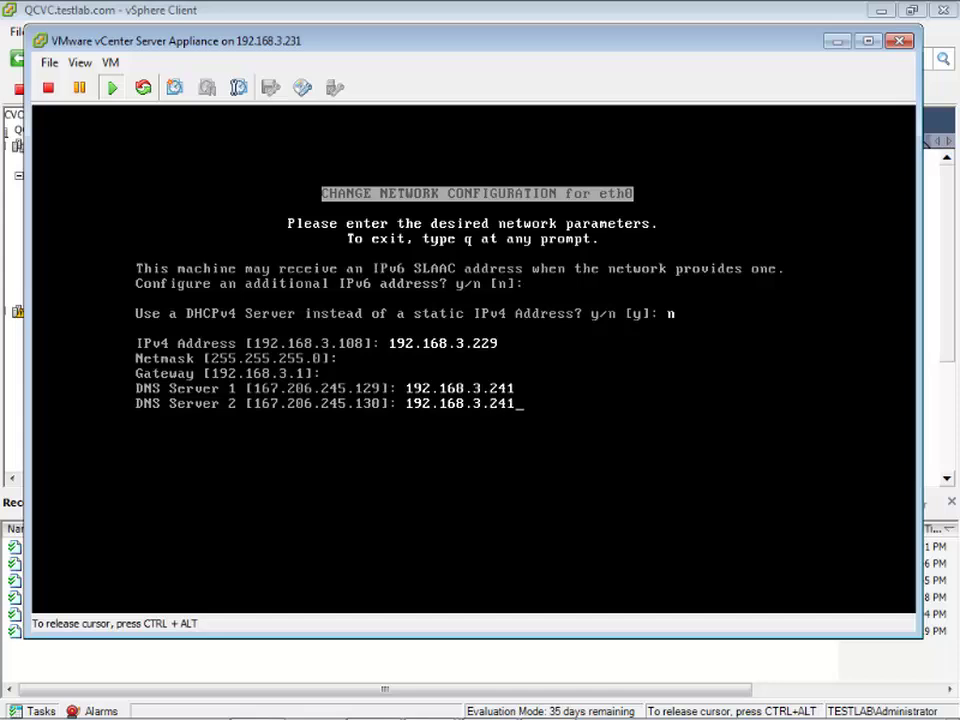
{"action": "key", "text": "Return"}
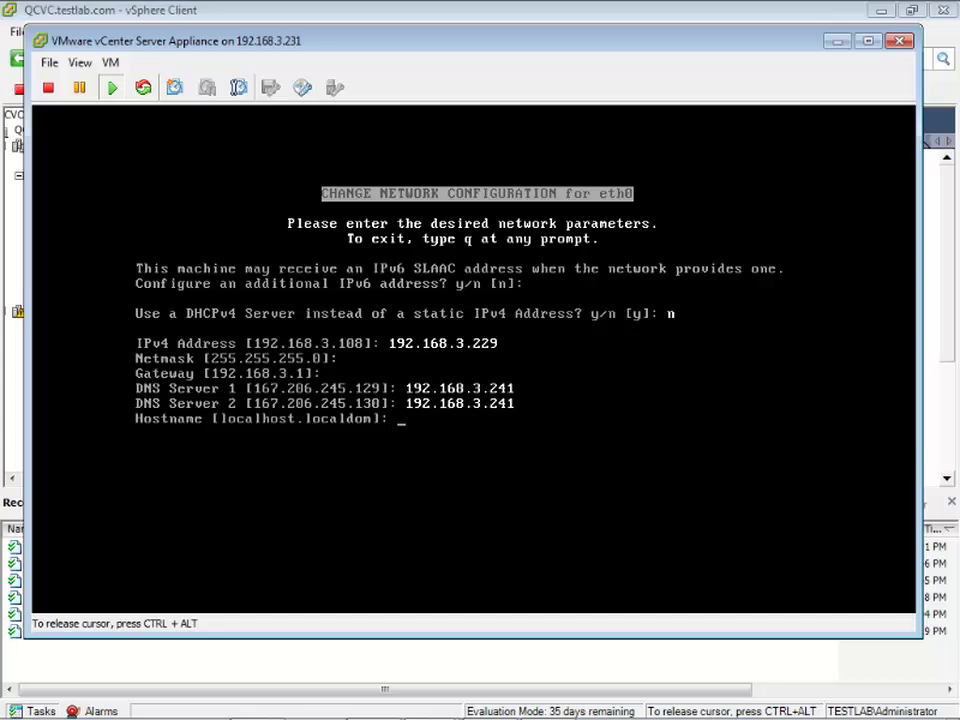
{"action": "type", "text": "vcenterapp."}
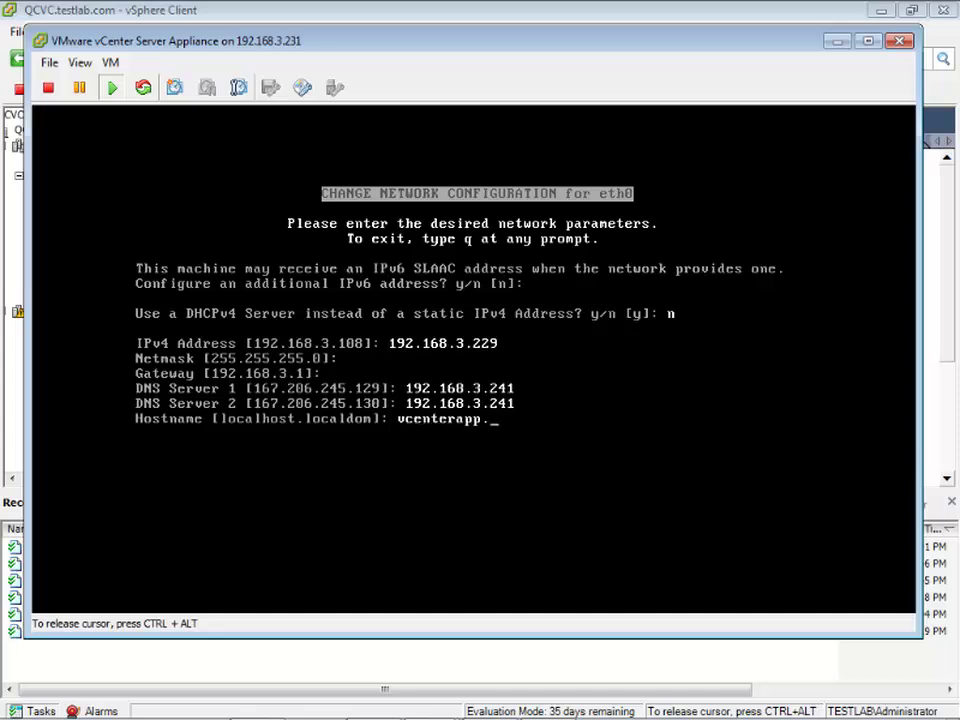
{"action": "type", "text": "testlab.com"}
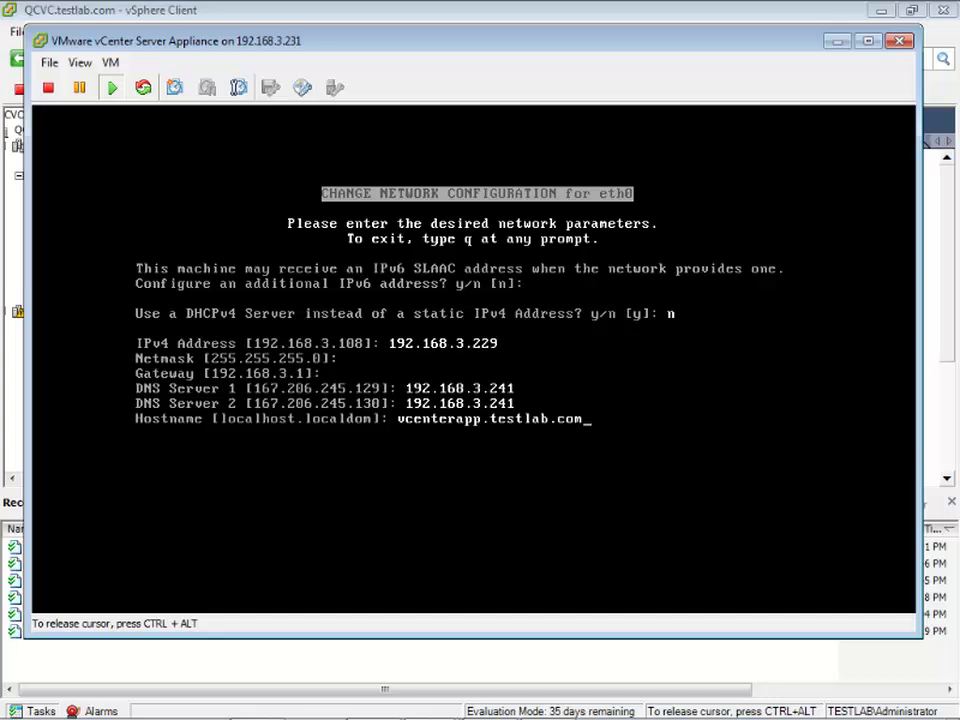
{"action": "key", "text": "Return"}
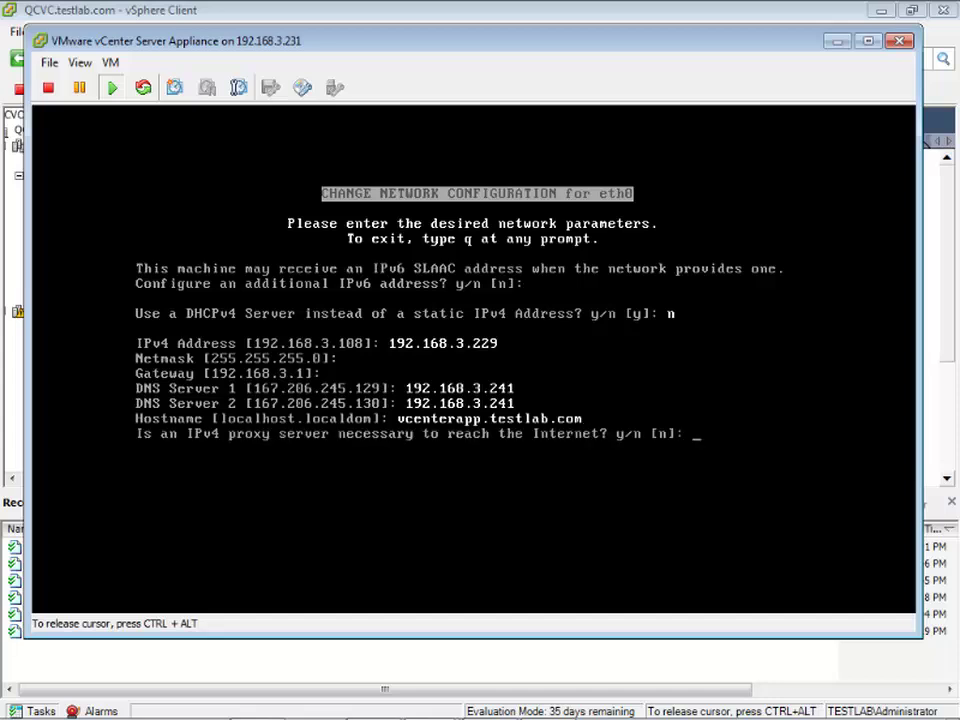
{"action": "type", "text": "n"}
{"action": "key", "text": "Return"}
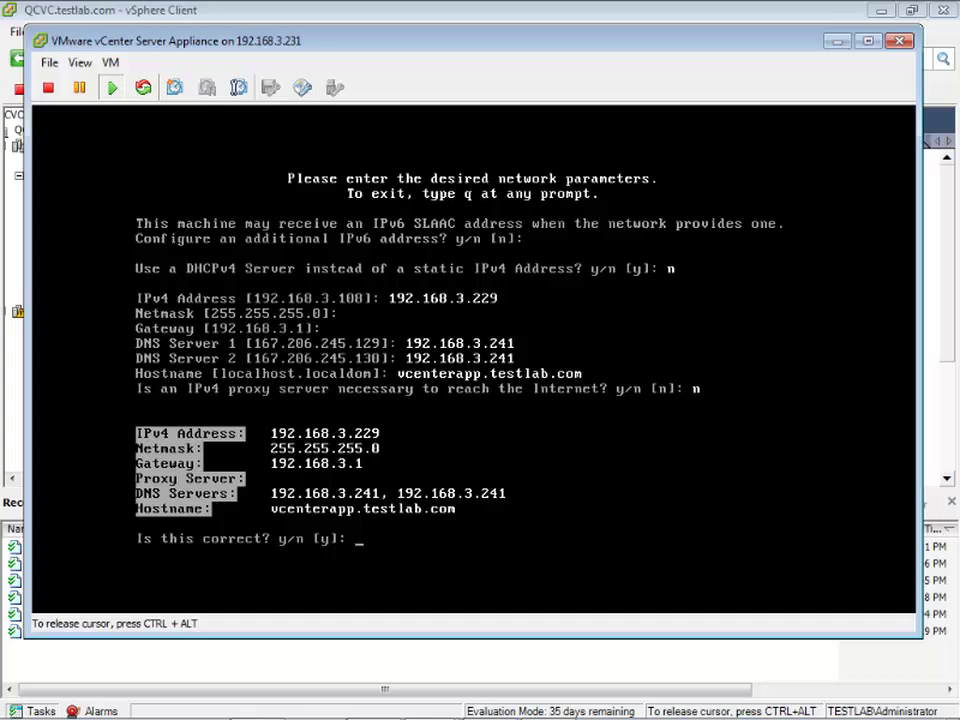
{"action": "type", "text": "y"}
{"action": "key", "text": "Return"}
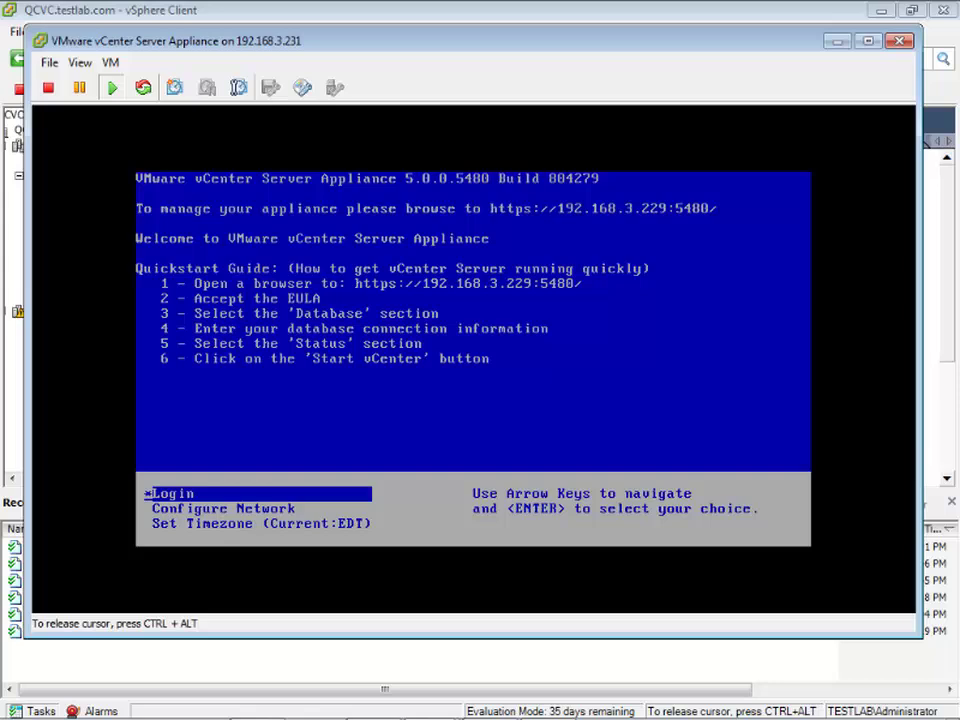
- Release keyboard and mouse from the appliance console with Ctrl+Alt
{"action": "key", "text": "ctrl+alt"}
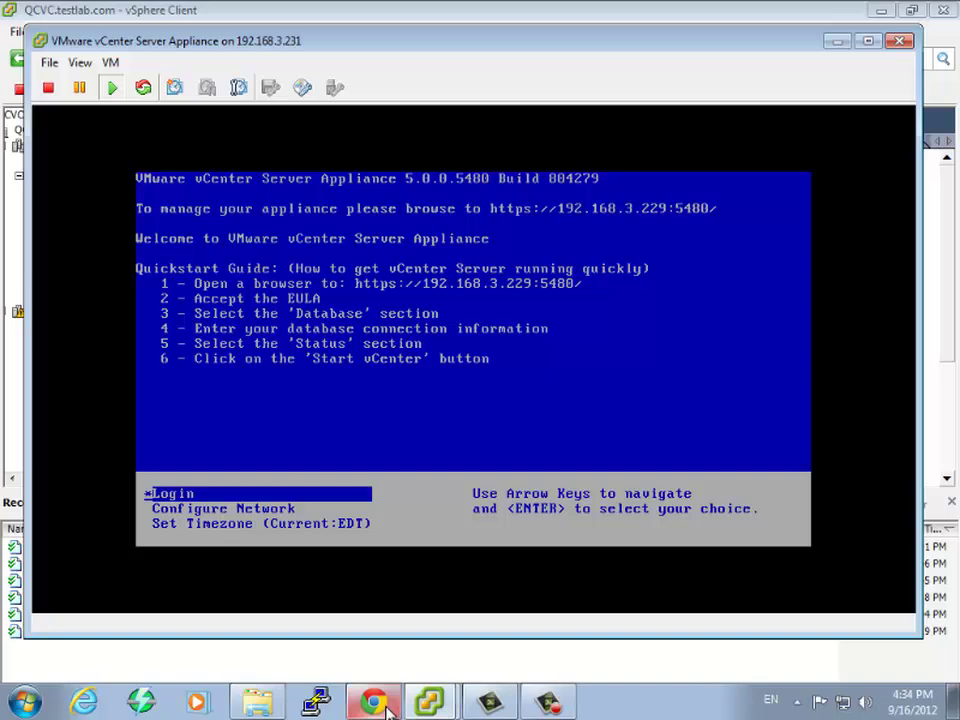
- Load 192.168.3.229:5480 in a new Chrome tab, then check the appliance console's listed address
{"action": "left_click", "coordinate": [388, 706]}
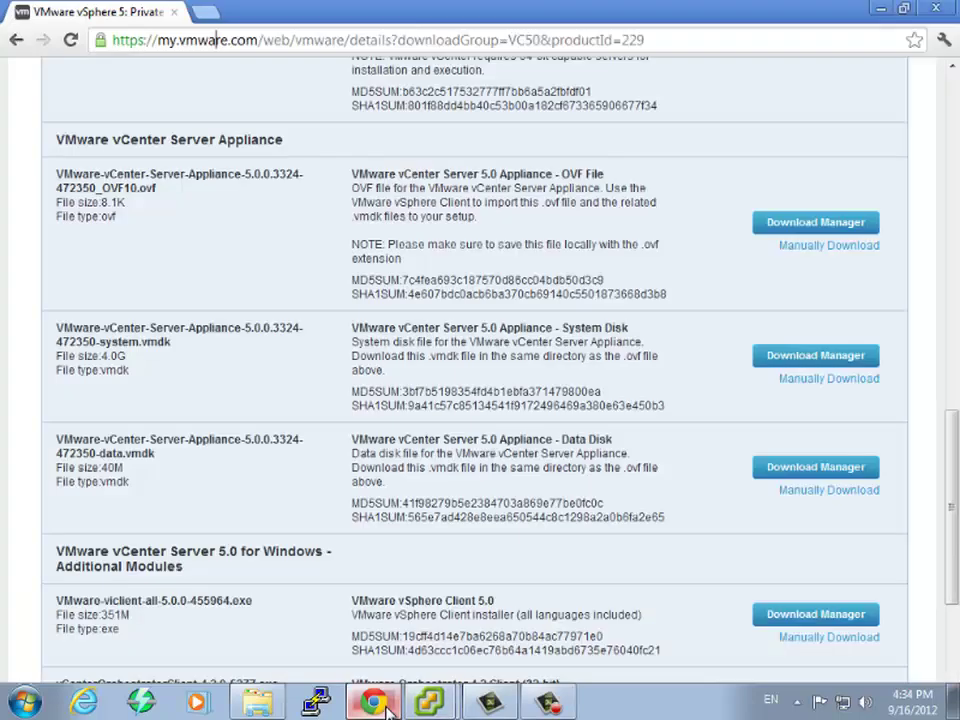
{"action": "key", "text": "ctrl+t"}
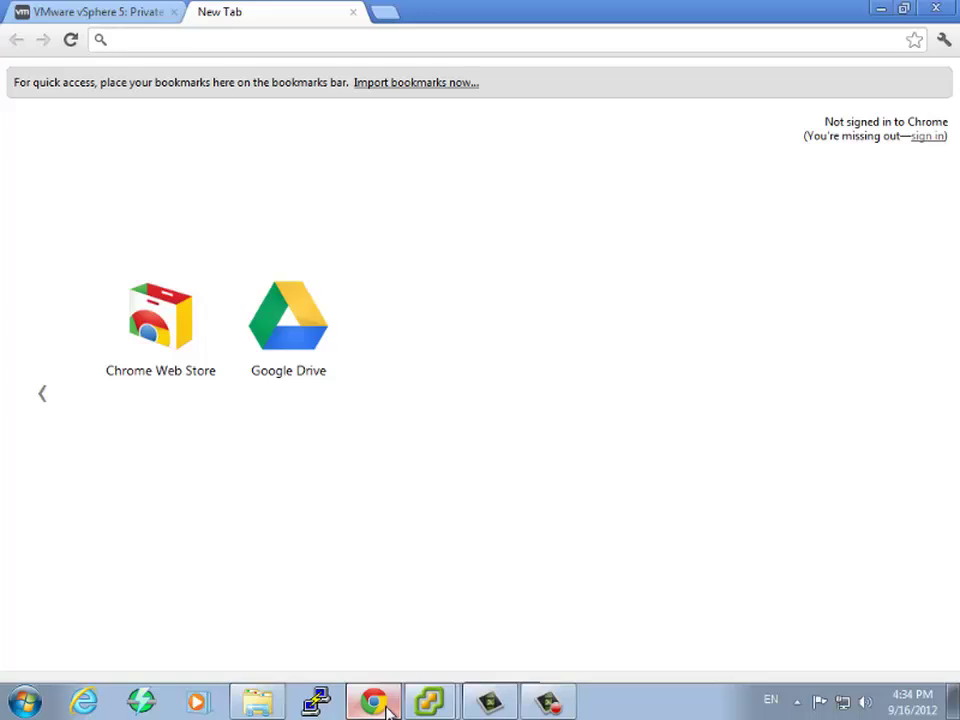
{"action": "type", "text": "19"}
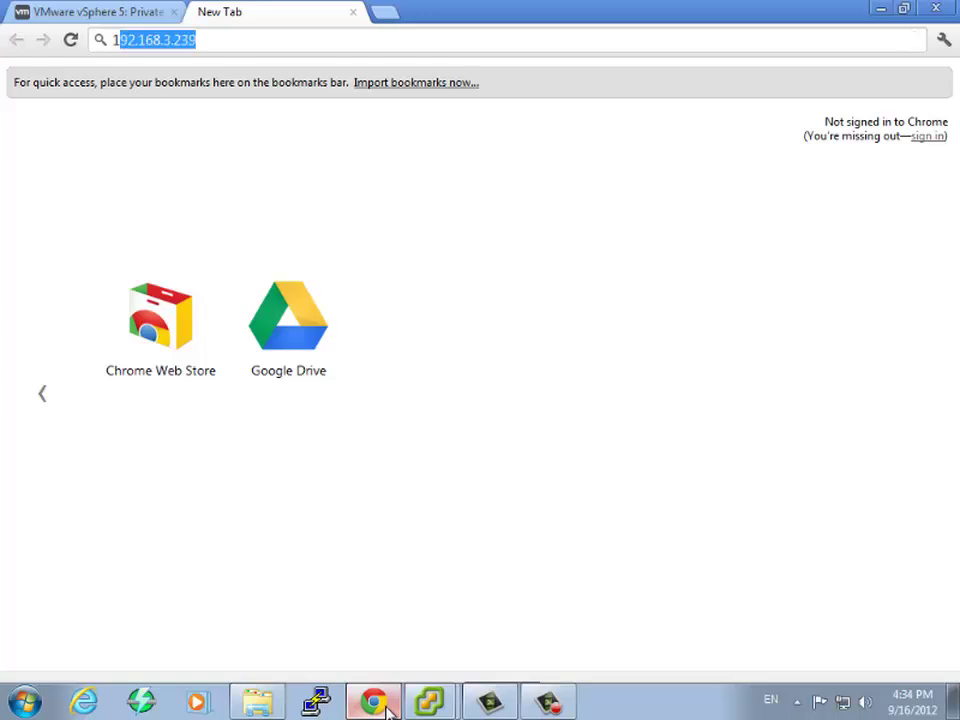
{"action": "type", "text": "2.16"}
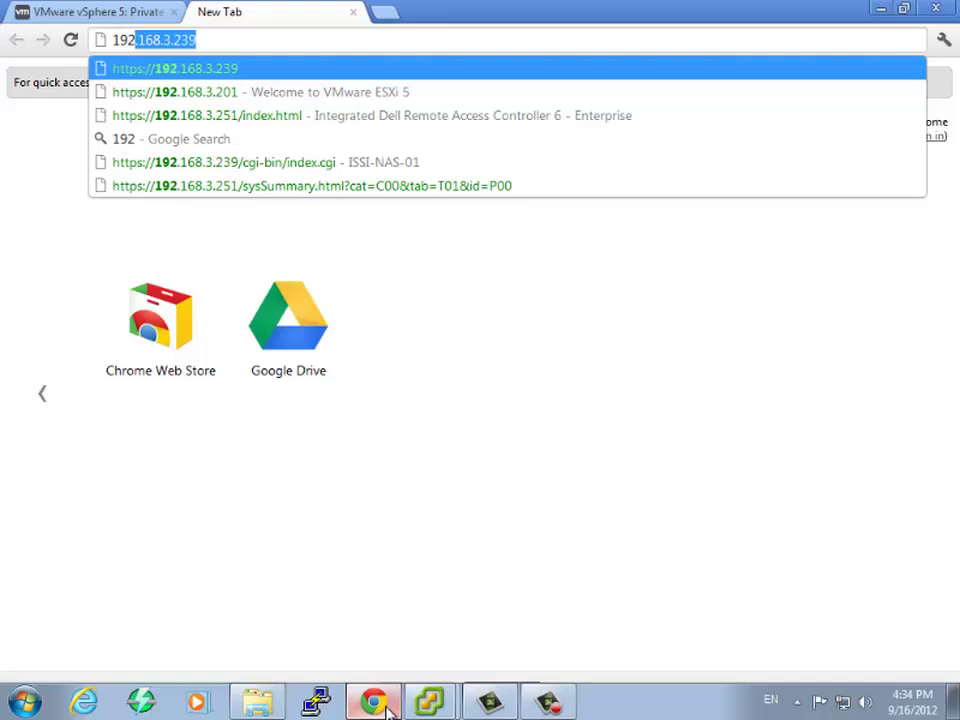
{"action": "type", "text": "8.3.229"}
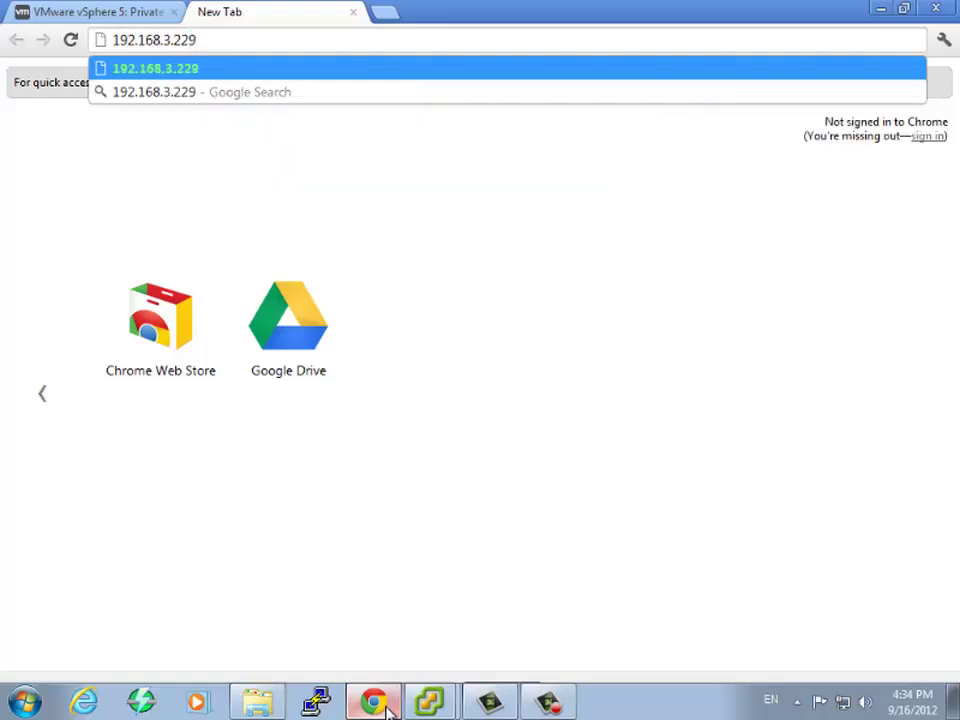
{"action": "type", "text": ":5480"}
{"action": "key", "text": "Escape"}
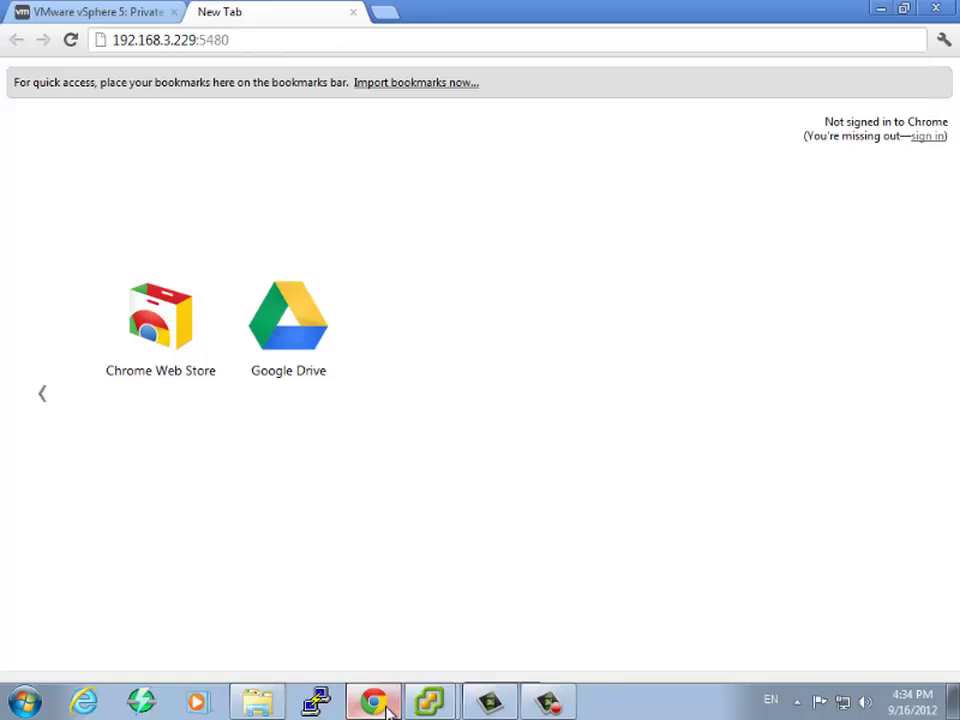
{"action": "key", "text": "Return"}
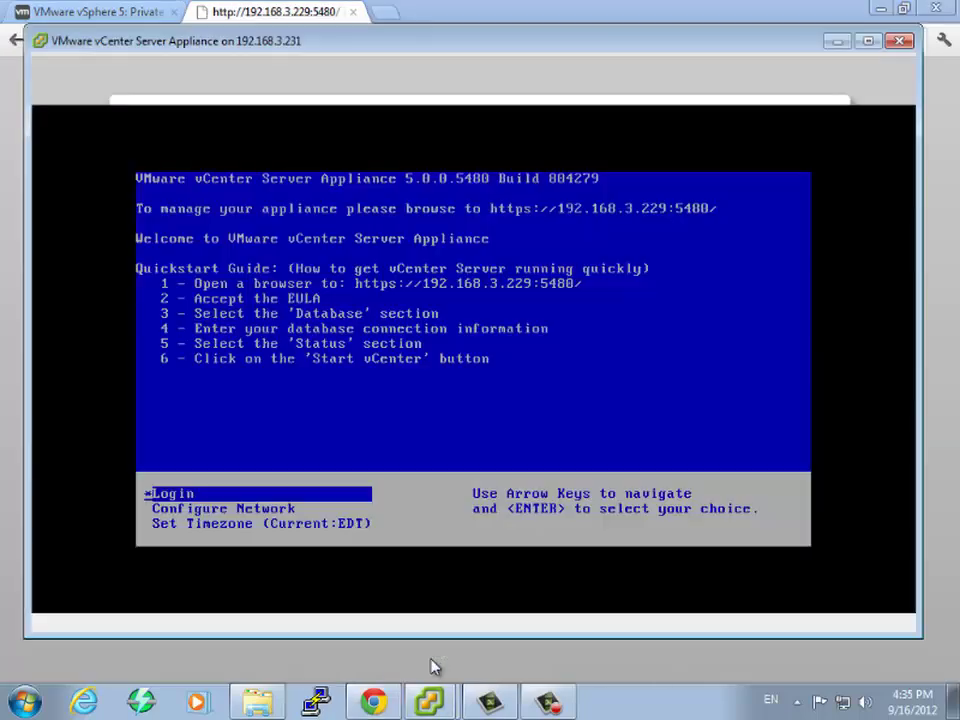
{"action": "left_click", "coordinate": [429, 666]}
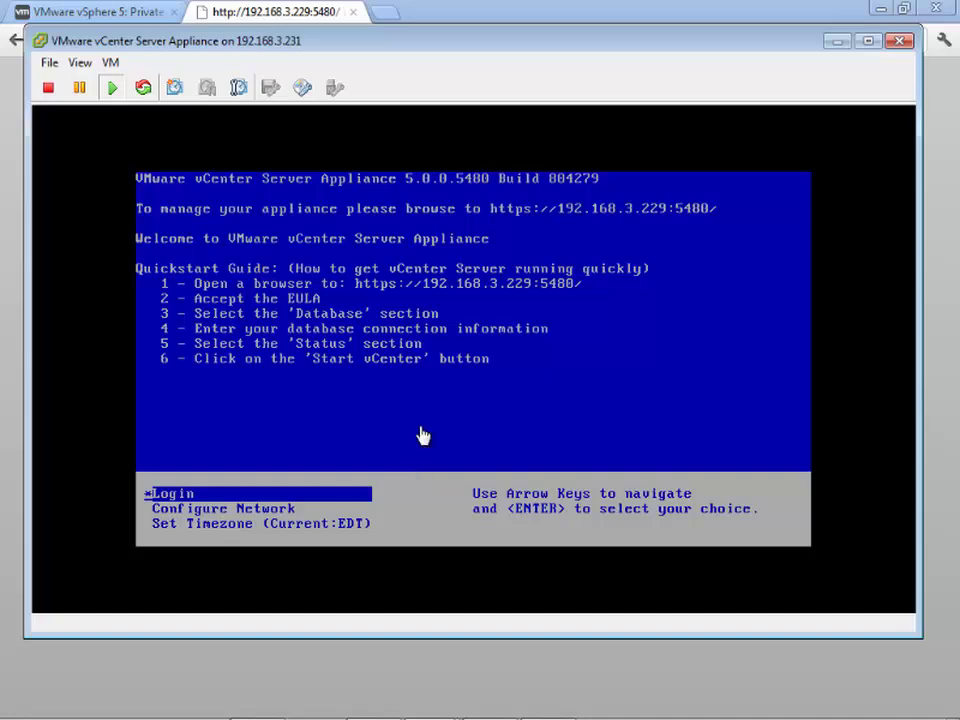
{"action": "left_click", "coordinate": [297, 20]}
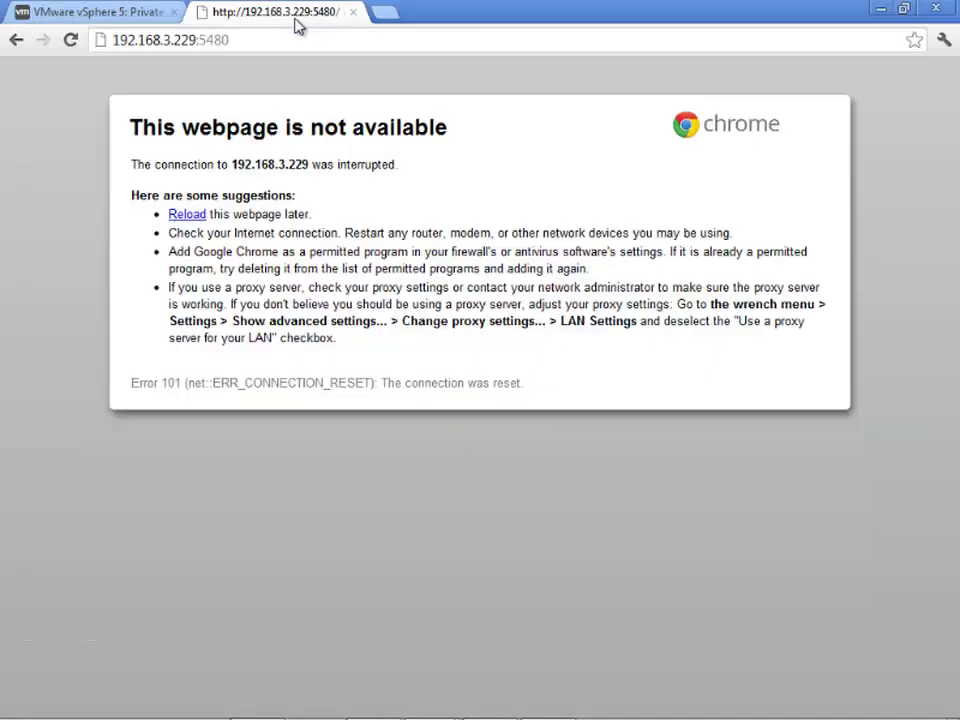
{"action": "left_click", "coordinate": [106, 41]}
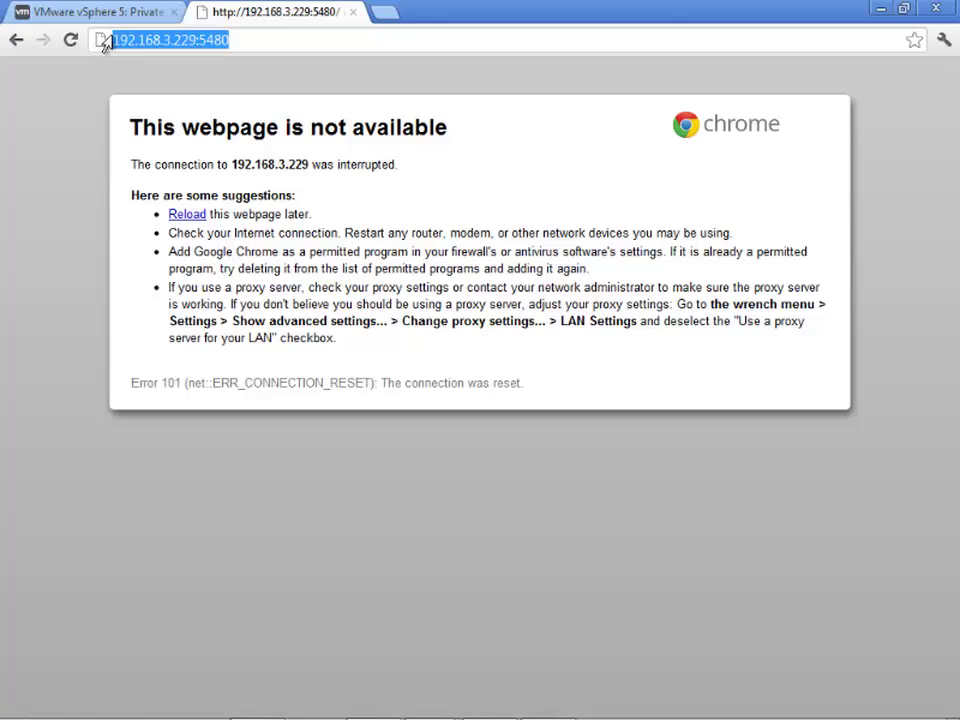
{"action": "left_click", "coordinate": [105, 41]}
{"action": "type", "text": "htt"}
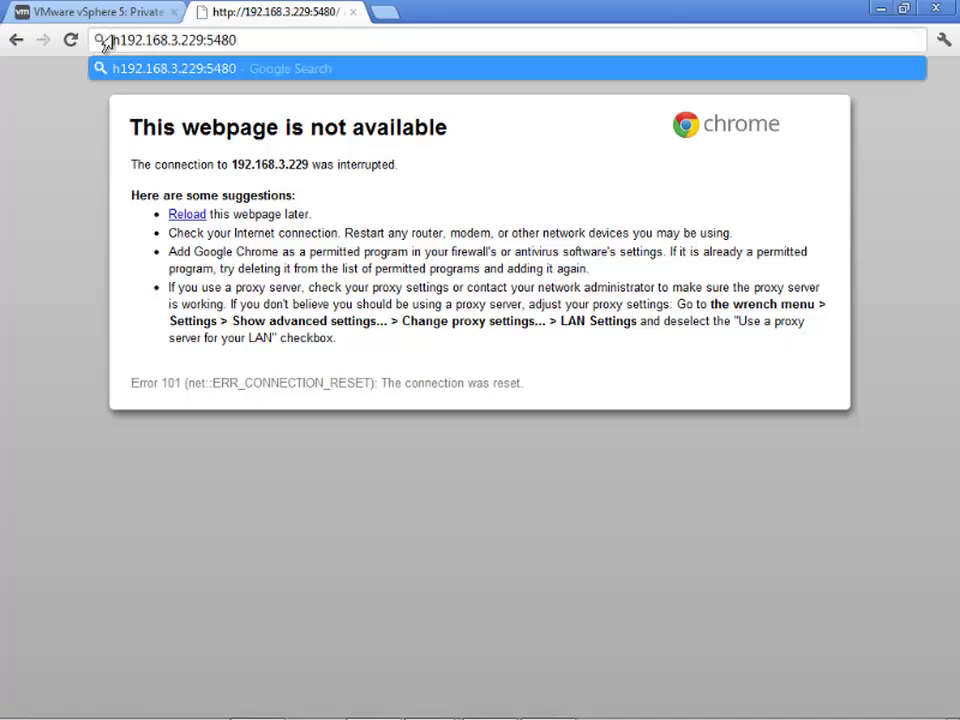
{"action": "type", "text": "ps://"}
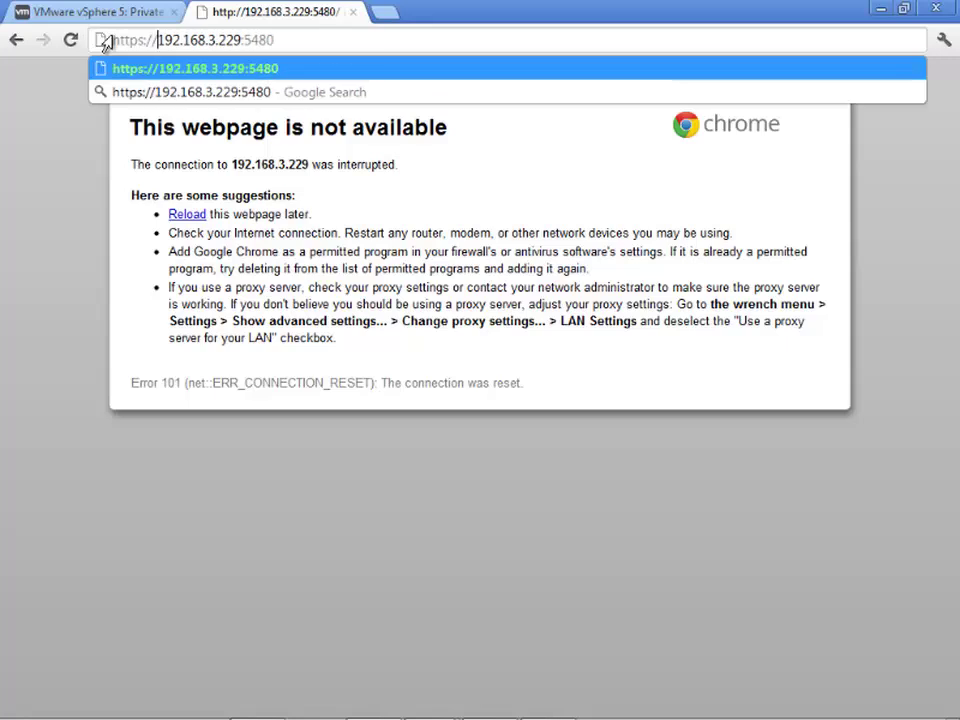
{"action": "key", "text": "Return"}
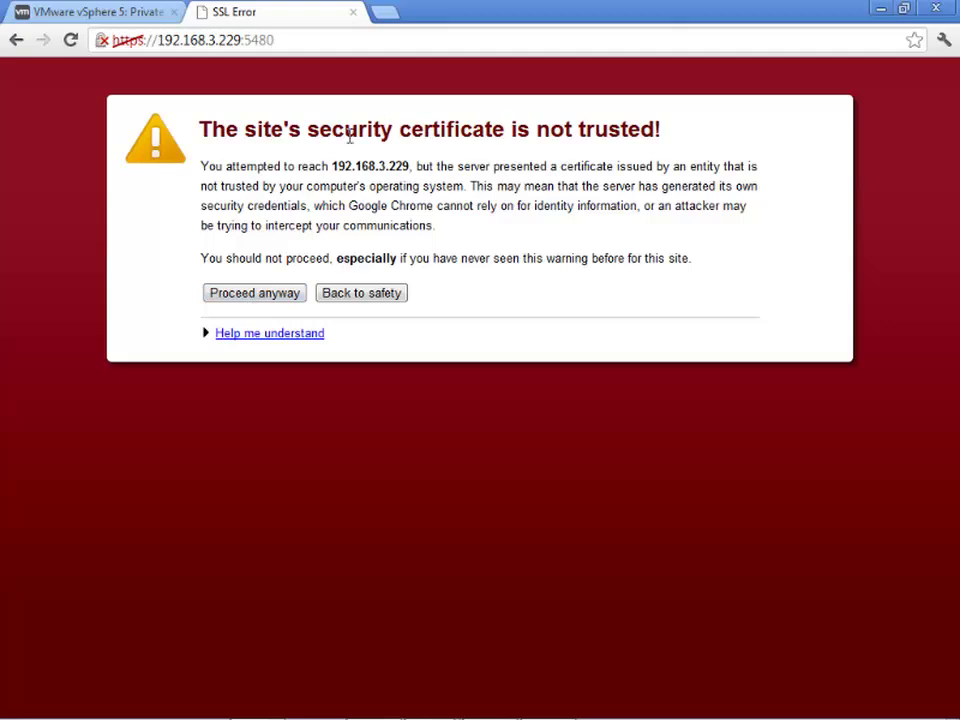
{"action": "left_click", "coordinate": [252, 299]}
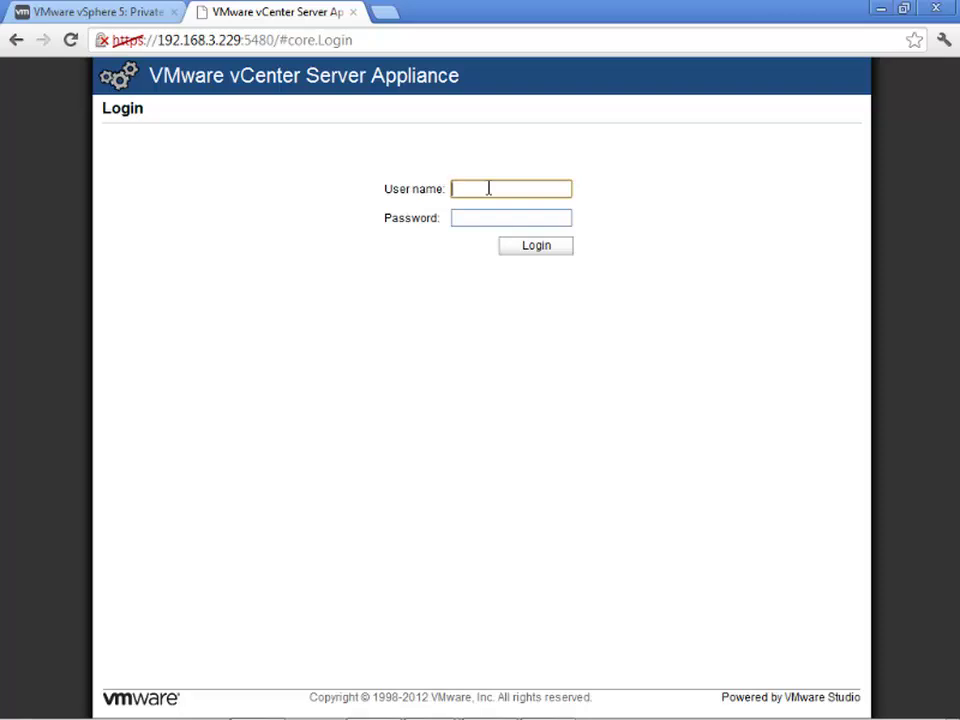
- Log in to the appliance management console as root with its password
{"action": "type", "text": "root"}
{"action": "key", "text": "Tab"}
{"action": "type", "text": "vmware"}
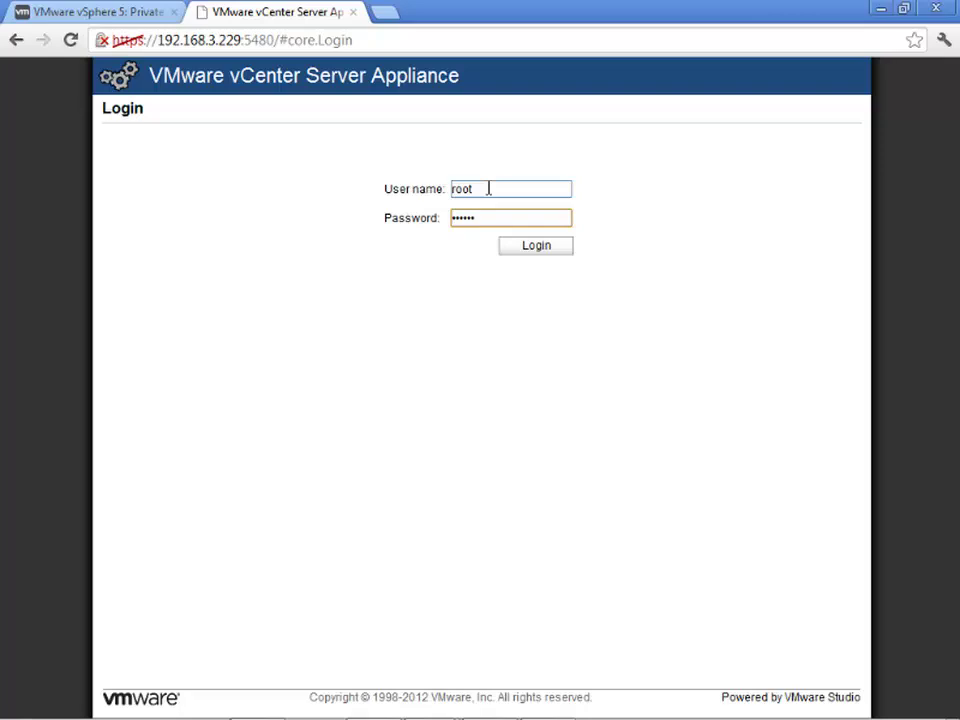
{"action": "left_click", "coordinate": [543, 250]}
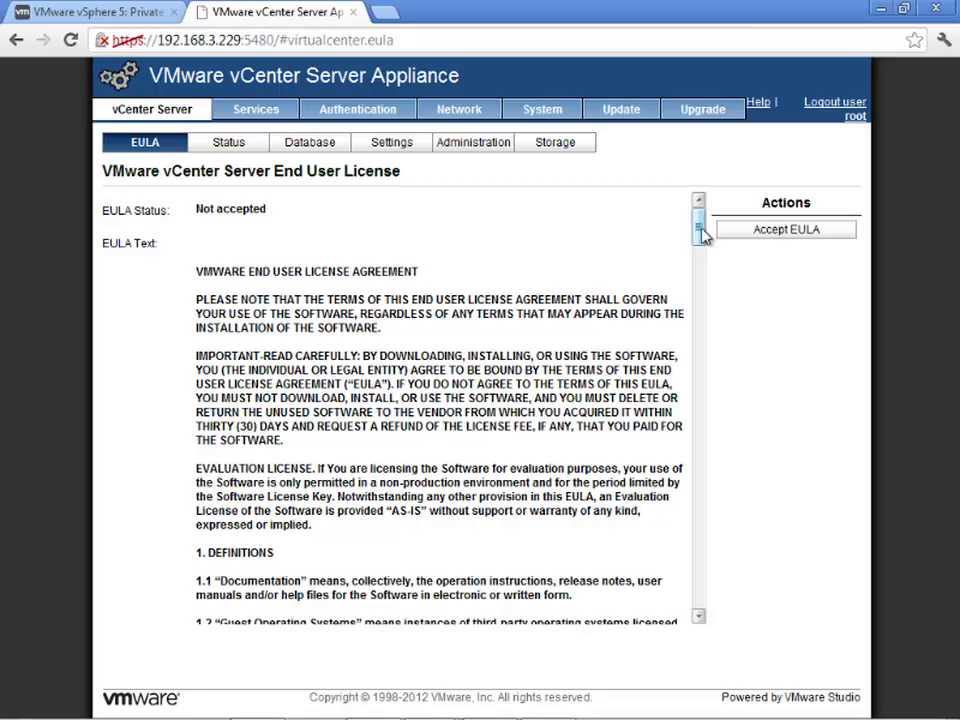
- Accept the EULA, then show the vCenter Server Status page (version 5.0.0-804277, Stopped)
{"action": "left_click_drag", "start_coordinate": [701, 236], "coordinate": [706, 608]}
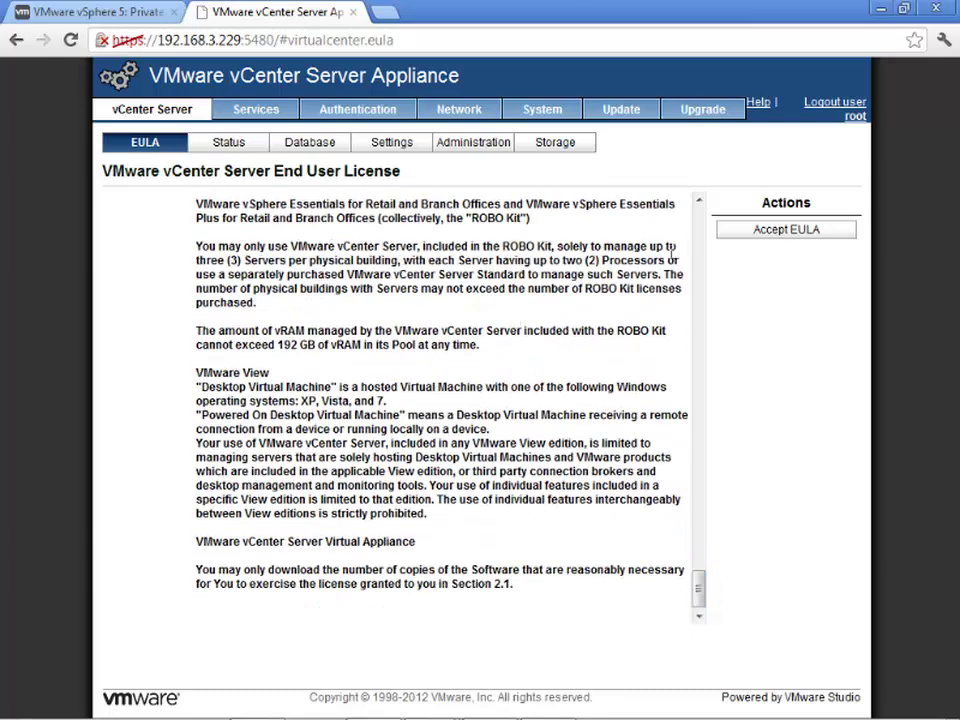
{"action": "left_click", "coordinate": [771, 233]}
{"action": "left_click", "coordinate": [228, 142]}
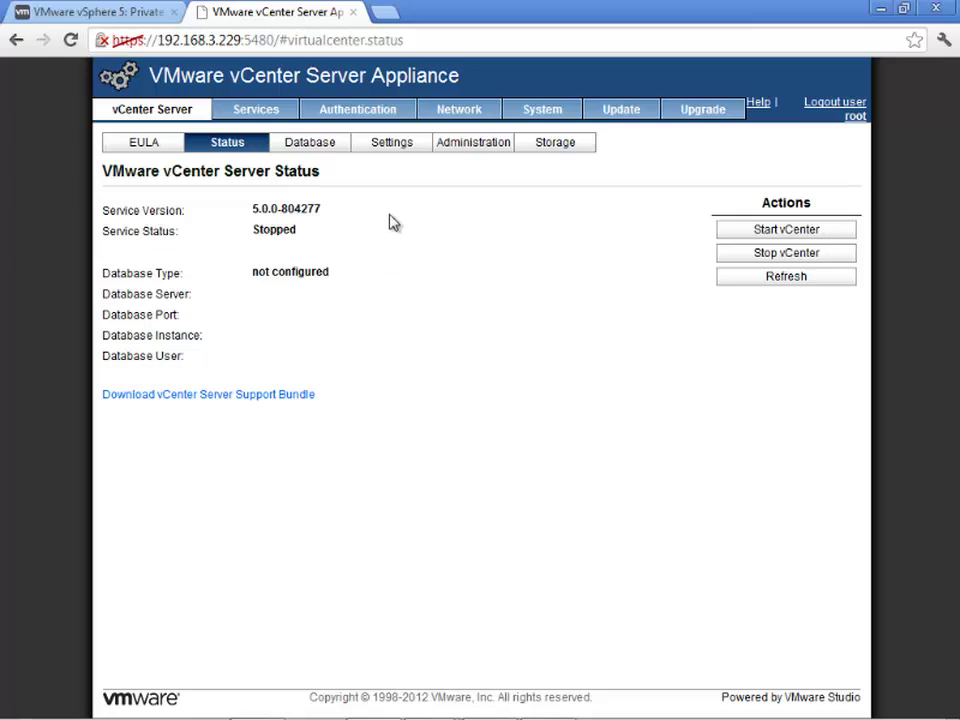
- Check the Network status, then view Authentication showing NIS and Active Directory disabled
{"action": "left_click", "coordinate": [455, 110]}
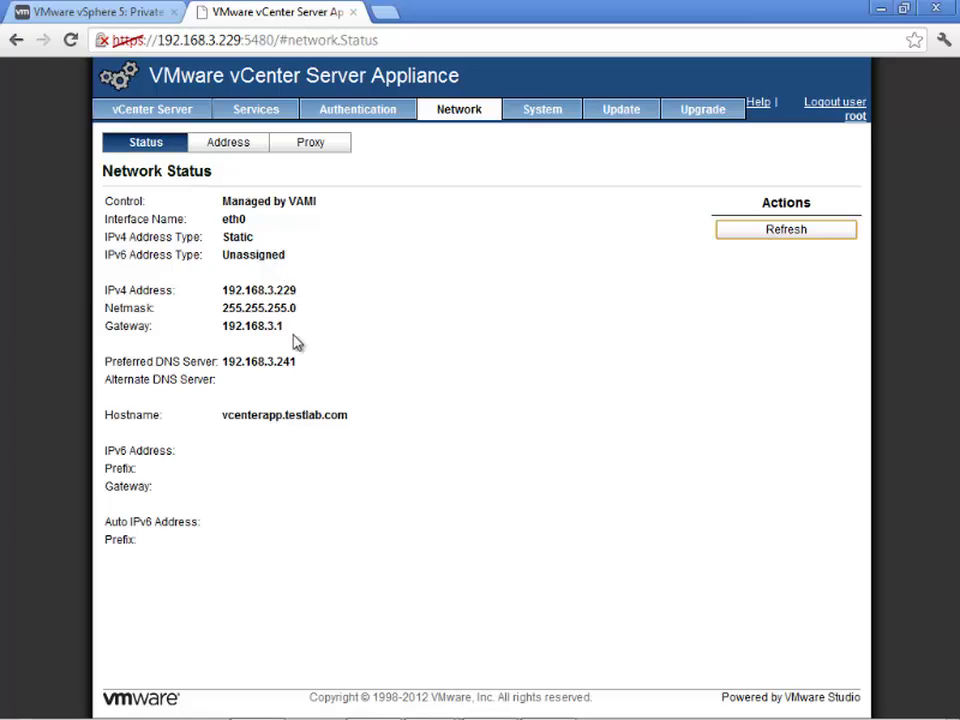
{"action": "left_click", "coordinate": [336, 109]}
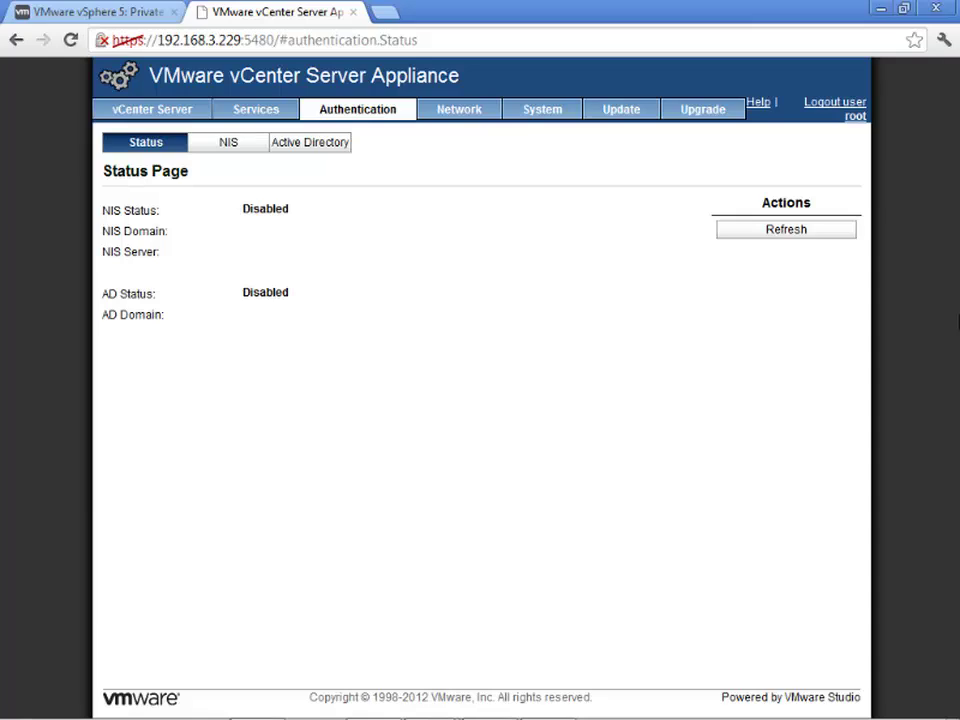
- Enable Active Directory for domain testlab.com as user Administrator with its password, and save
{"action": "left_click", "coordinate": [316, 150]}
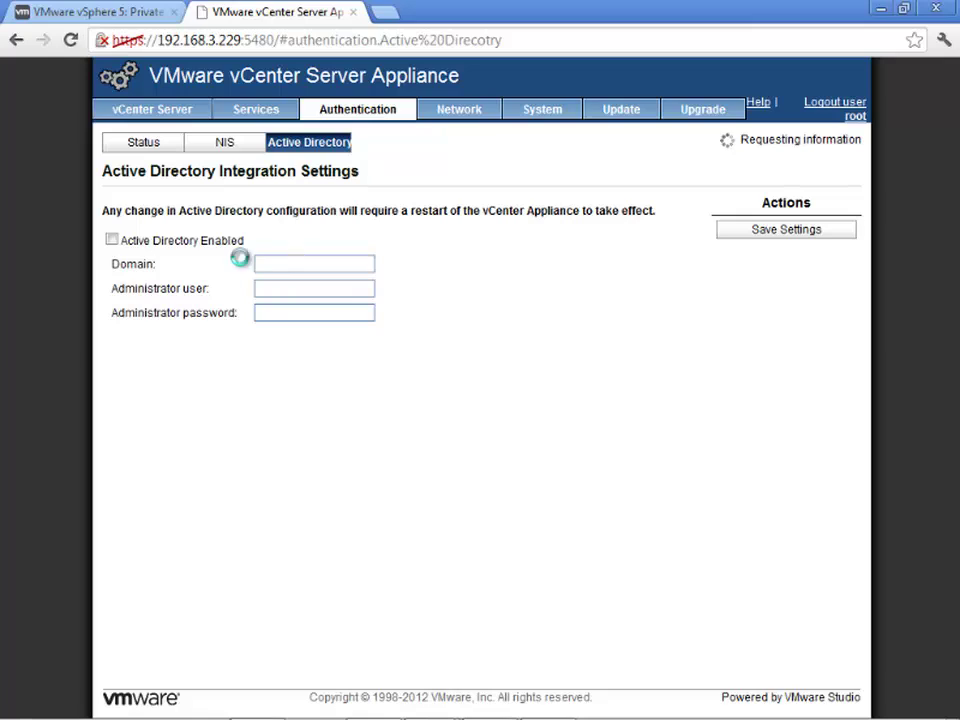
{"action": "left_click", "coordinate": [291, 263]}
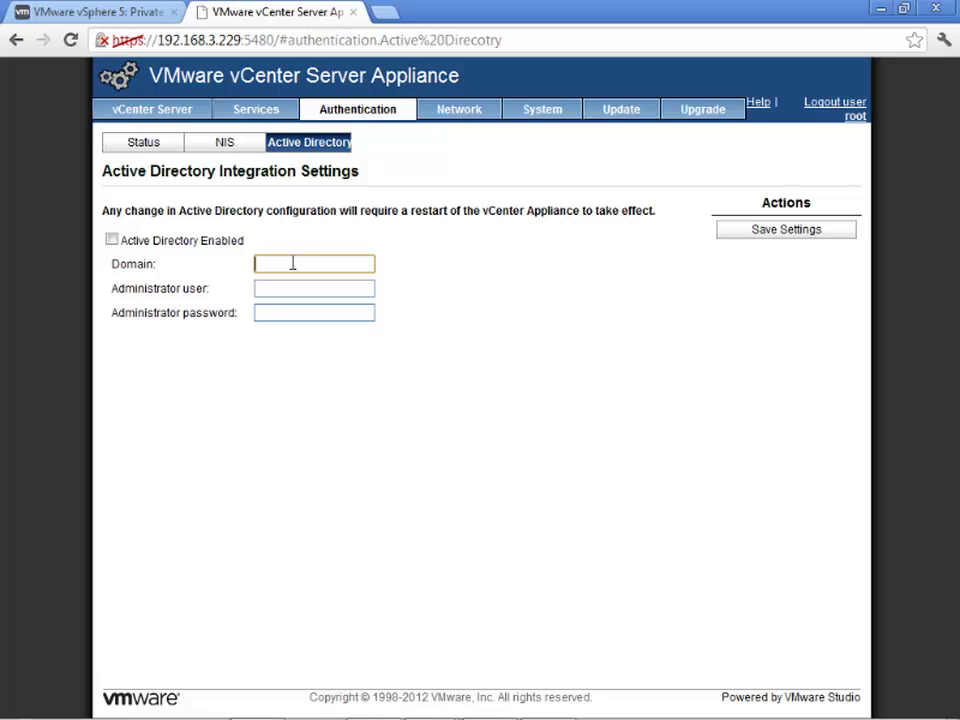
{"action": "type", "text": "testlab.com"}
{"action": "key", "text": "Tab"}
{"action": "type", "text": "Administrator"}
{"action": "key", "text": "Tab"}
{"action": "type", "text": "•••••"}
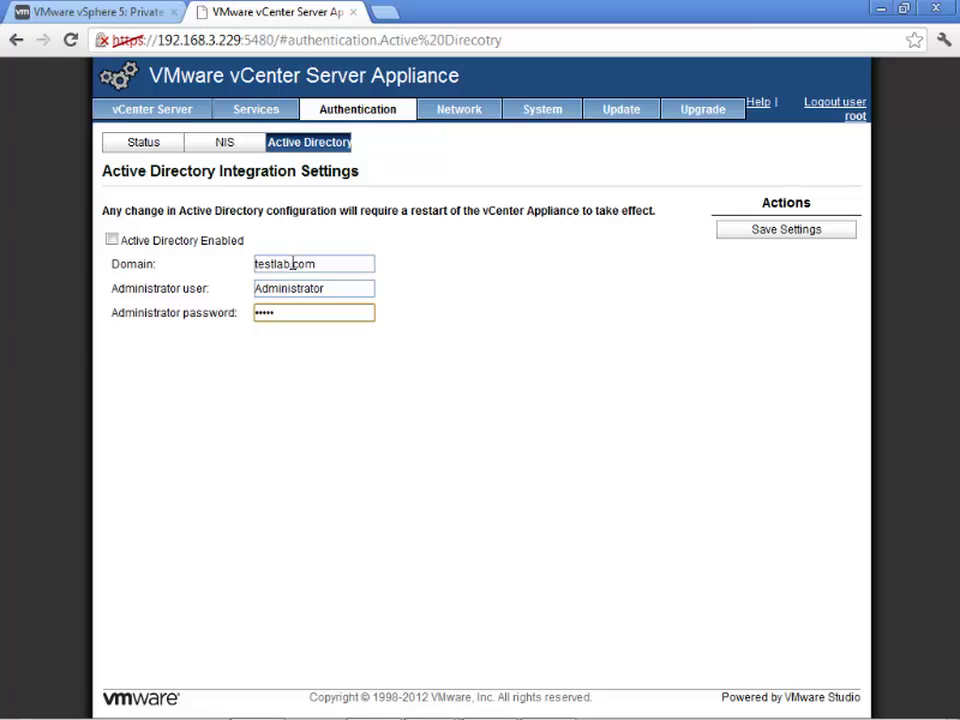
{"action": "left_click", "coordinate": [114, 241]}
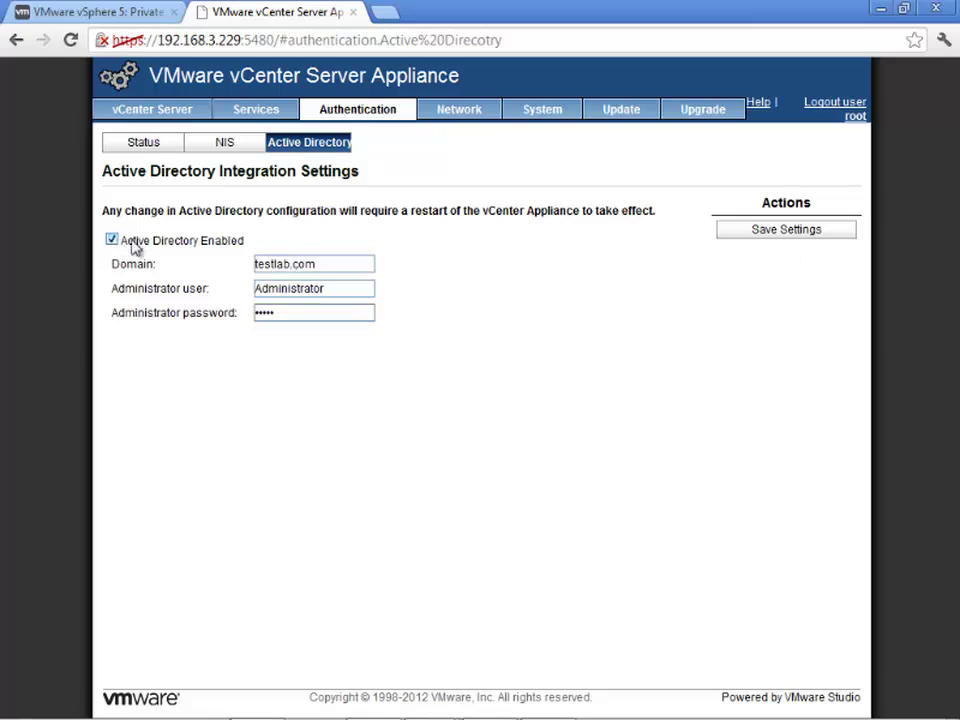
{"action": "left_click", "coordinate": [760, 232]}
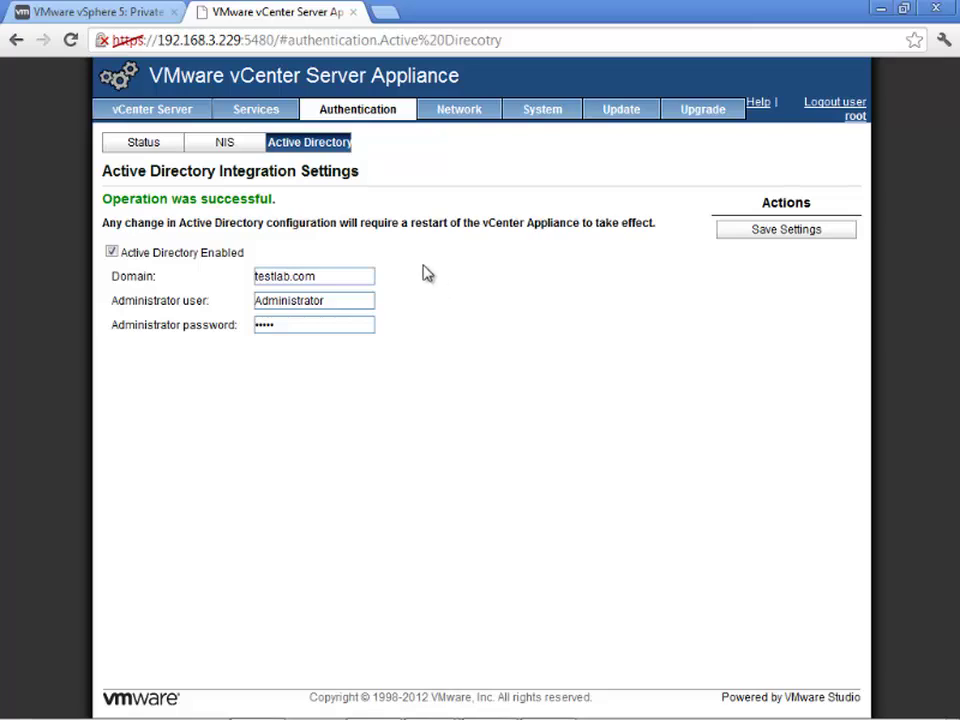
{"action": "left_click", "coordinate": [160, 105]}
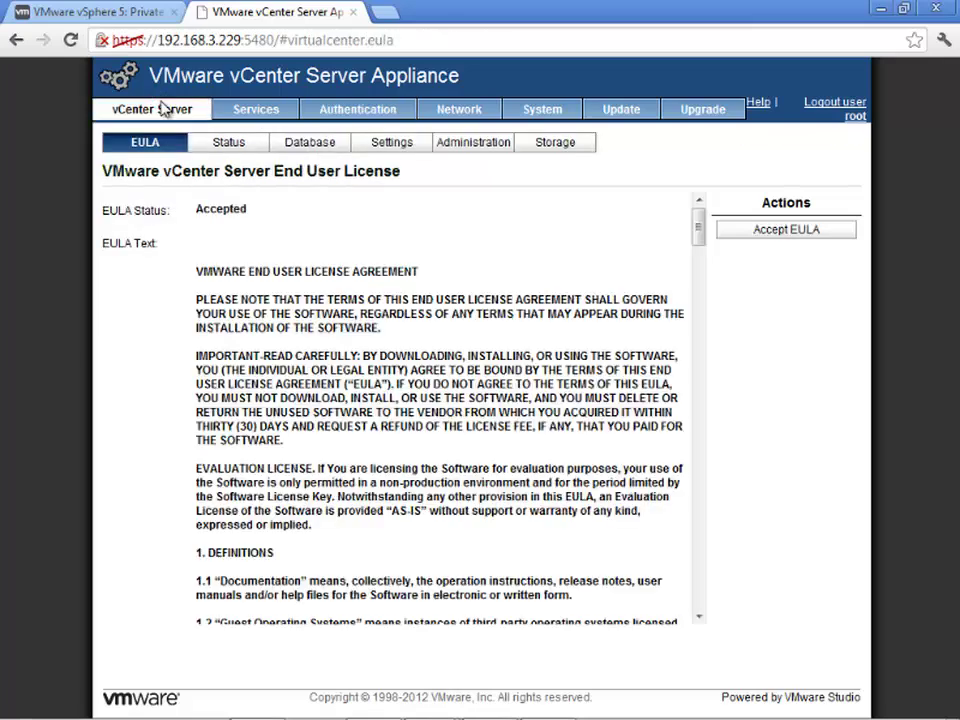
- Choose the embedded database type, test and save it, then view System Information
{"action": "left_click", "coordinate": [310, 146]}
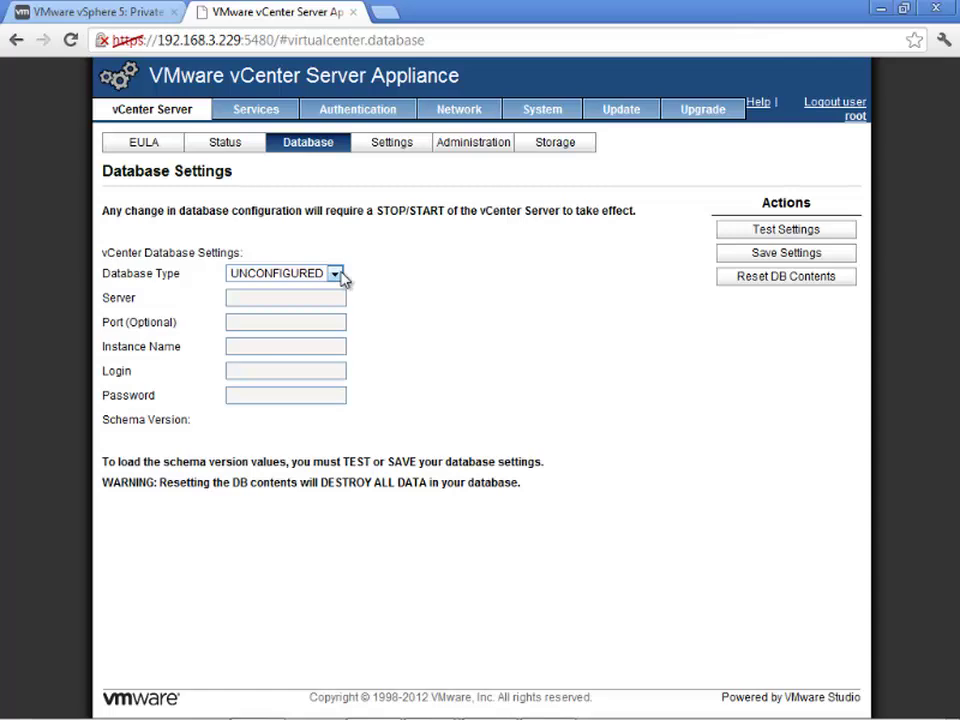
{"action": "left_click", "coordinate": [336, 274]}
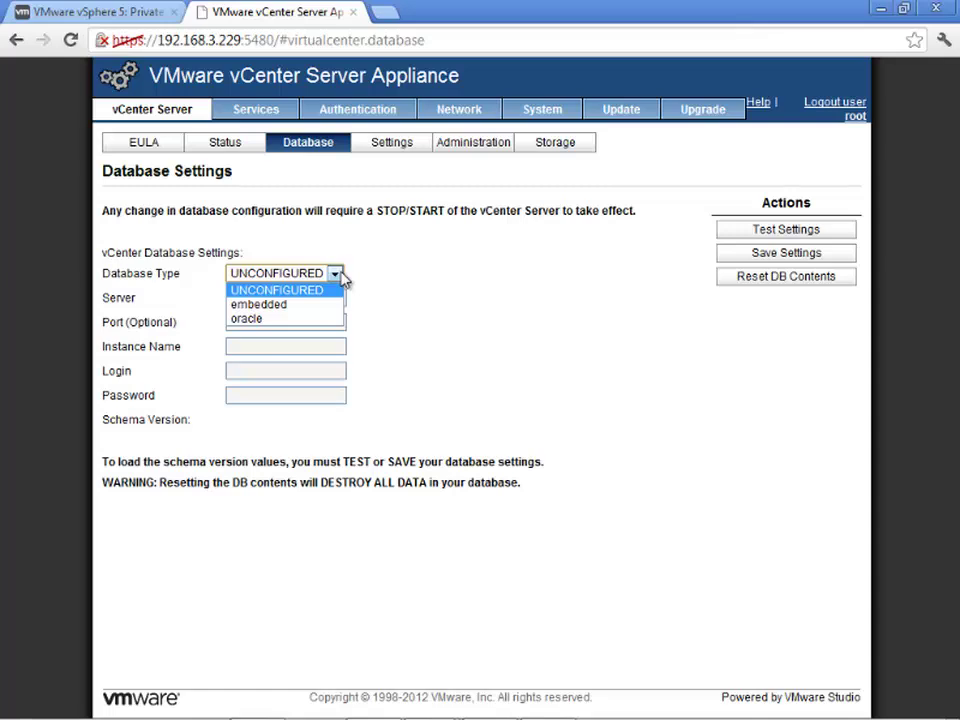
{"action": "left_click", "coordinate": [330, 305]}
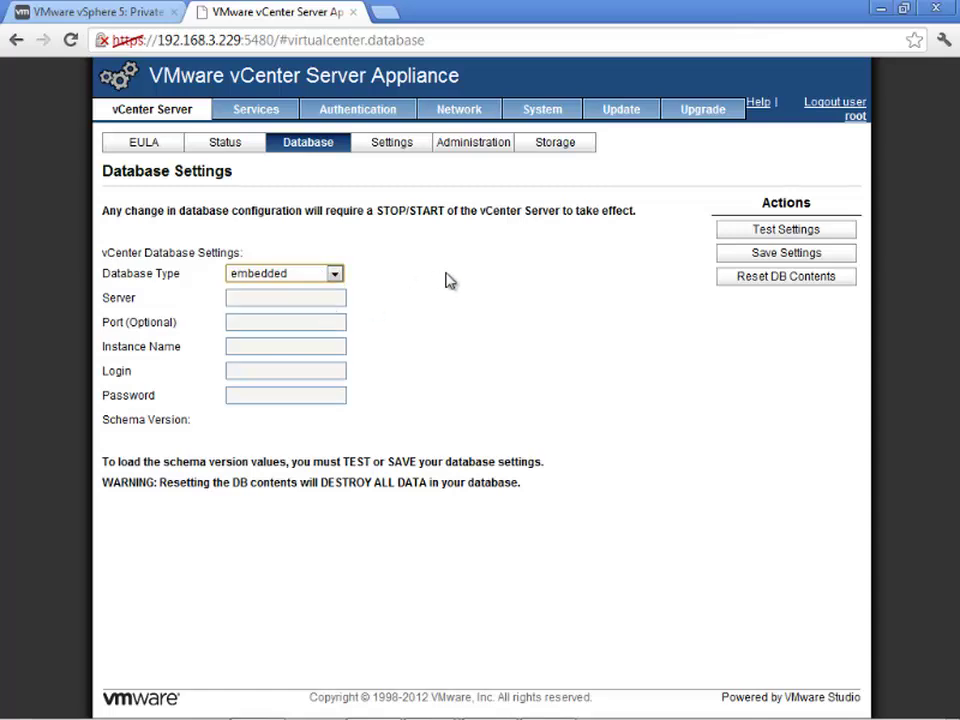
{"action": "left_click", "coordinate": [785, 234]}
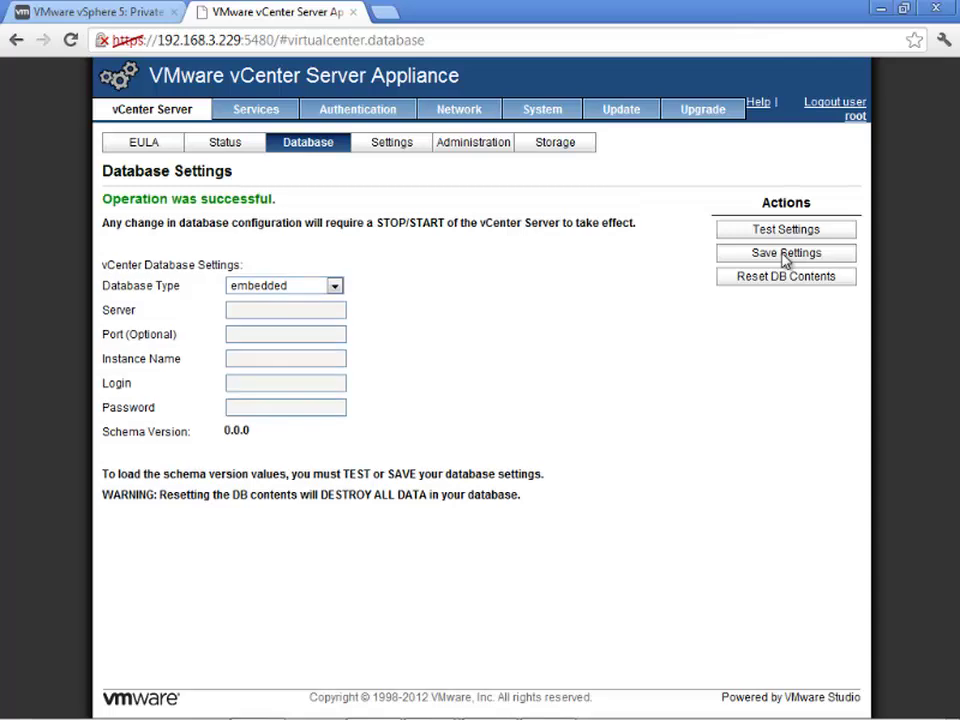
{"action": "left_click", "coordinate": [786, 256]}
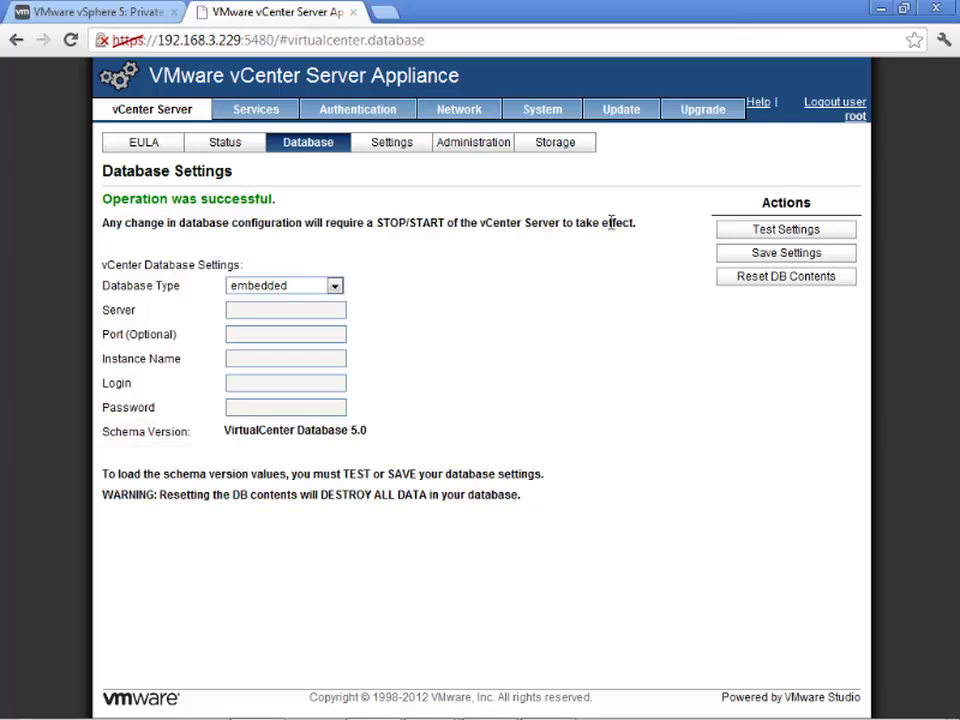
{"action": "left_click", "coordinate": [553, 117]}
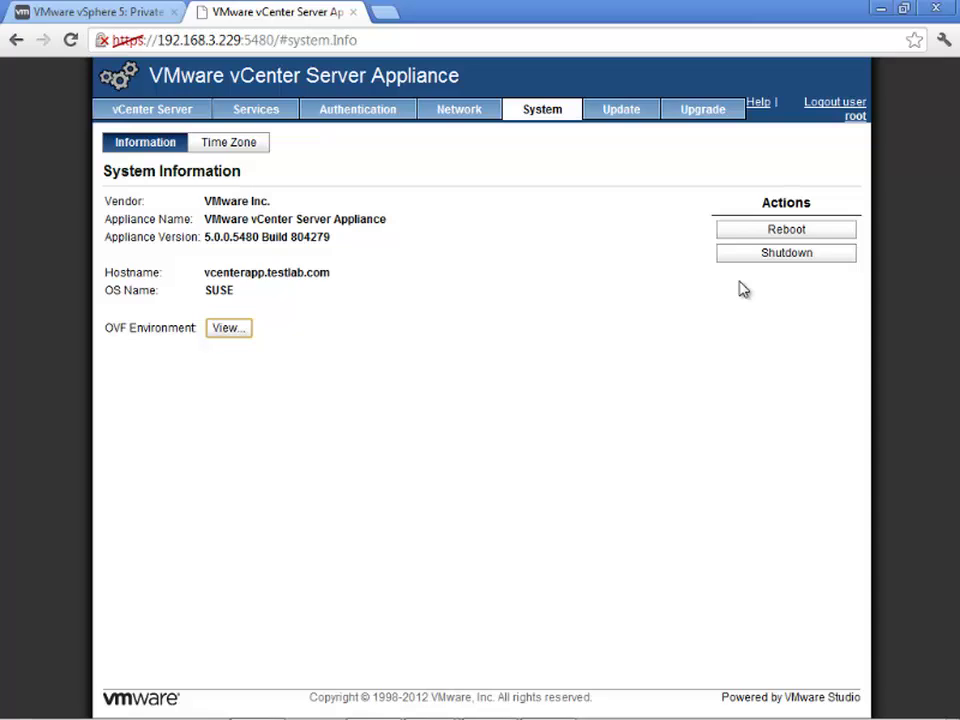
{"action": "left_click", "coordinate": [774, 238]}
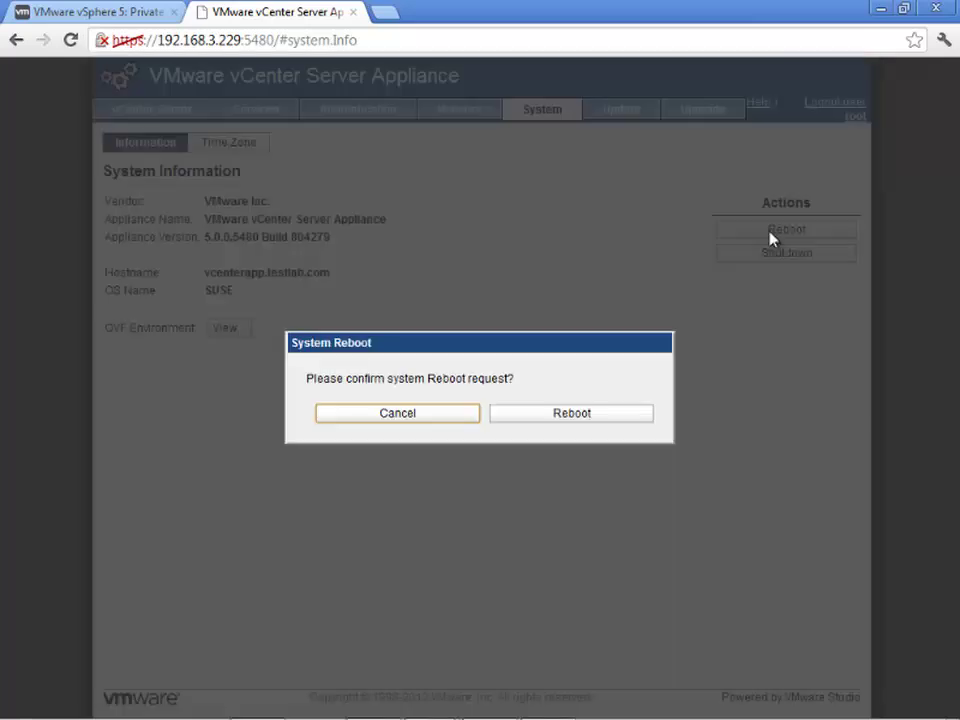
{"action": "left_click", "coordinate": [568, 416]}
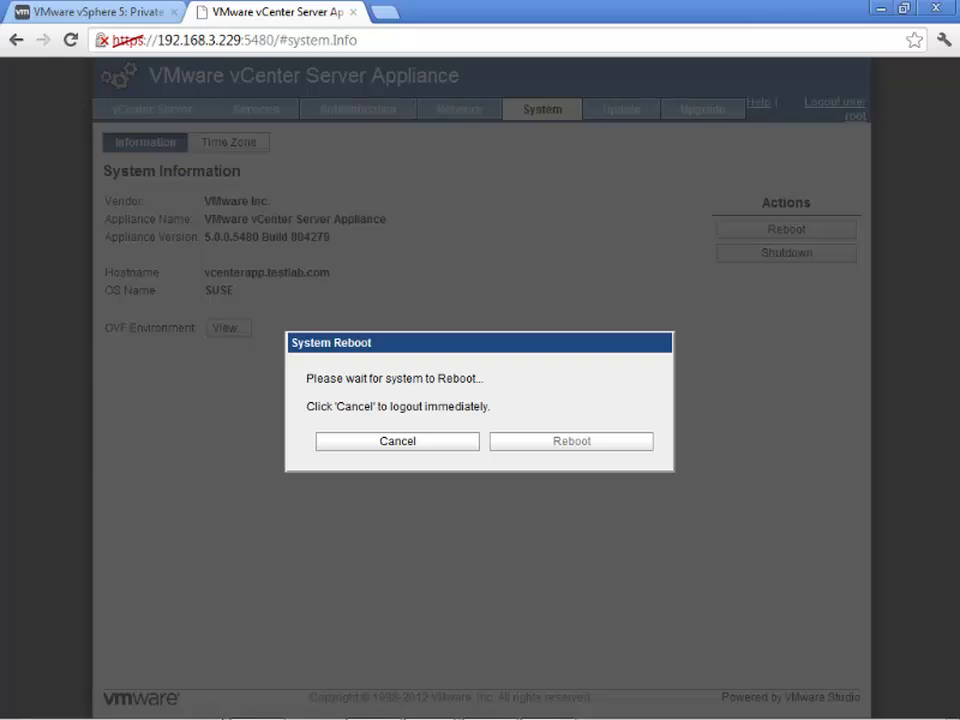
{"action": "mouse_move", "coordinate": [380, 708]}
{"action": "mouse_move", "coordinate": [430, 703]}
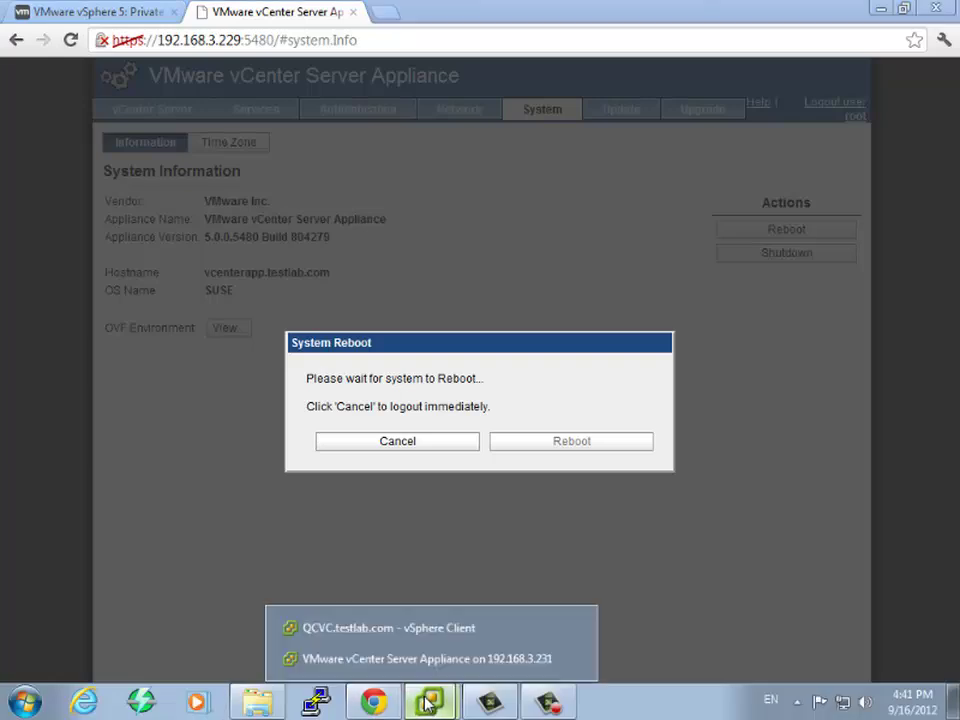
- Bring up the rebooting appliance's console to watch vpxd and tomcat start
{"action": "left_click", "coordinate": [424, 664]}
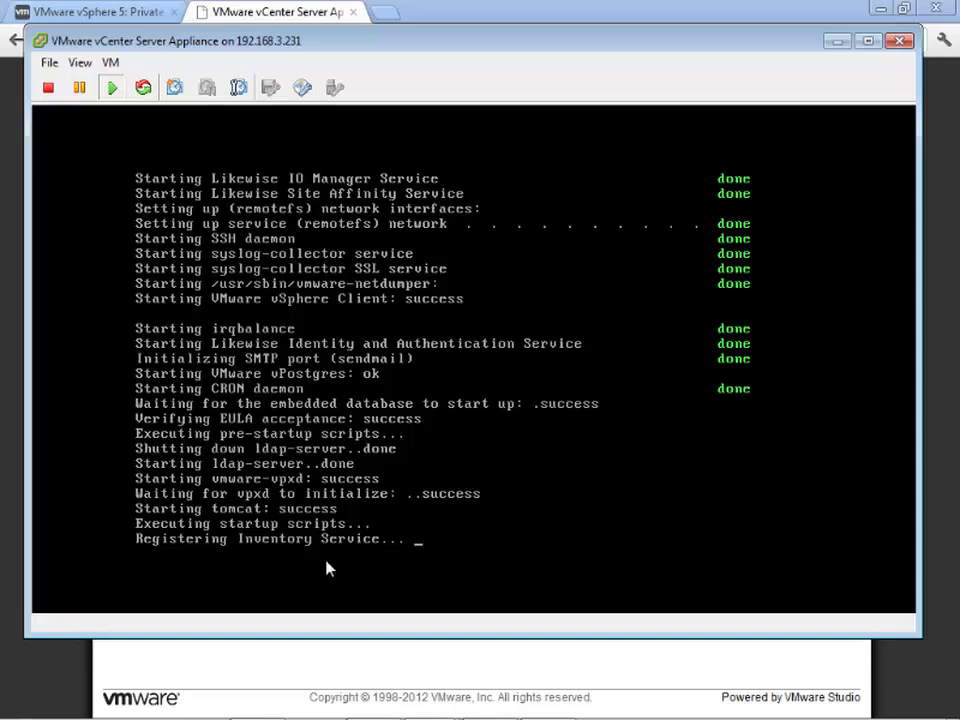
- Log back in to the appliance web console as root with the account password
{"action": "left_click", "coordinate": [384, 659]}
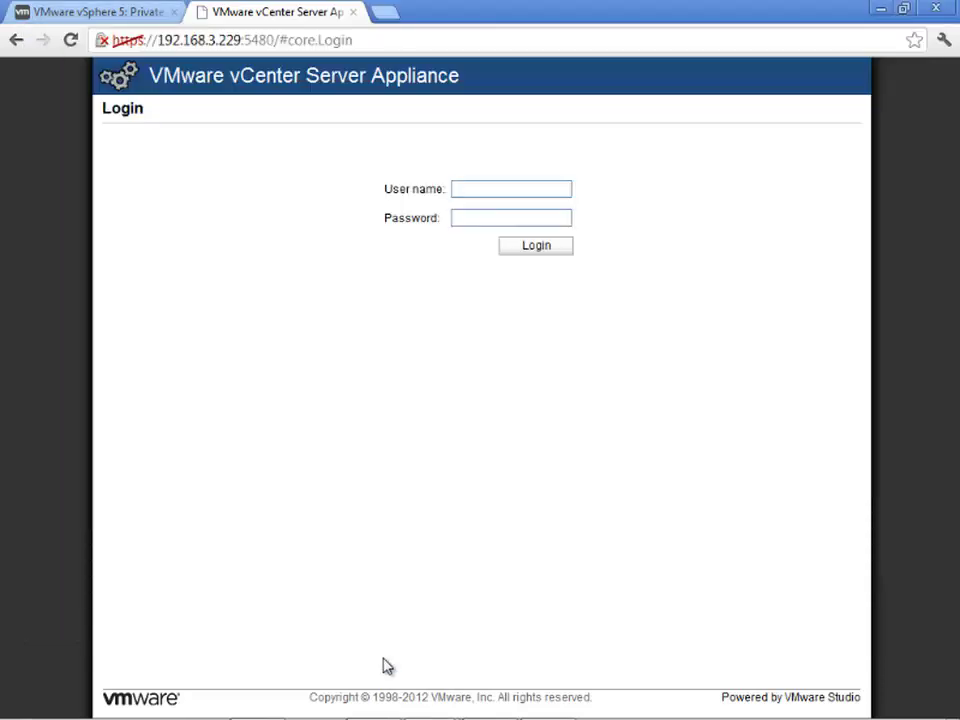
{"action": "left_click", "coordinate": [469, 189]}
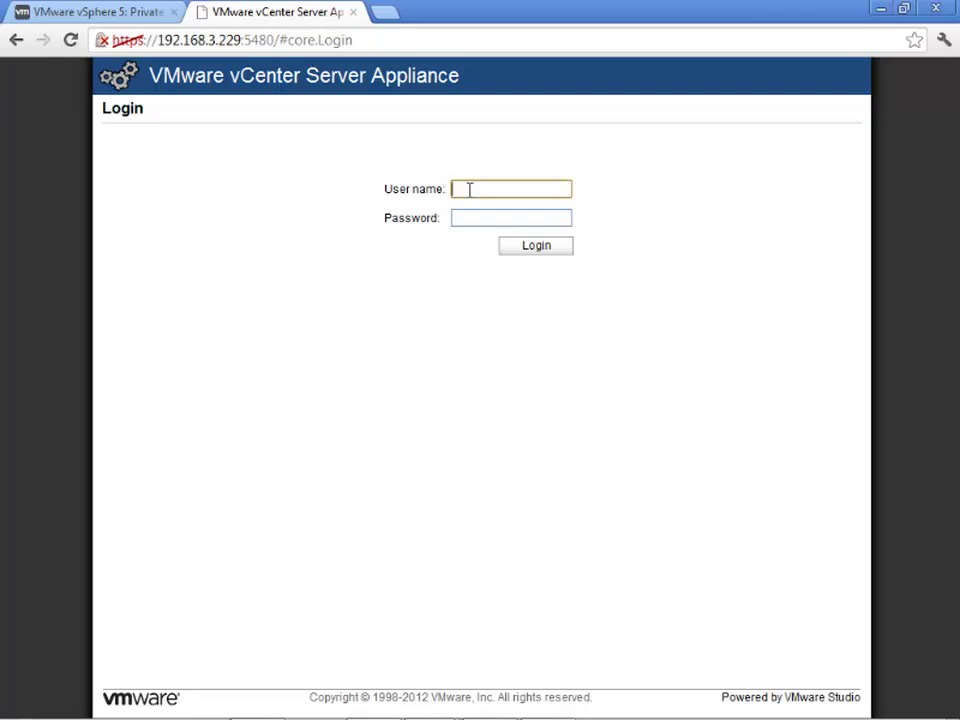
{"action": "type", "text": "root"}
{"action": "key", "text": "Tab"}
{"action": "type", "text": "vmware"}
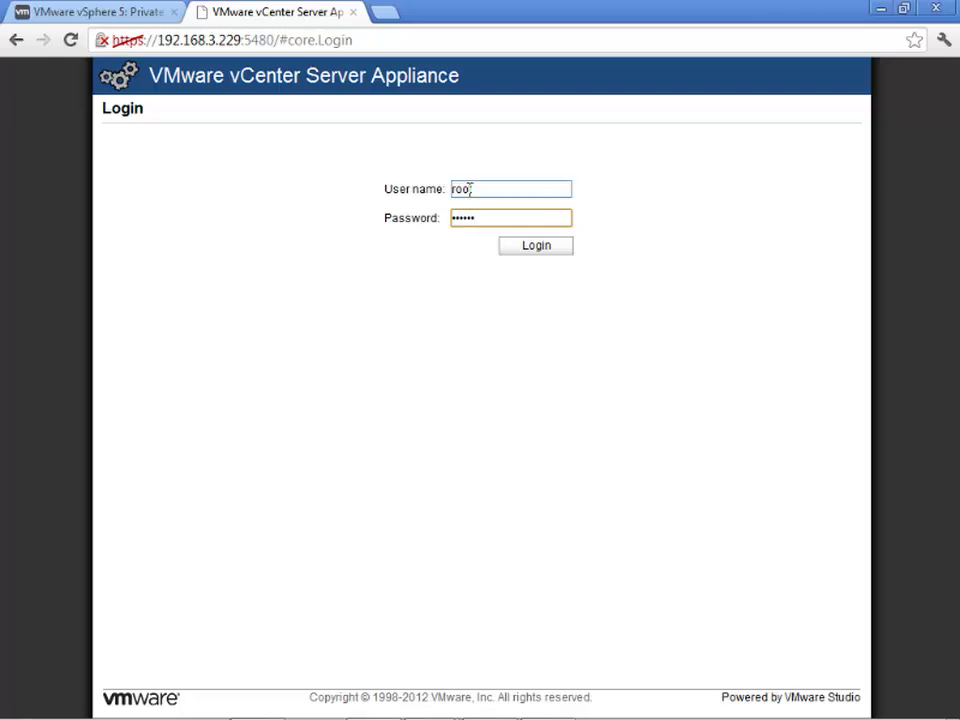
{"action": "key", "text": "Return"}
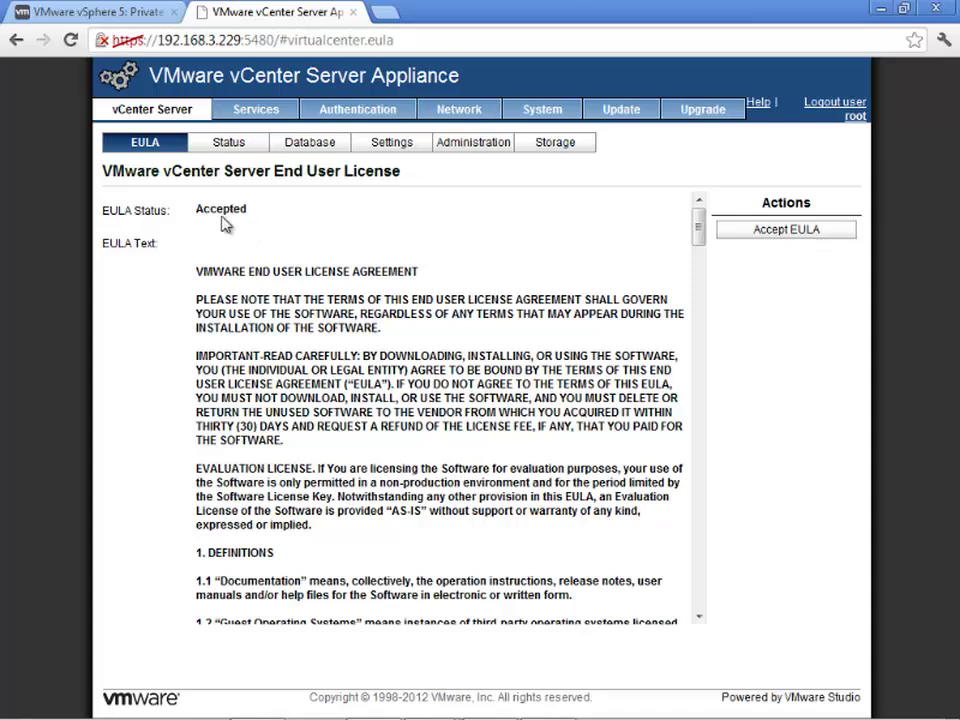
- Show the vCenter Server Status page to confirm the service is Running
{"action": "left_click", "coordinate": [228, 142]}
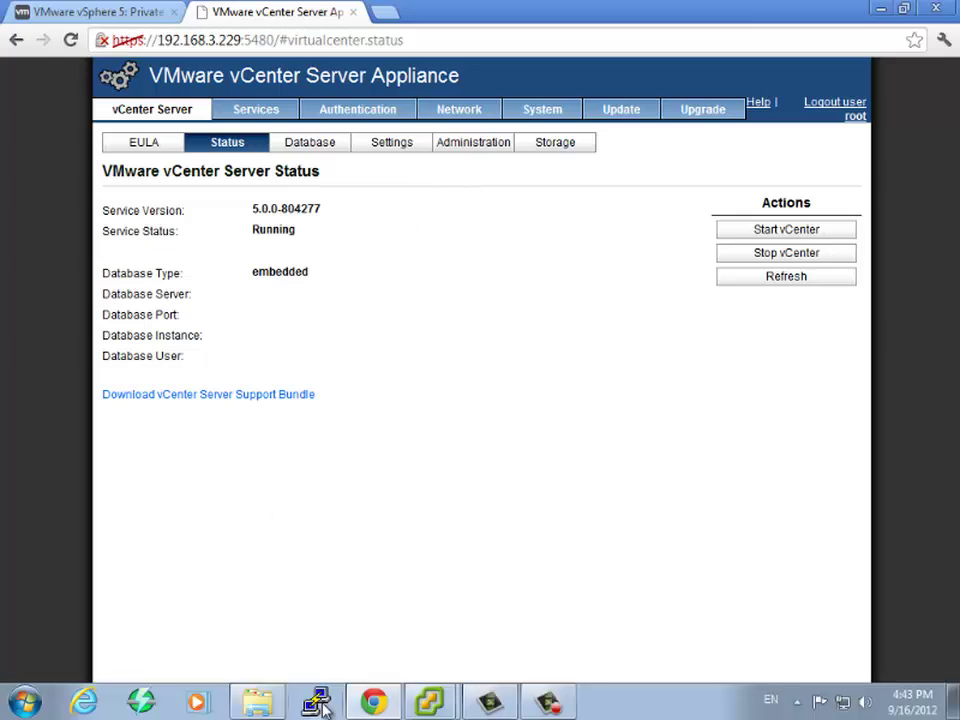
- Launch vSphere Client with server 192.168.3.229 and user name root
{"action": "right_click", "coordinate": [431, 703]}
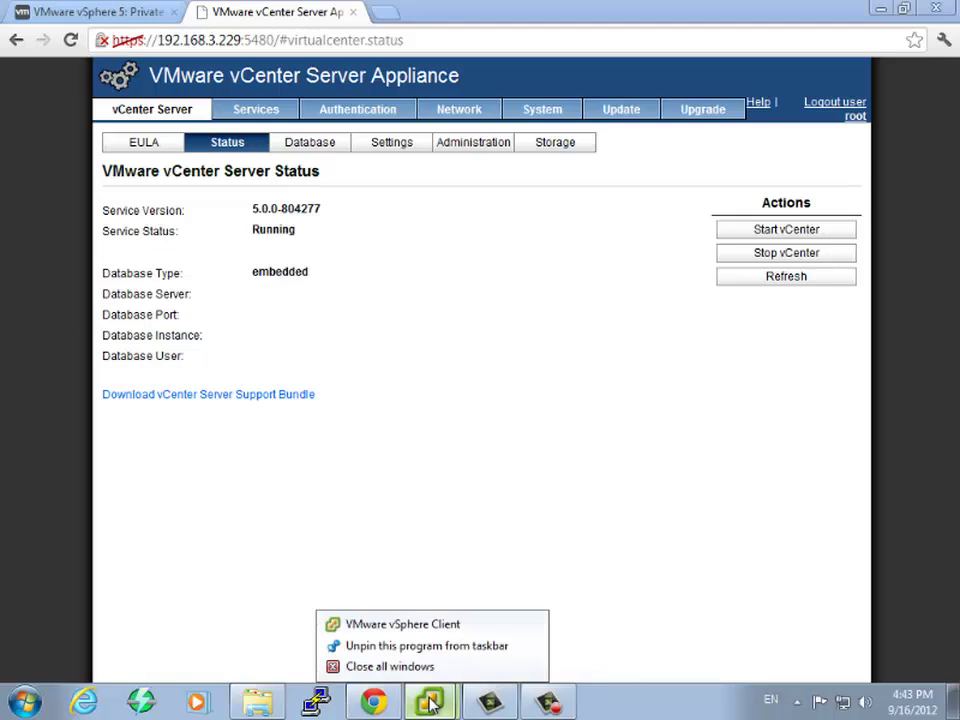
{"action": "left_click", "coordinate": [423, 630]}
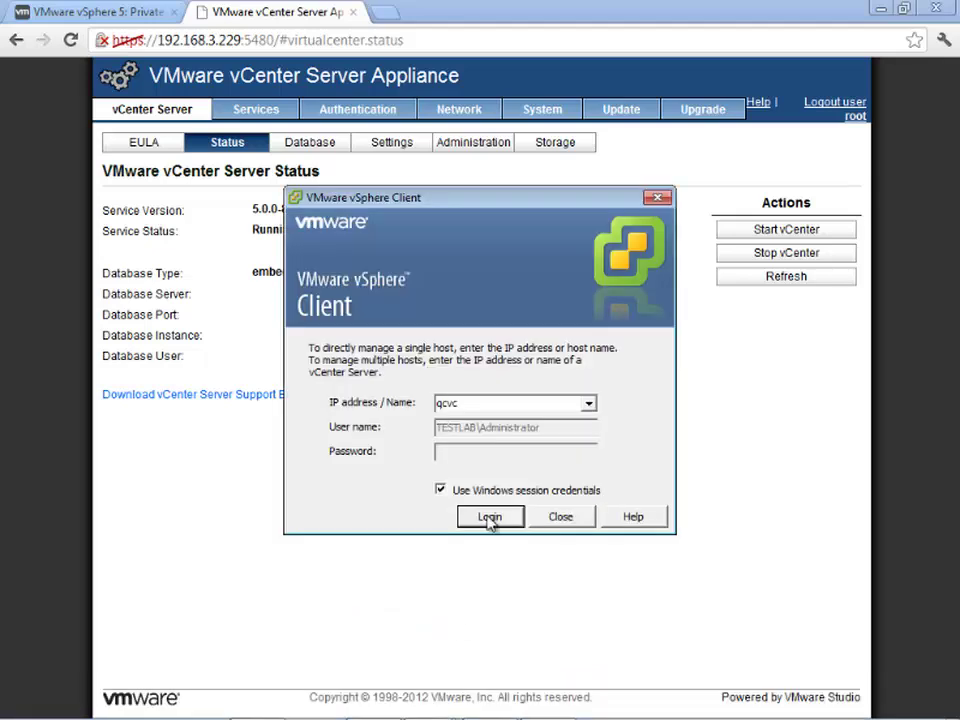
{"action": "double_click", "coordinate": [555, 403]}
{"action": "type", "text": "192.1"}
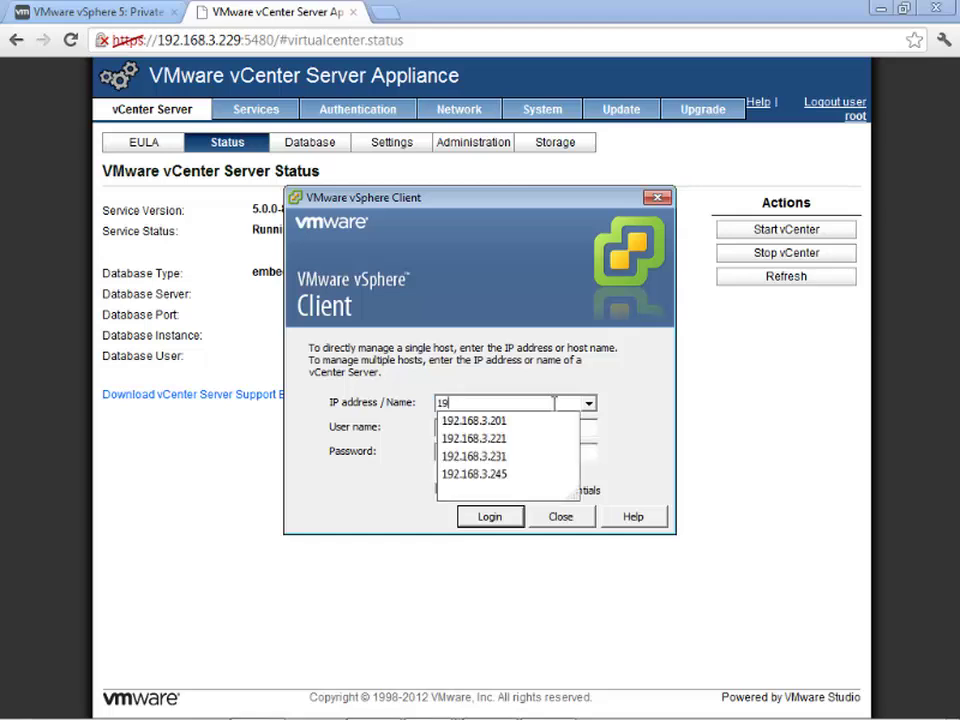
{"action": "key", "text": "Down"}
{"action": "key", "text": "Down"}
{"action": "key", "text": "BackSpace"}
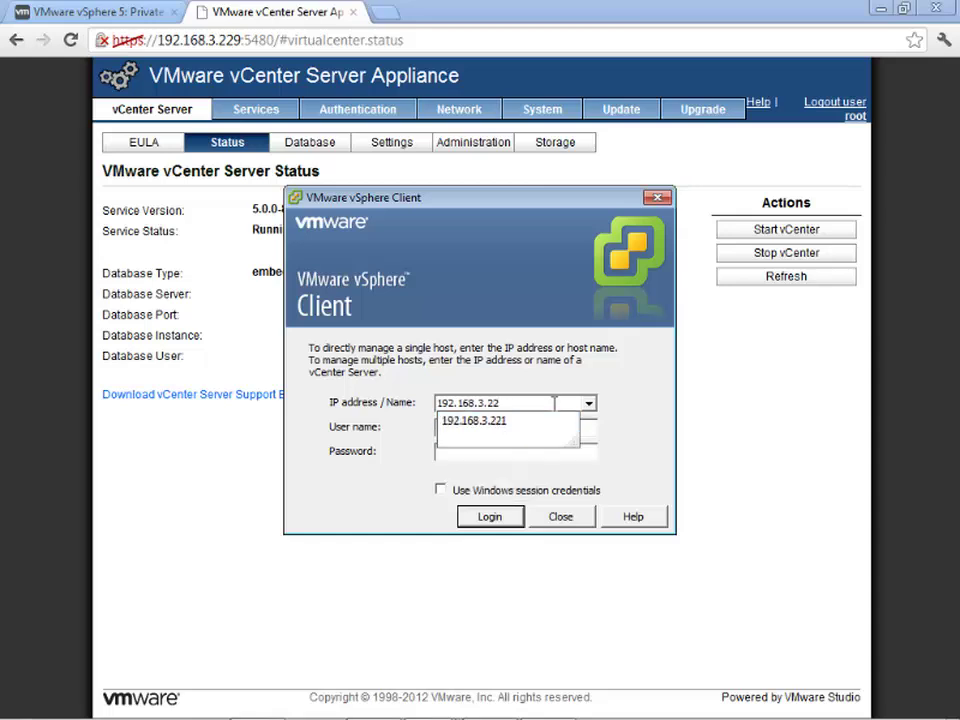
{"action": "type", "text": "9"}
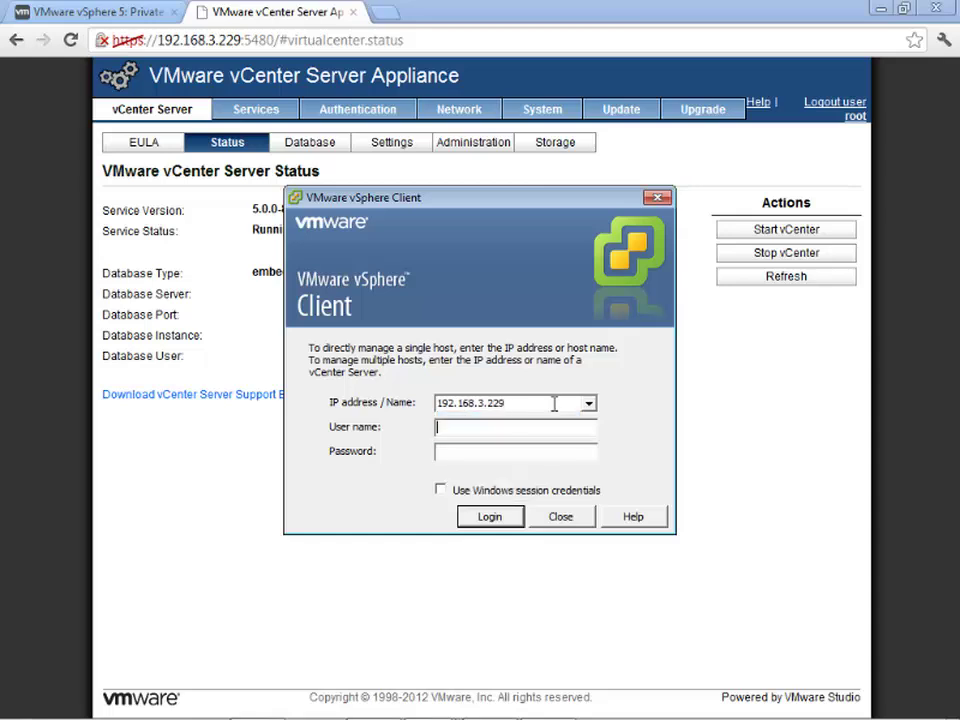
{"action": "type", "text": "root"}
{"action": "key", "text": "Tab"}
- Enter the password, log in, and permanently trust the appliance's SSL certificate
{"action": "type", "text": "vmware"}
{"action": "left_click", "coordinate": [489, 517]}
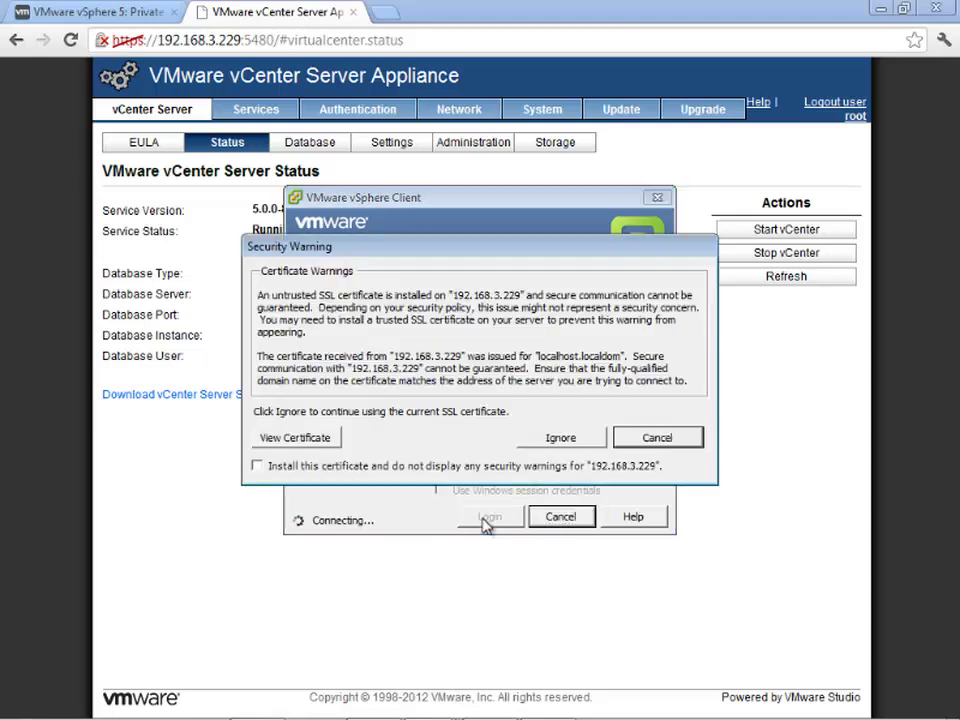
{"action": "left_click", "coordinate": [379, 466]}
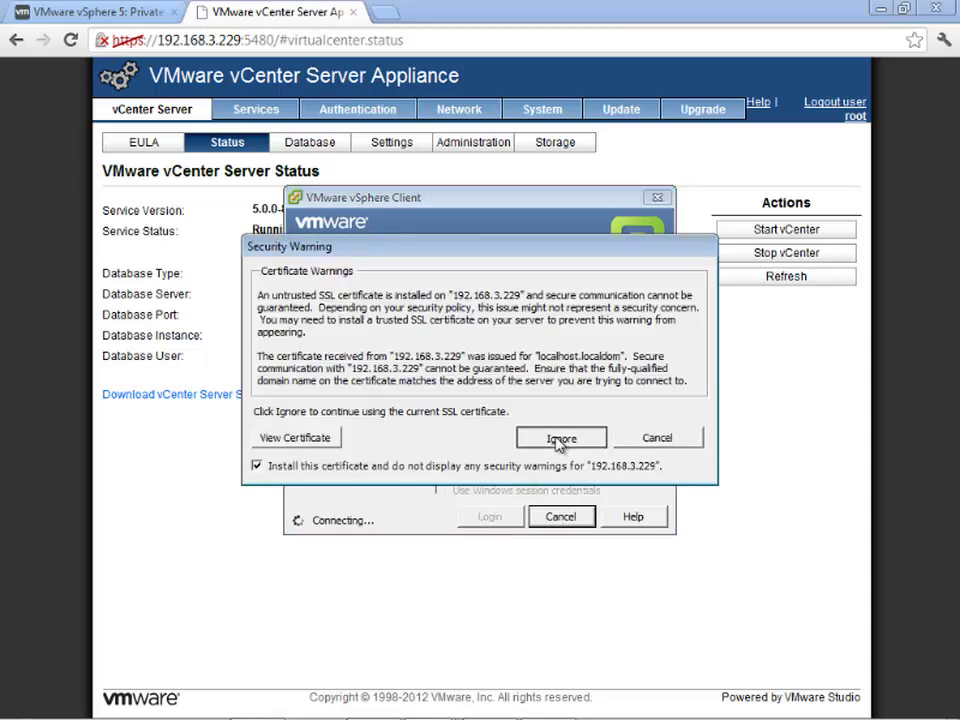
{"action": "left_click", "coordinate": [560, 438]}
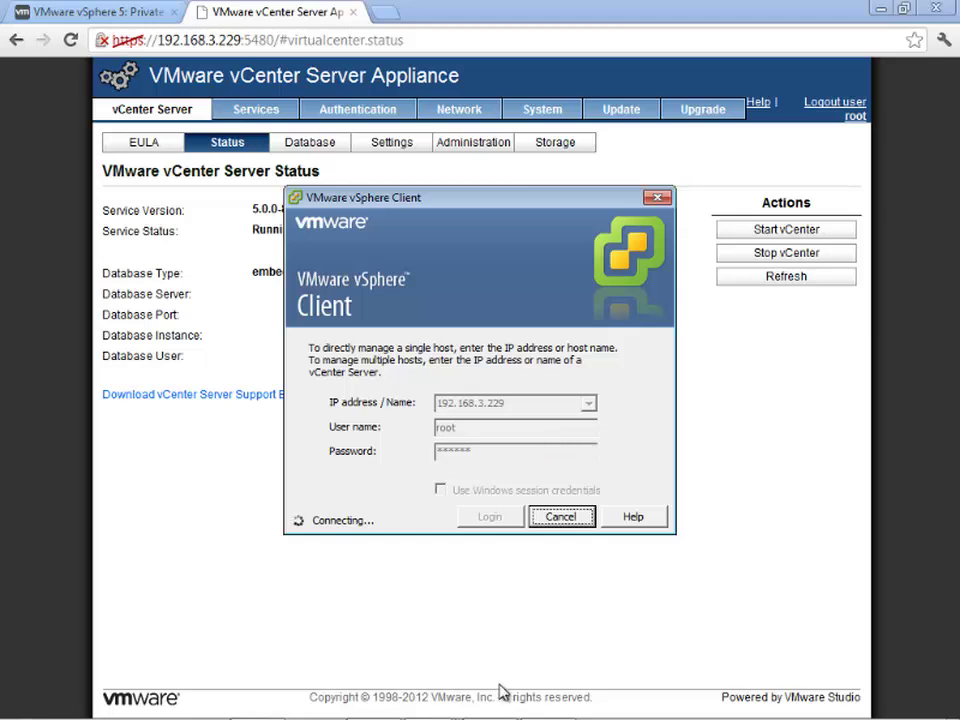
{"action": "mouse_move", "coordinate": [470, 712]}
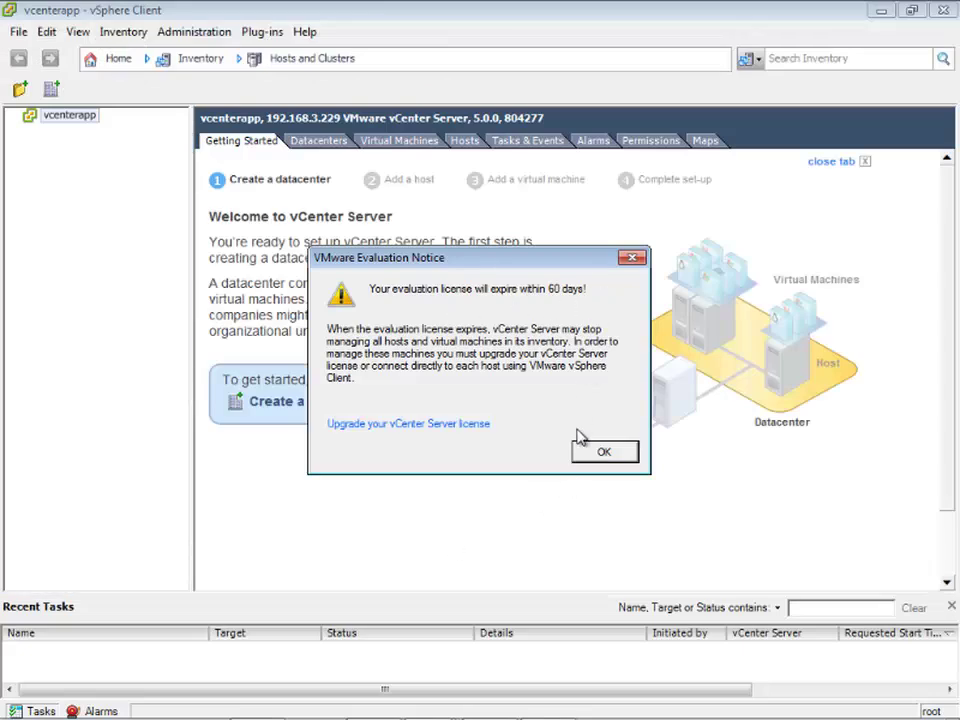
- Dismiss the evaluation notice, create datacenter Datacenter1 under vcenterapp, and select it
{"action": "left_click", "coordinate": [604, 454]}
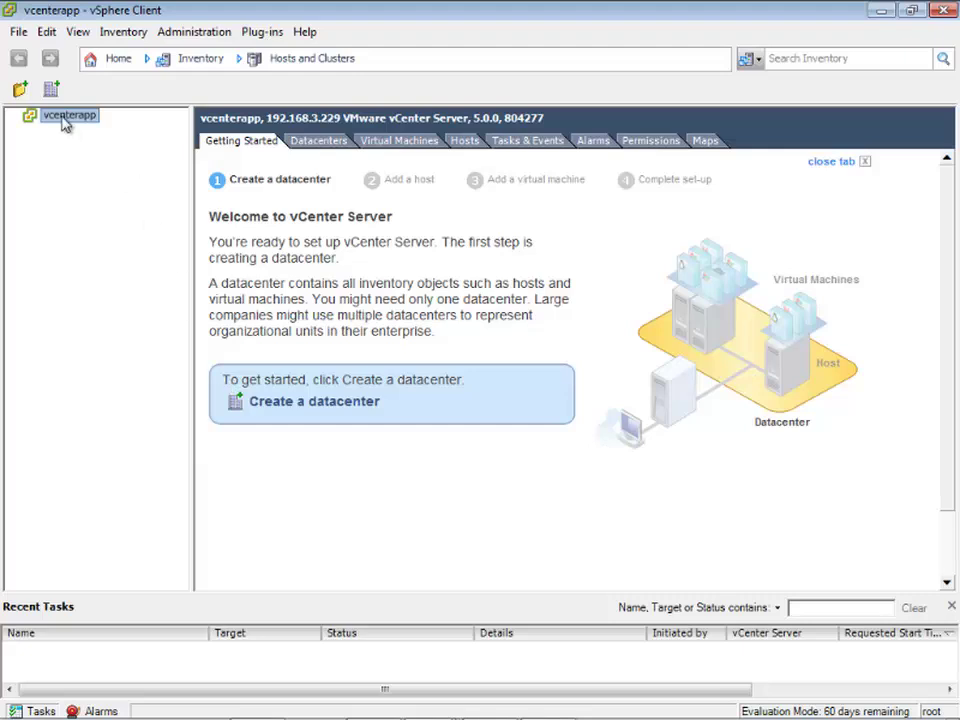
{"action": "left_click", "coordinate": [330, 404]}
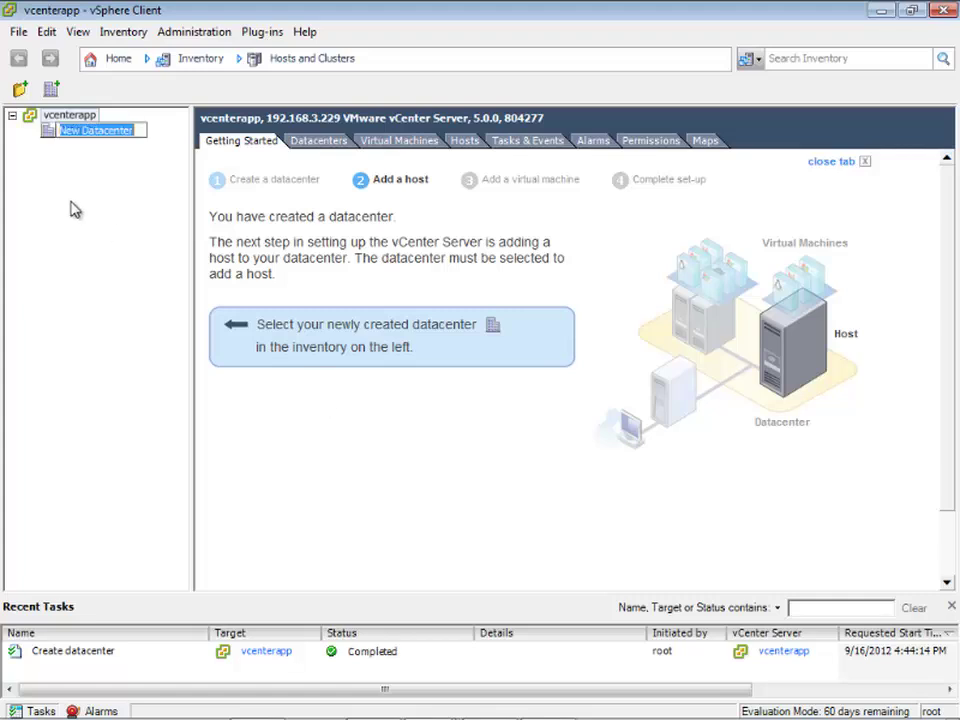
{"action": "key", "text": "BackSpace"}
{"action": "type", "text": "Dat"}
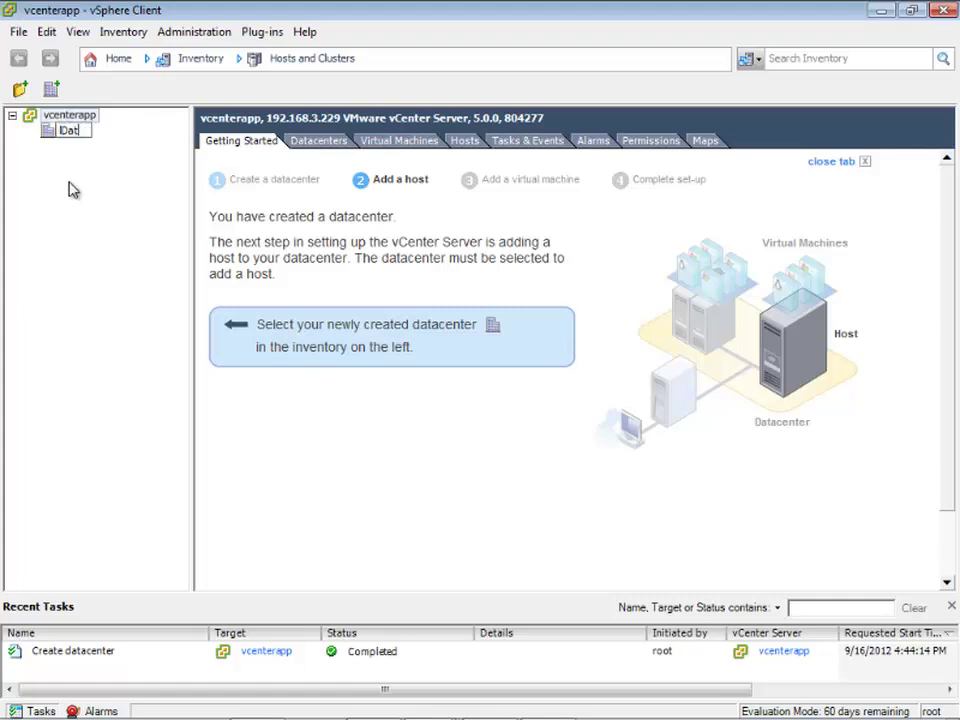
{"action": "key", "text": "BackSpace"}
{"action": "key", "text": "BackSpace"}
{"action": "key", "text": "BackSpace"}
{"action": "type", "text": "Datacenter1"}
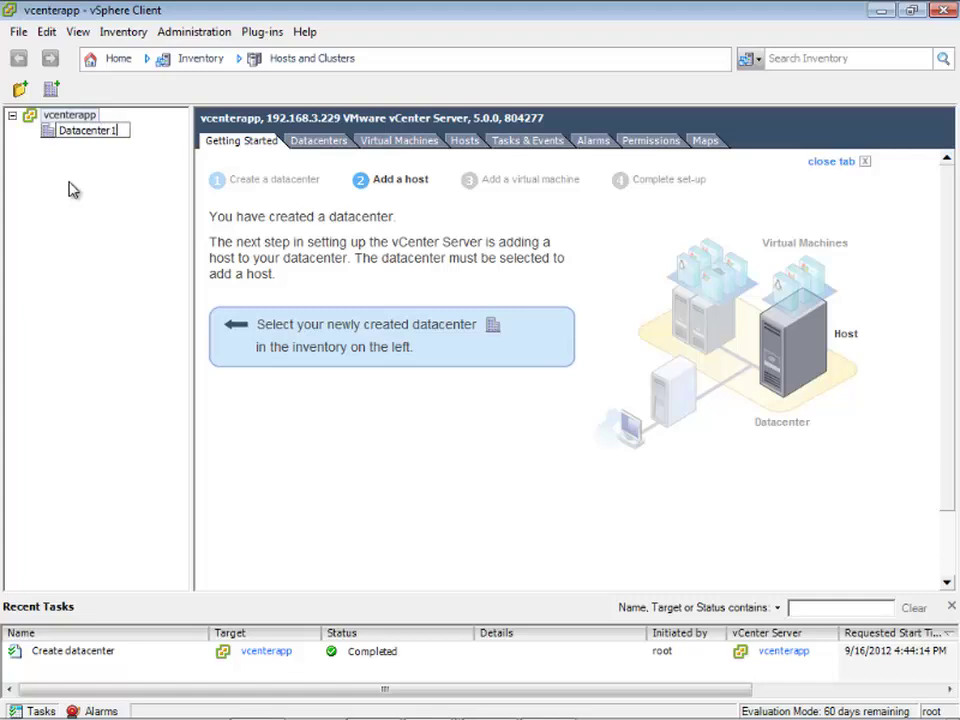
{"action": "key", "text": "Return"}
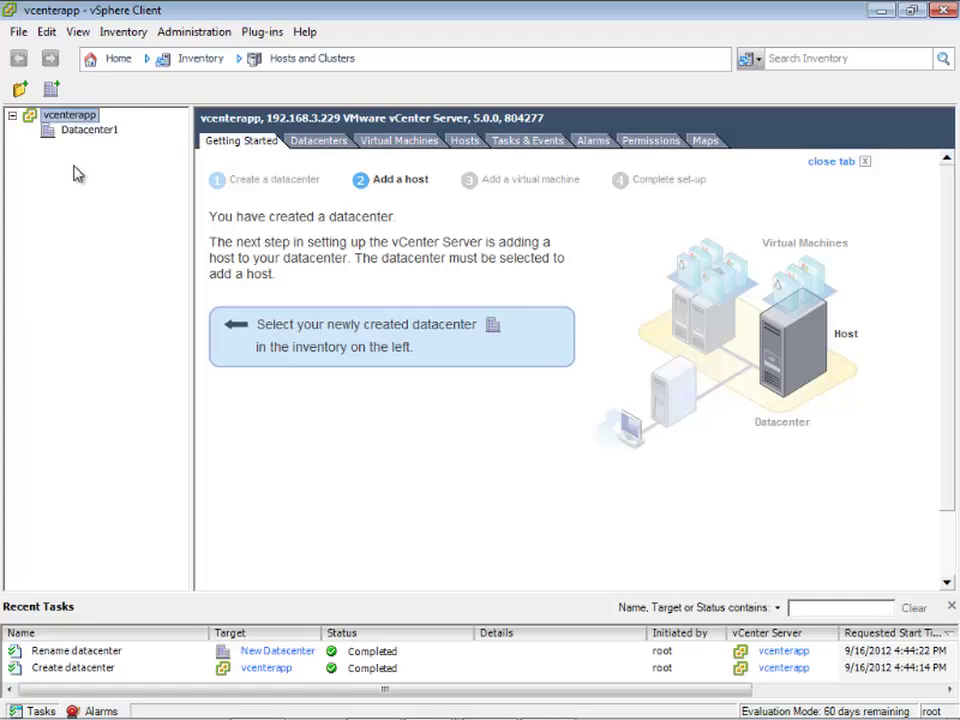
{"action": "left_click", "coordinate": [68, 130]}
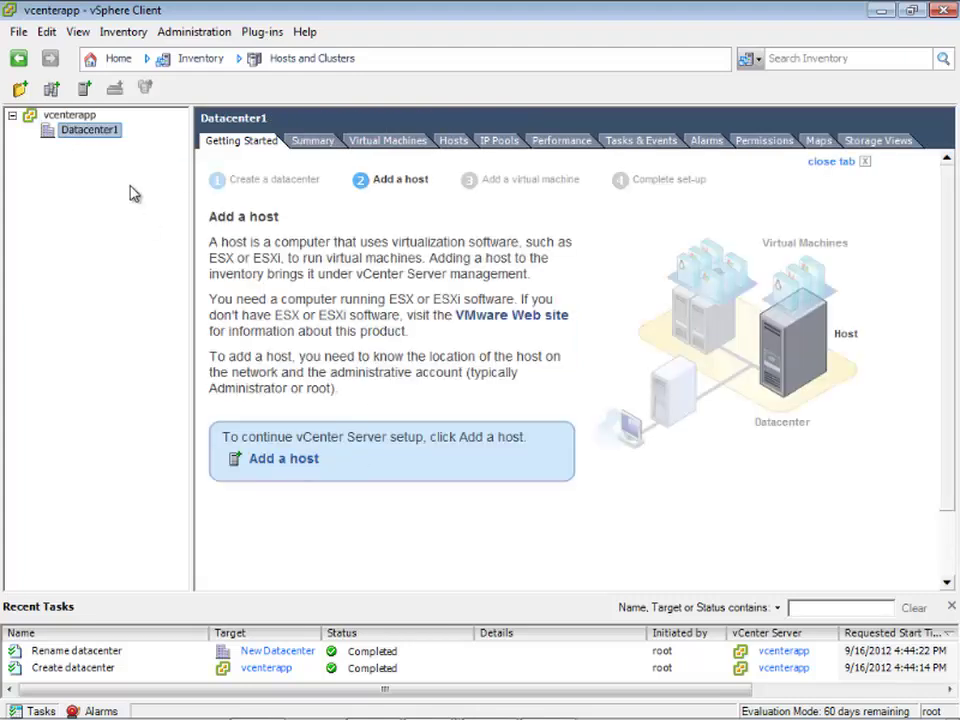
- Add a New Folder under Datacenter1
{"action": "right_click", "coordinate": [92, 138]}
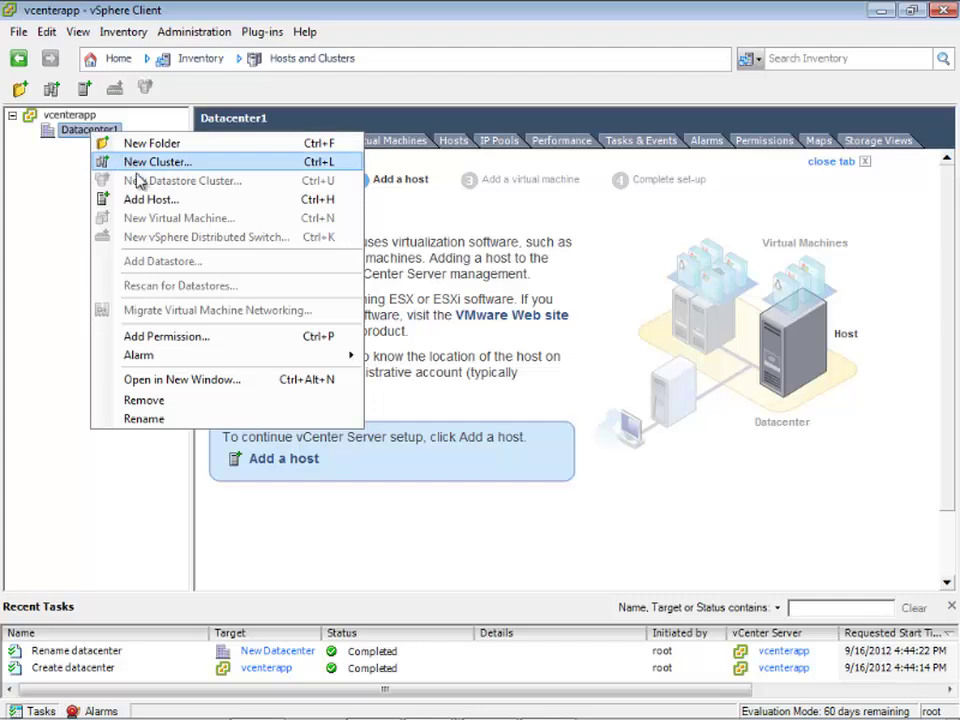
{"action": "left_click", "coordinate": [146, 145]}
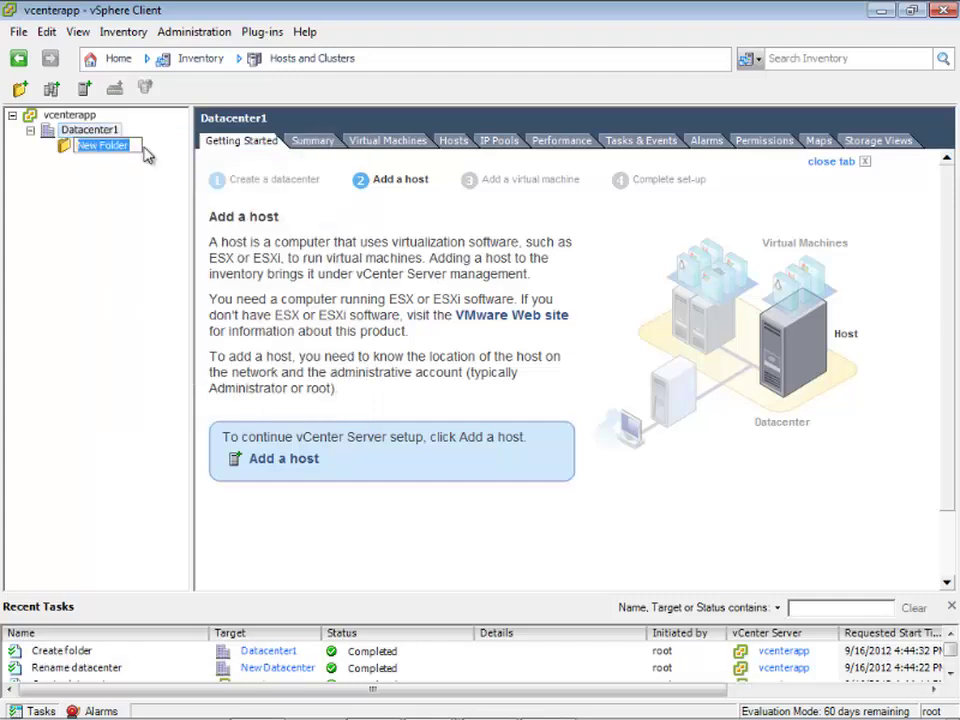
{"action": "left_click", "coordinate": [146, 153]}
- Create a cluster named Cluster in New Folder with EVC disabled and default swapfile location
{"action": "right_click", "coordinate": [104, 147]}
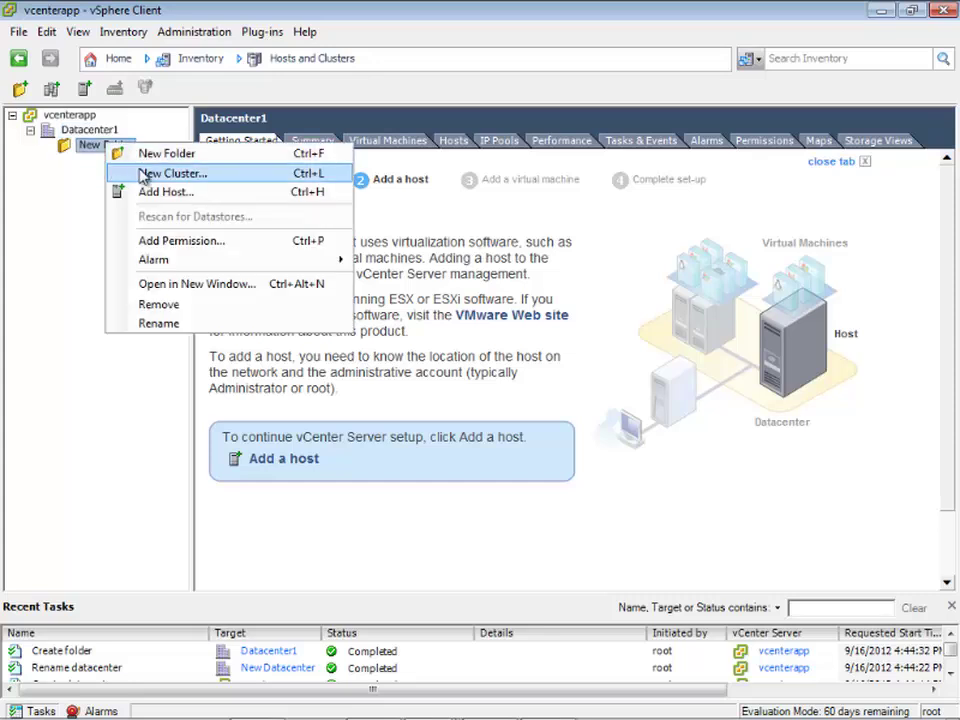
{"action": "left_click", "coordinate": [143, 175]}
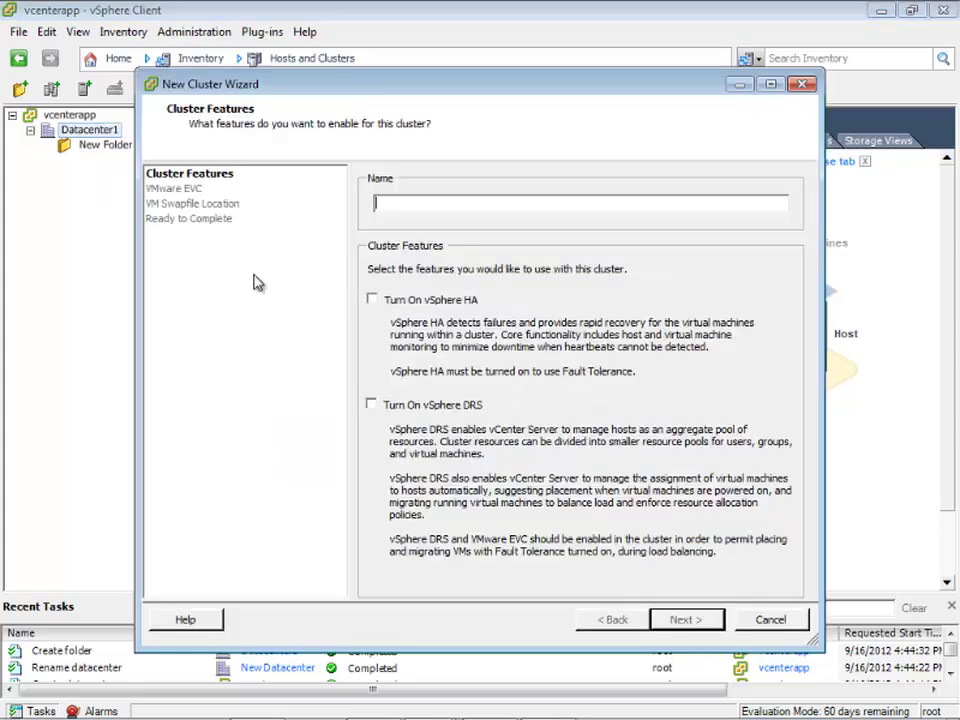
{"action": "type", "text": "Cluster"}
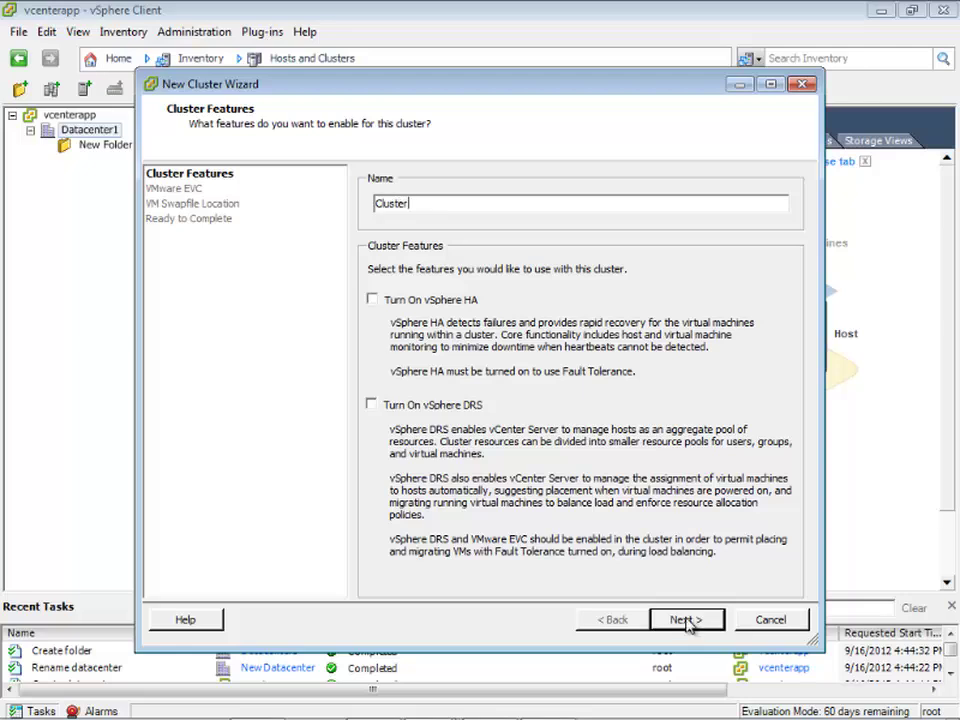
{"action": "left_click", "coordinate": [687, 621]}
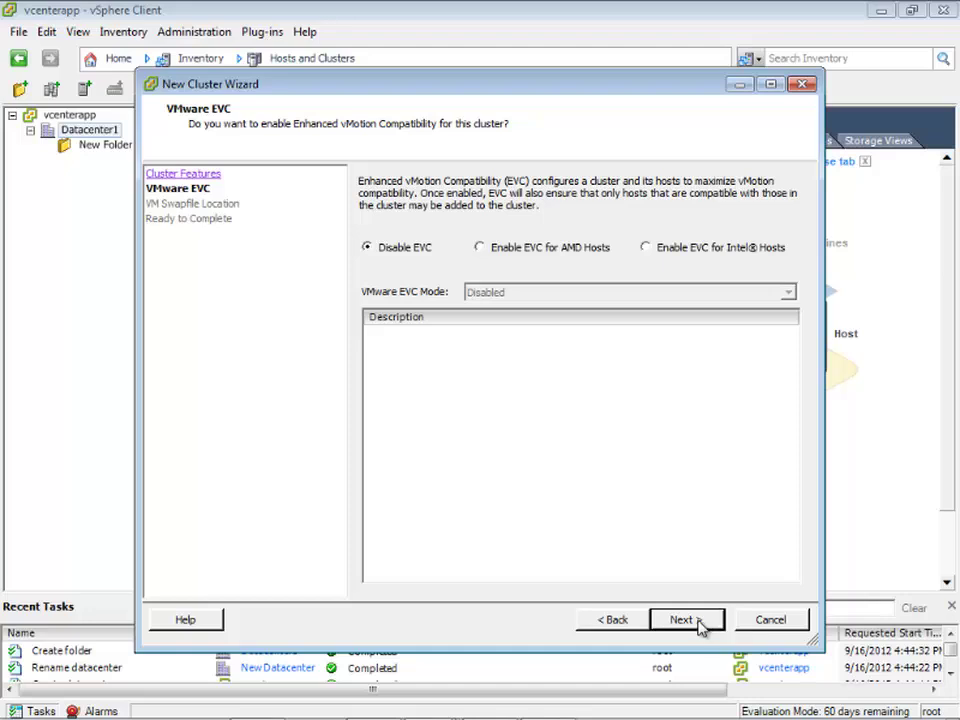
{"action": "left_click", "coordinate": [699, 621]}
{"action": "left_click", "coordinate": [699, 621]}
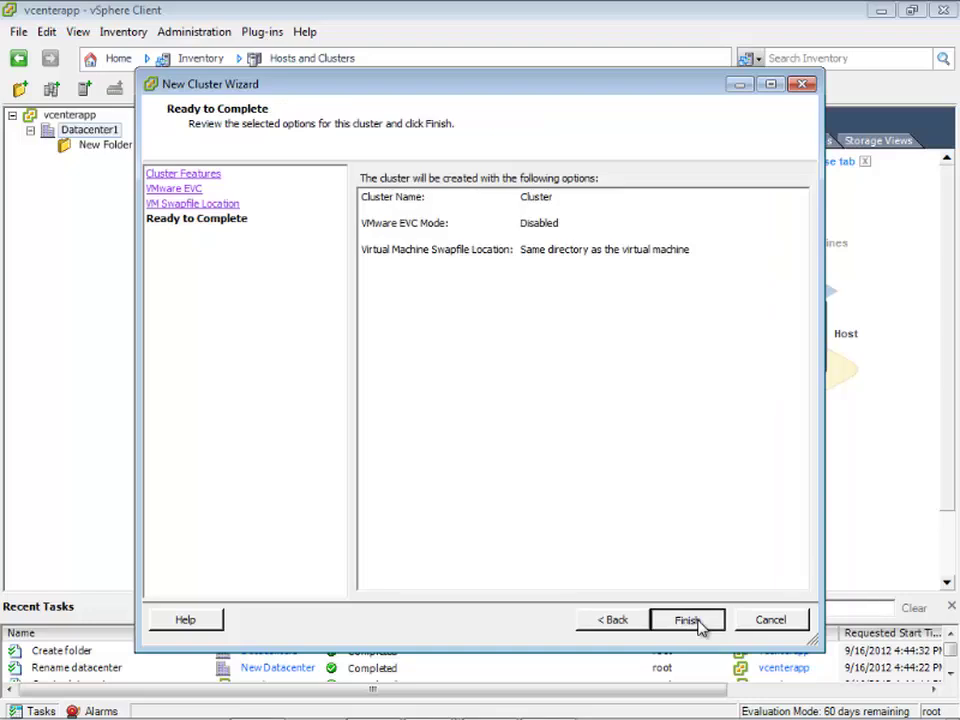
{"action": "left_click", "coordinate": [699, 621]}
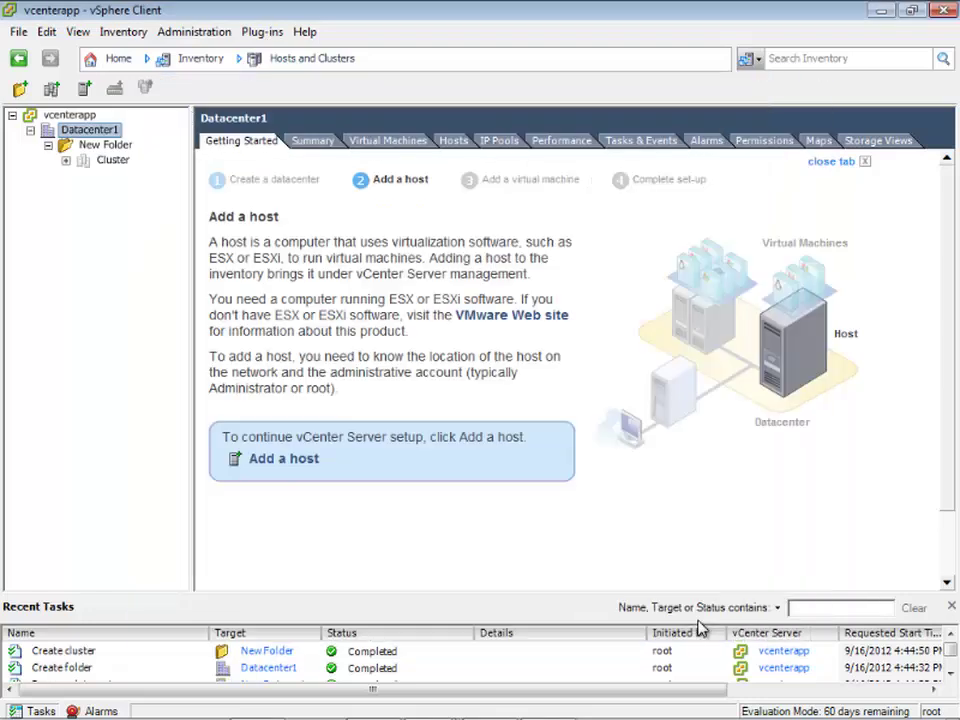
- Select Cluster, then vcenterapp, and view the permissions listing root as Administrator
{"action": "left_click", "coordinate": [110, 161]}
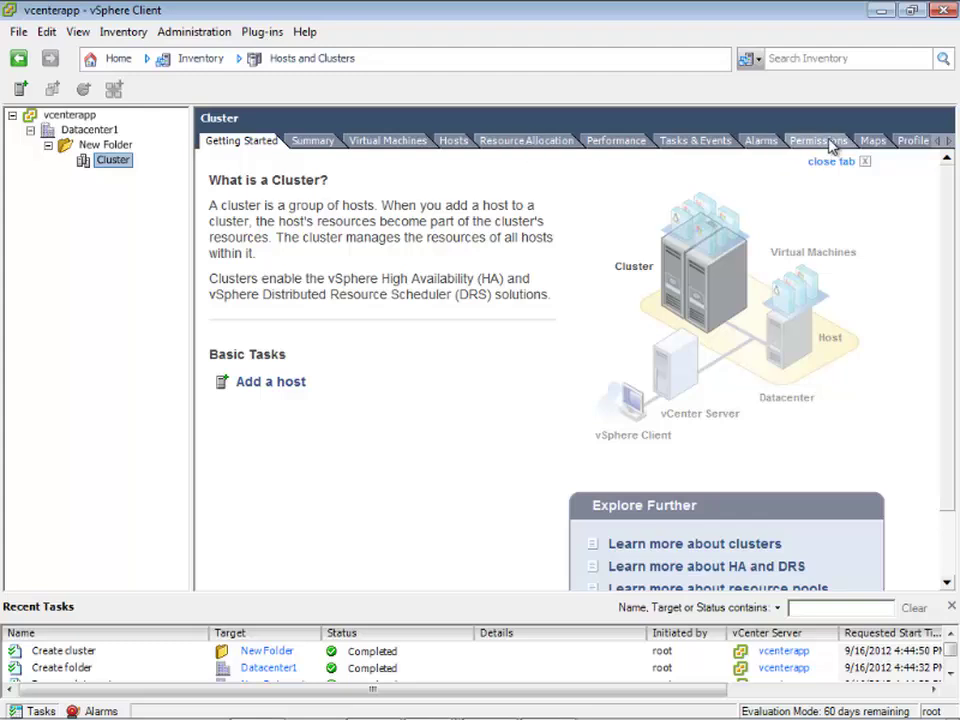
{"action": "left_click", "coordinate": [72, 117]}
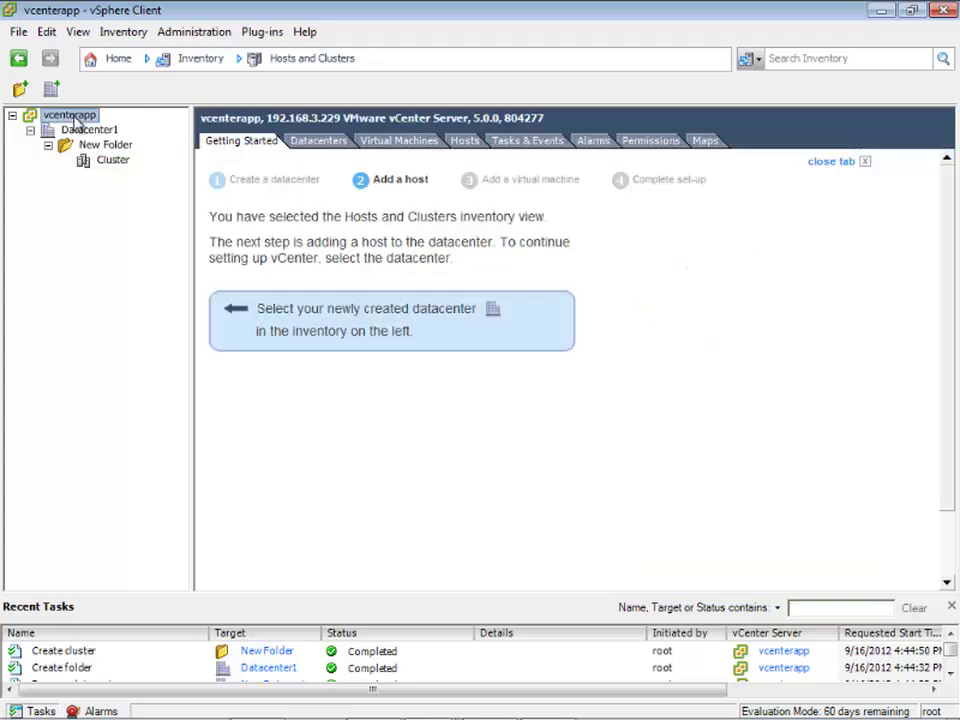
{"action": "left_click", "coordinate": [649, 141]}
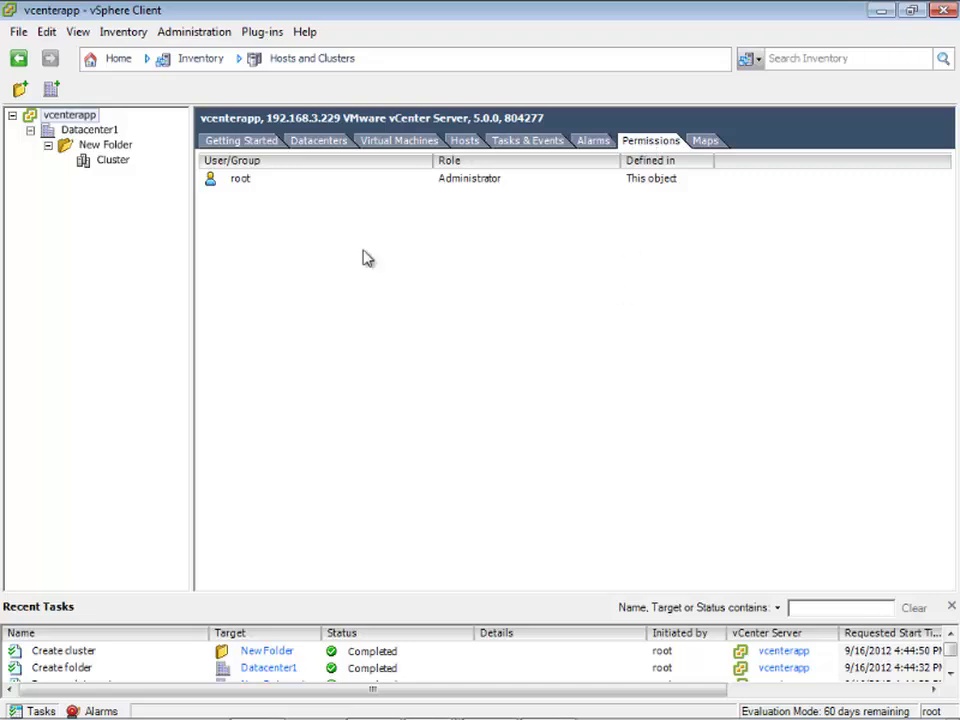
- Grant TESTLAB\Administrator the Administrator role on vcenterapp and review the new entry
{"action": "right_click", "coordinate": [250, 234]}
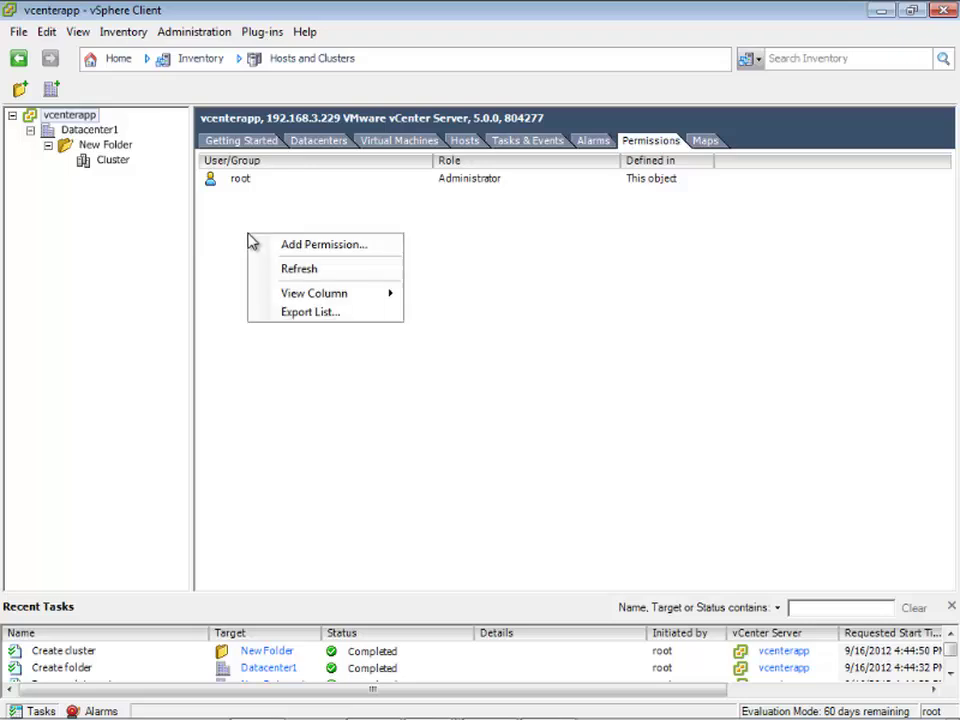
{"action": "left_click", "coordinate": [312, 250]}
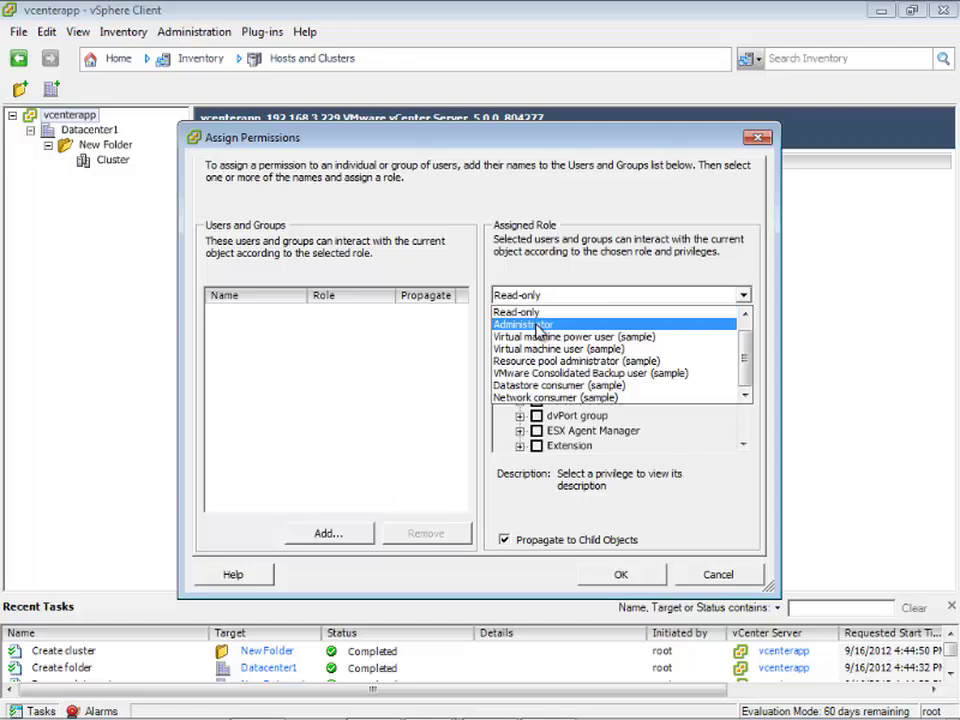
{"action": "left_click", "coordinate": [523, 324]}
{"action": "left_click", "coordinate": [340, 535]}
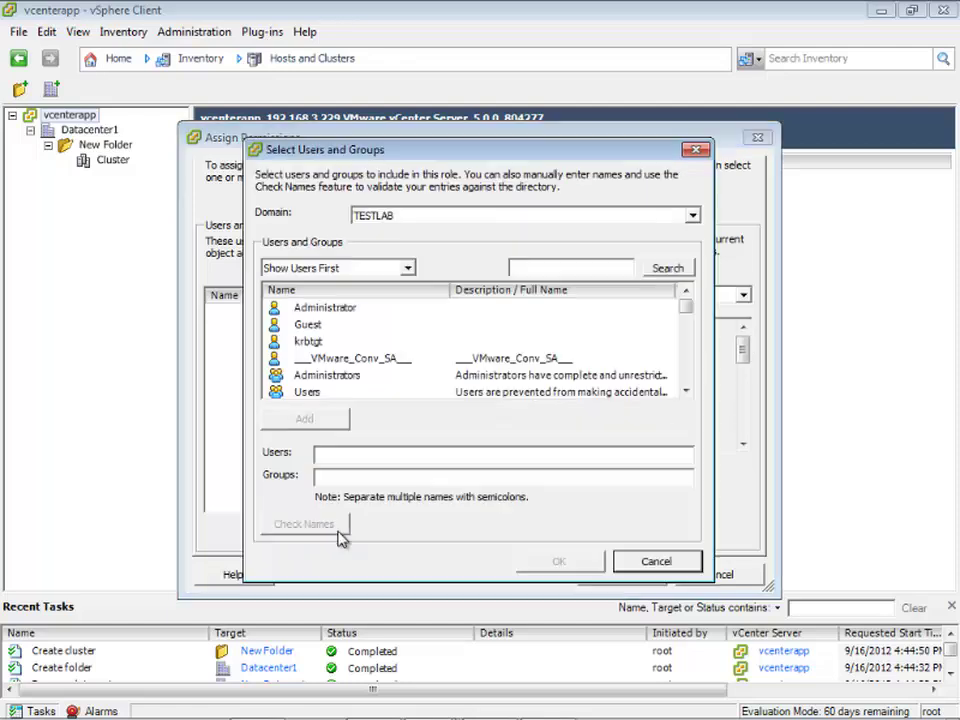
{"action": "left_click", "coordinate": [322, 310]}
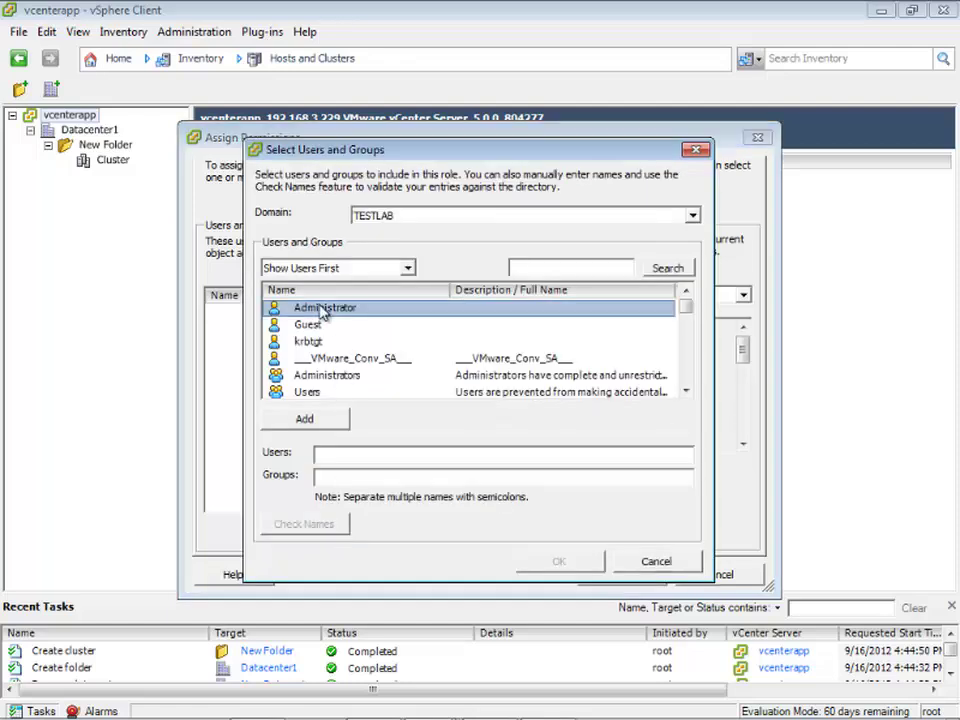
{"action": "left_click", "coordinate": [398, 216]}
{"action": "left_click", "coordinate": [400, 222]}
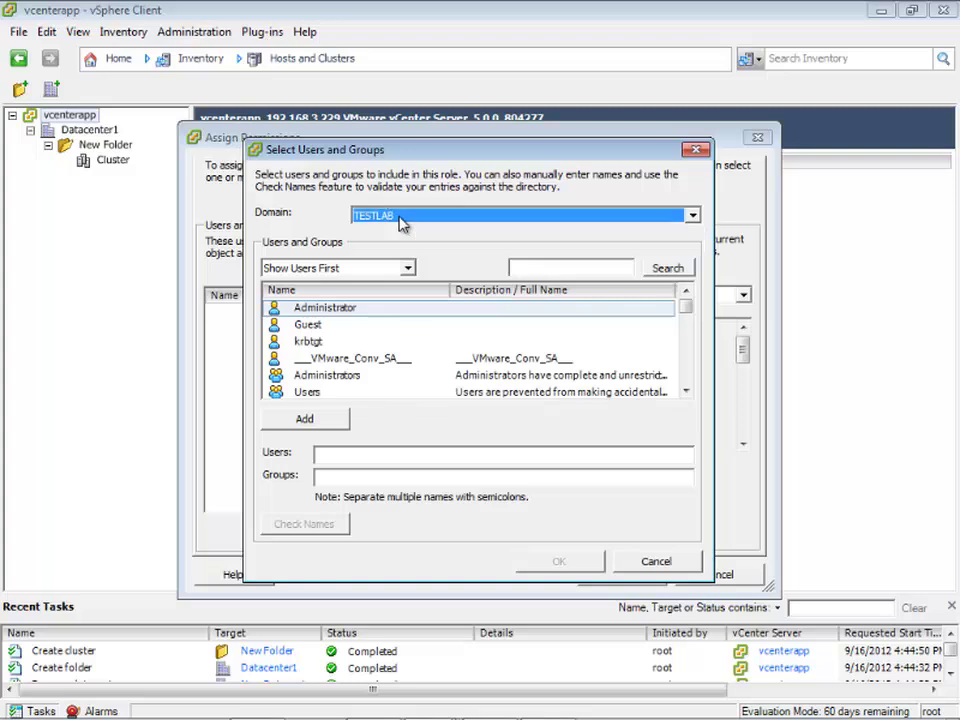
{"action": "left_click", "coordinate": [330, 418]}
{"action": "left_click", "coordinate": [555, 565]}
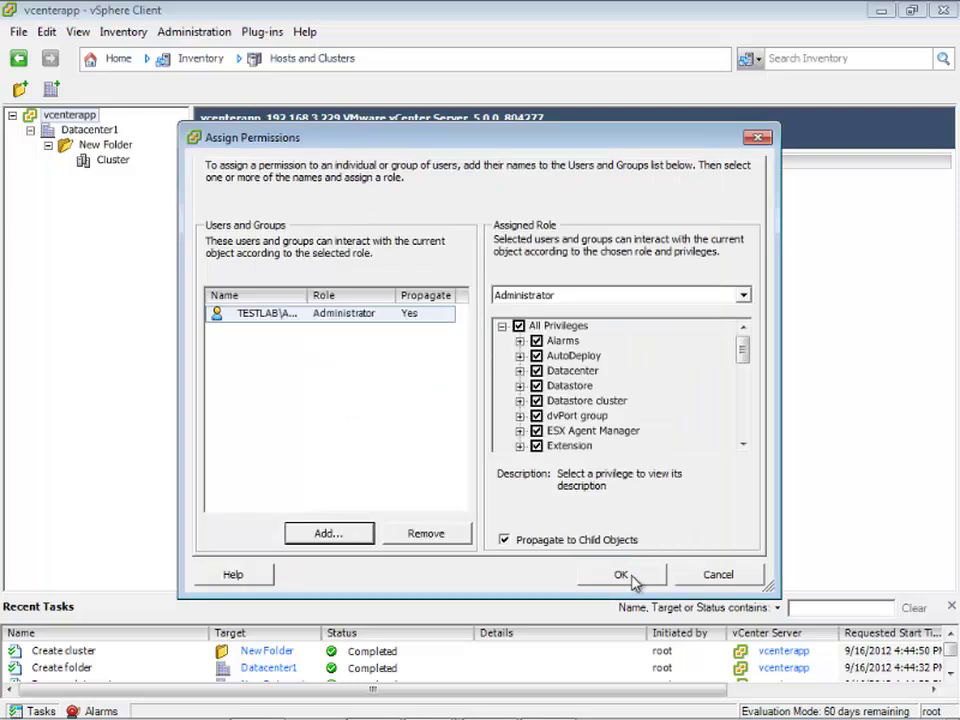
{"action": "left_click", "coordinate": [621, 575]}
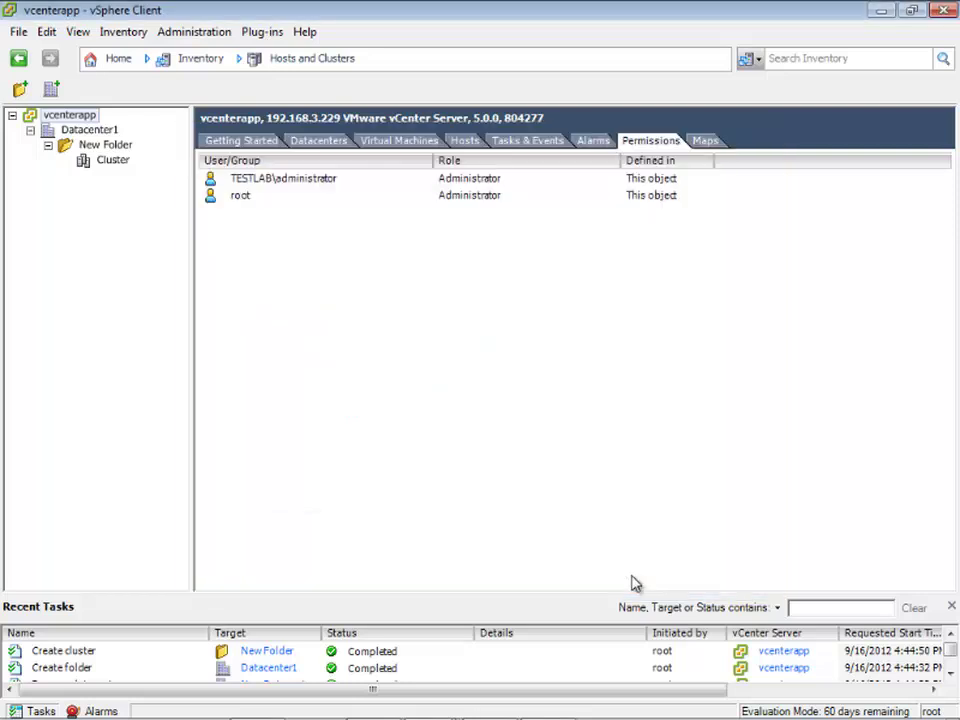
{"action": "left_click", "coordinate": [301, 187]}
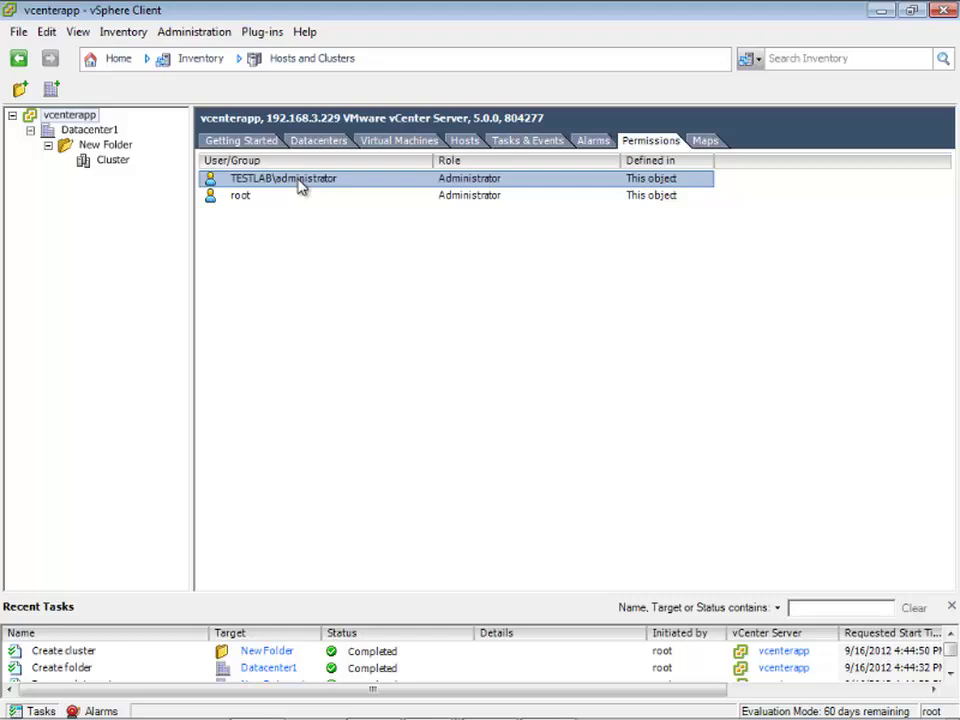
{"action": "left_click", "coordinate": [305, 335]}
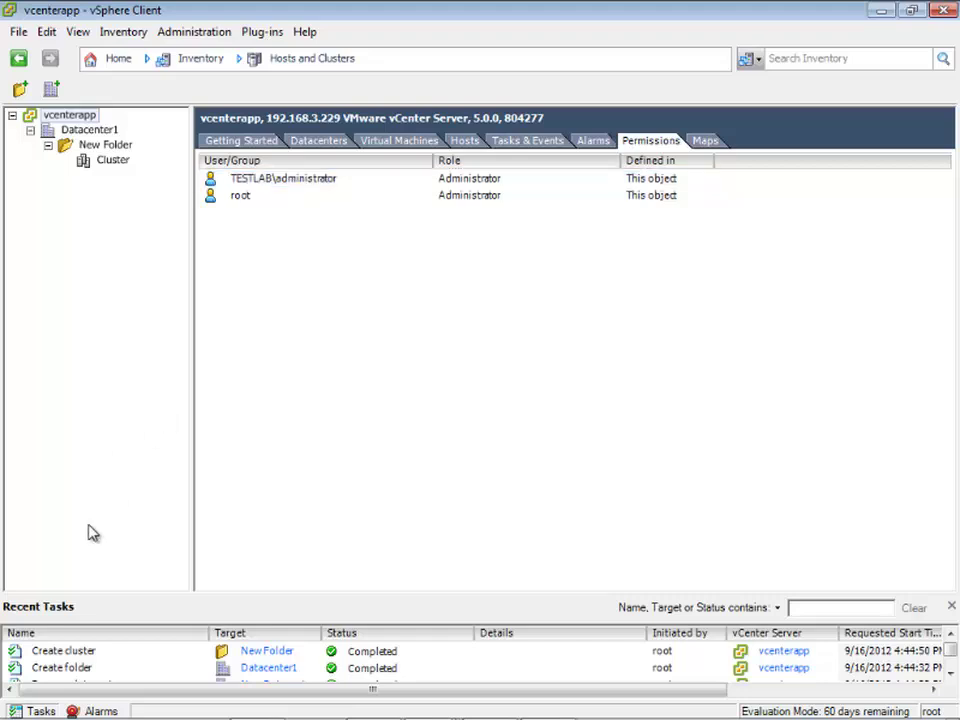
- Restart vSphere Client, attempt a Windows-credentials login, and dismiss the connection error
{"action": "left_click", "coordinate": [944, 12]}
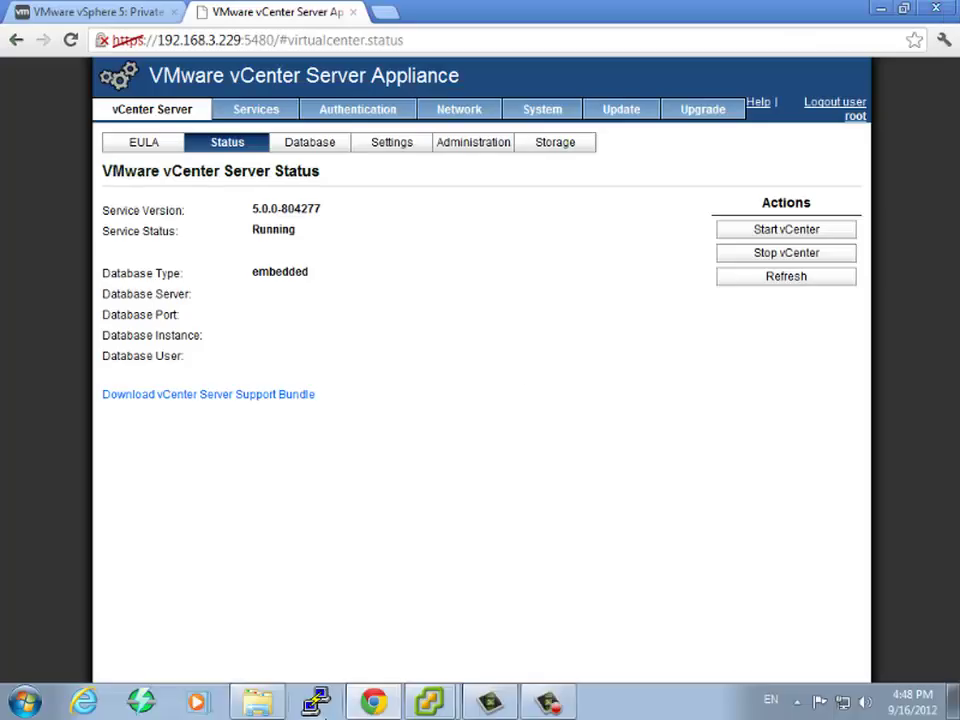
{"action": "left_click", "coordinate": [430, 702]}
{"action": "right_click", "coordinate": [430, 702]}
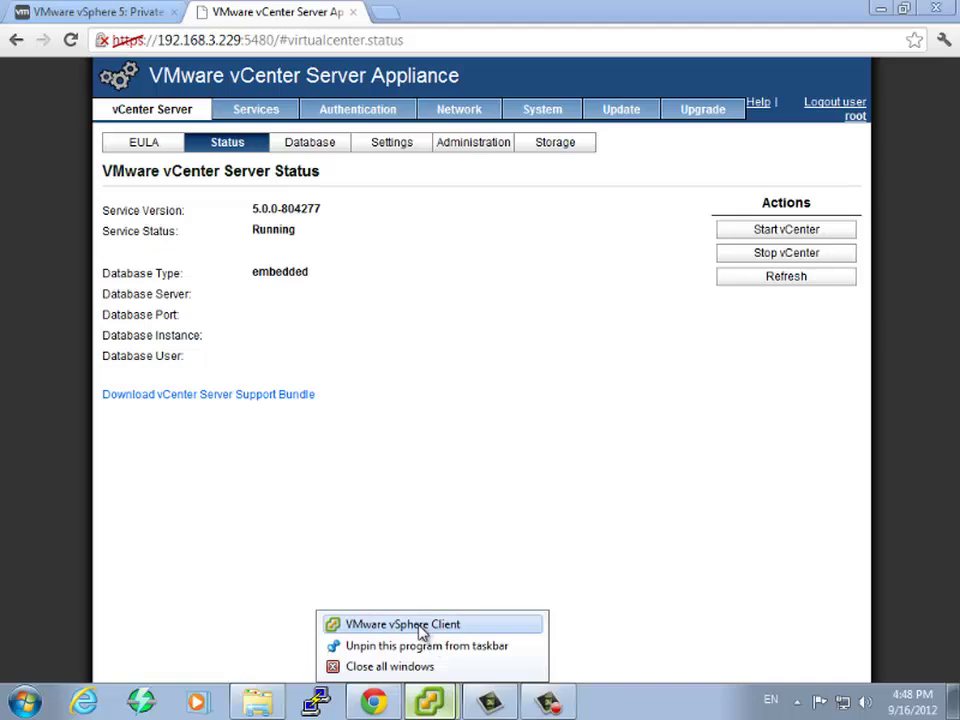
{"action": "left_click", "coordinate": [424, 628]}
{"action": "left_click", "coordinate": [460, 493]}
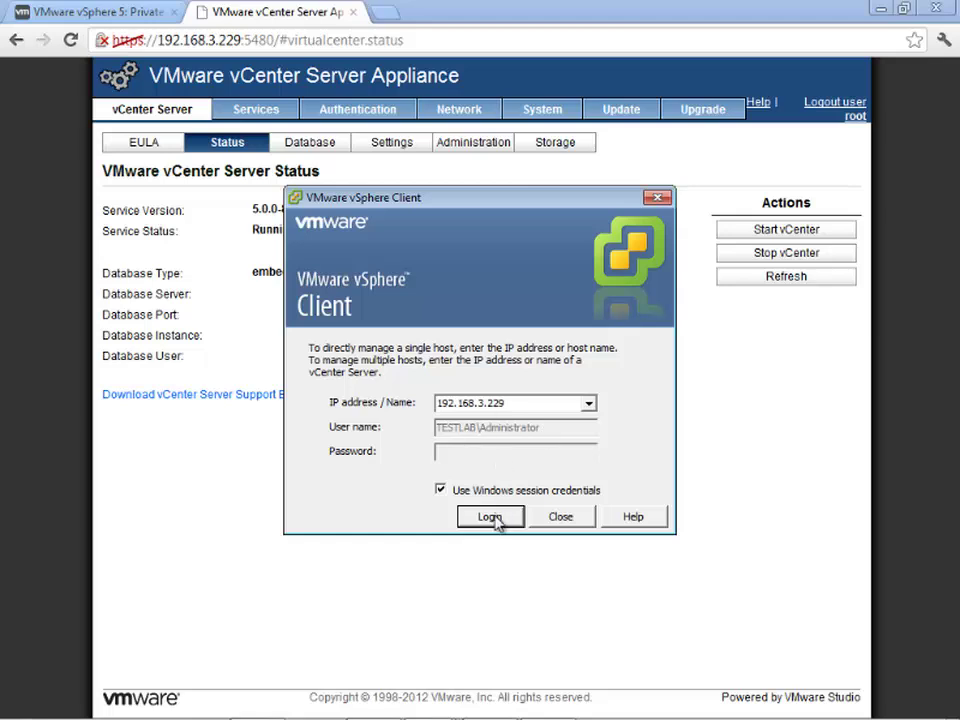
{"action": "left_click", "coordinate": [494, 518]}
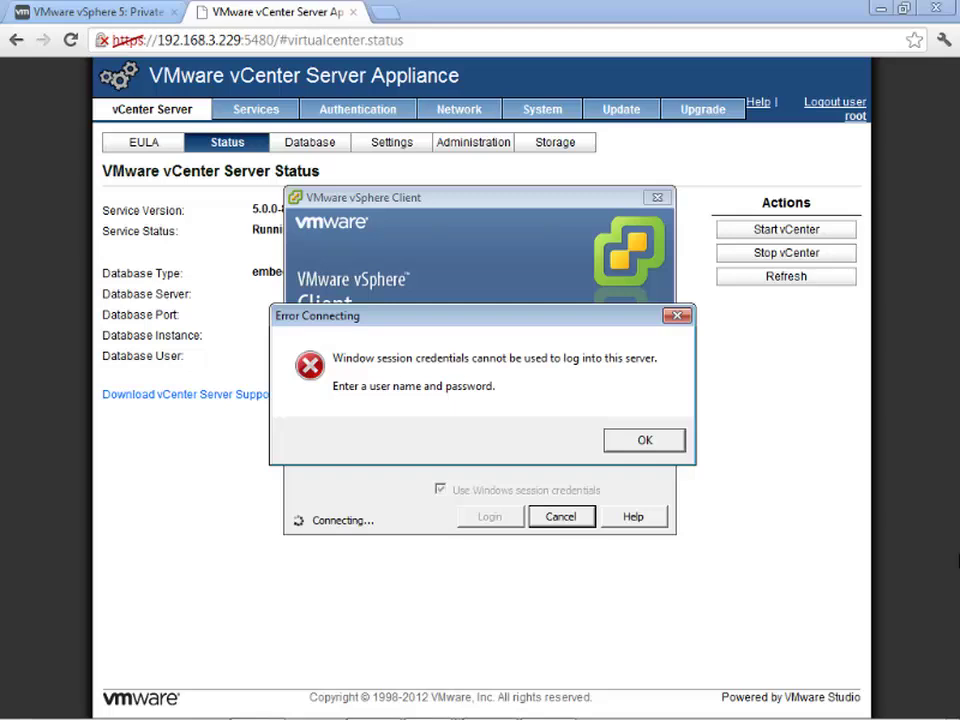
{"action": "left_click", "coordinate": [639, 443]}
- Log in as the domain user Administrator with its password
{"action": "left_click", "coordinate": [514, 430]}
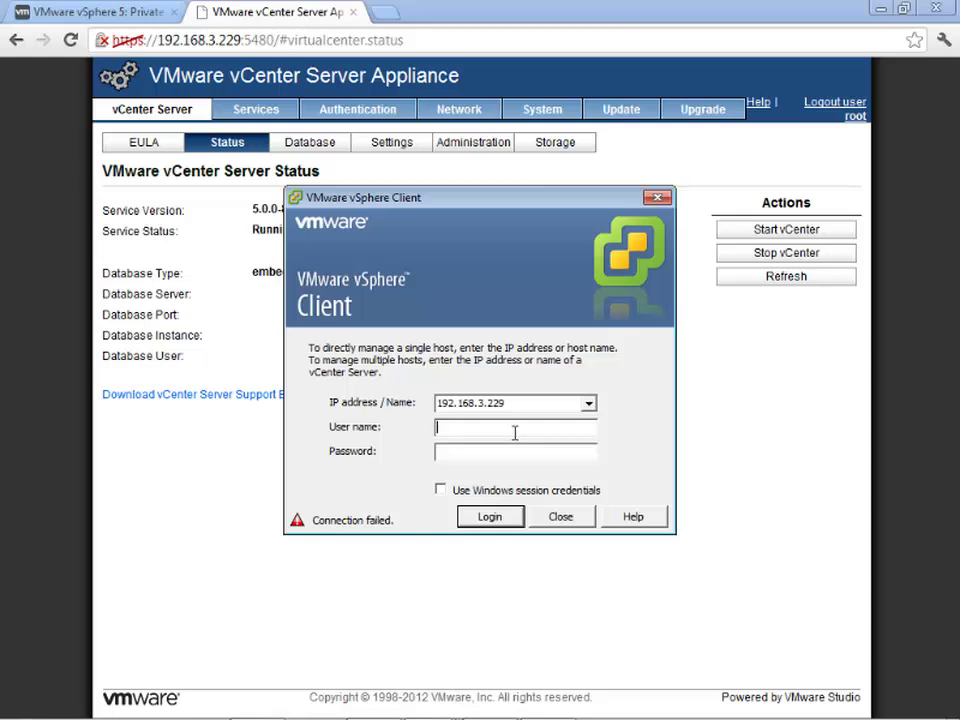
{"action": "type", "text": "Administrator"}
{"action": "key", "text": "Tab"}
{"action": "type", "text": "*****"}
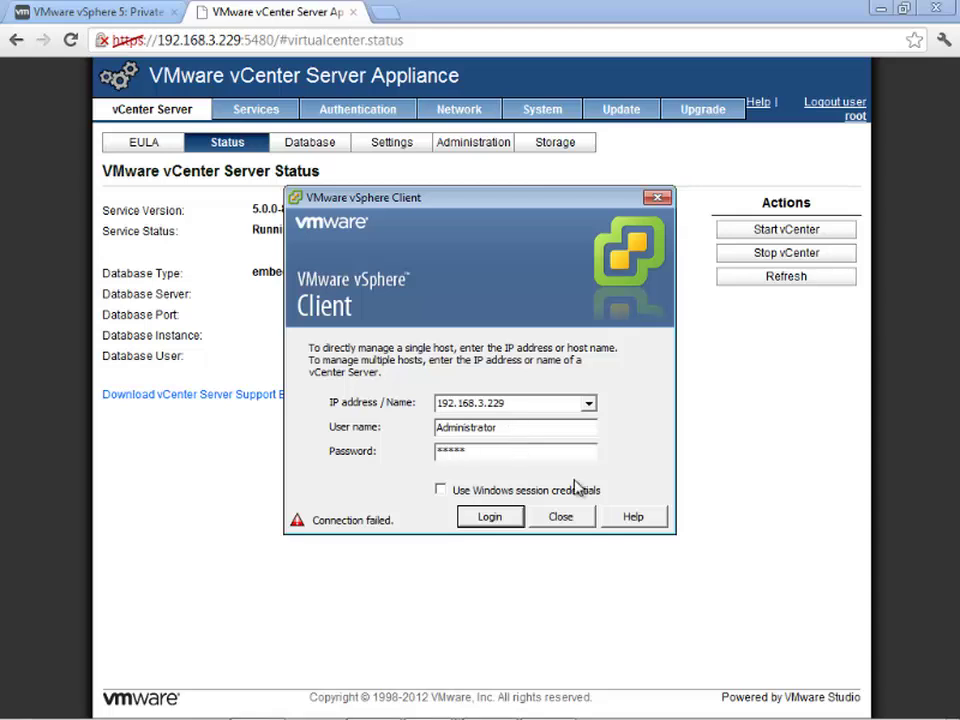
{"action": "left_click", "coordinate": [506, 515]}
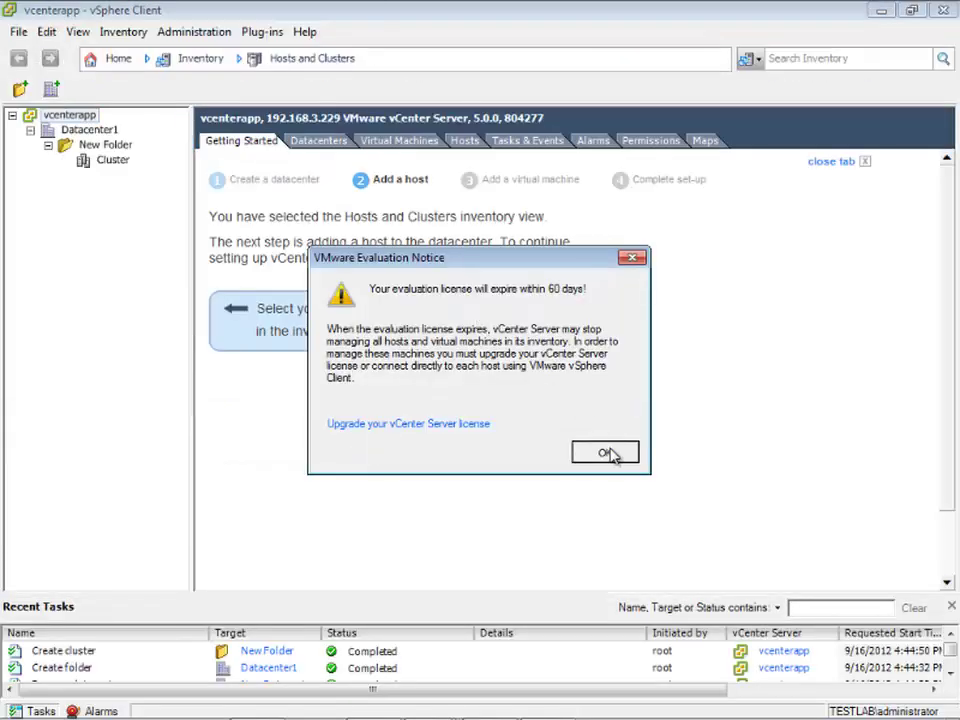
- Dismiss the evaluation licence notice and select Cluster, leaving its Getting Started page shown without adding a host
{"action": "left_click", "coordinate": [605, 453]}
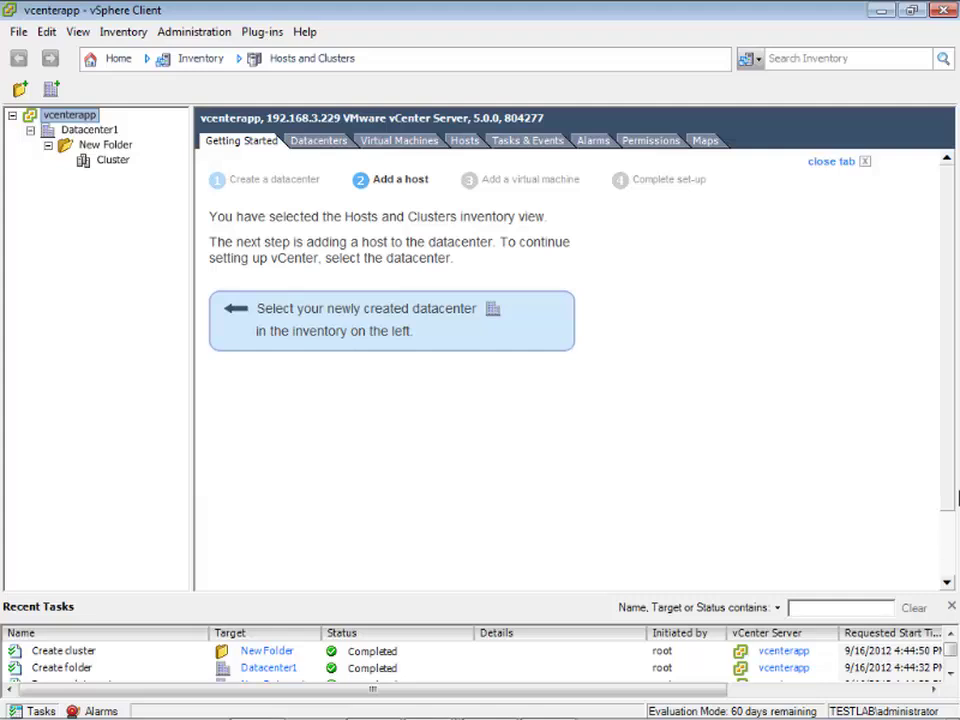
{"action": "left_click", "coordinate": [112, 163]}
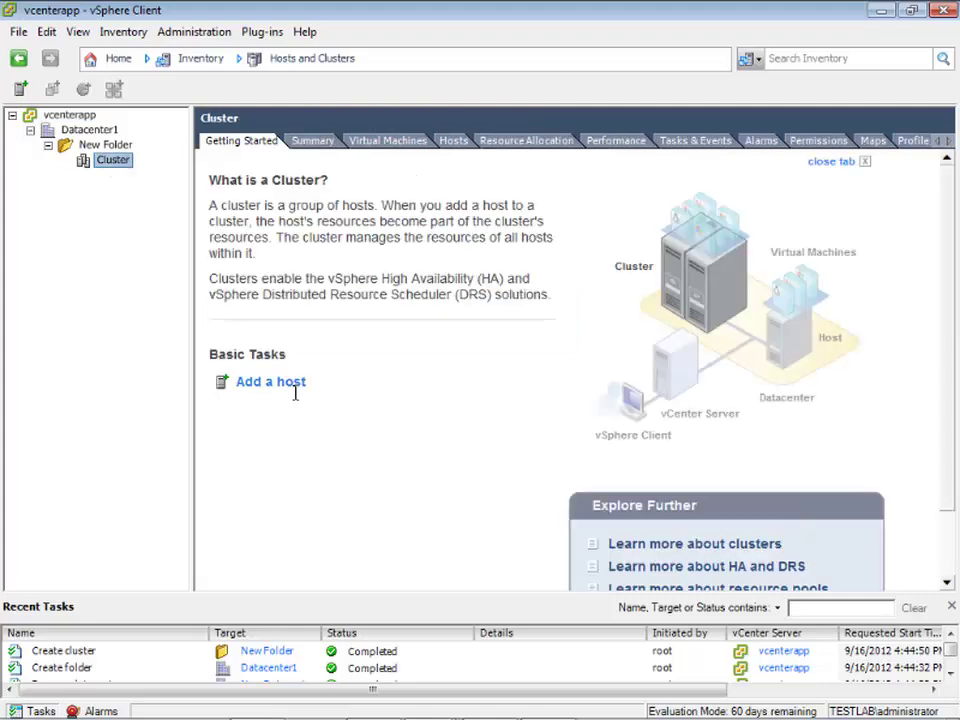
{"action": "left_click", "coordinate": [284, 385]}
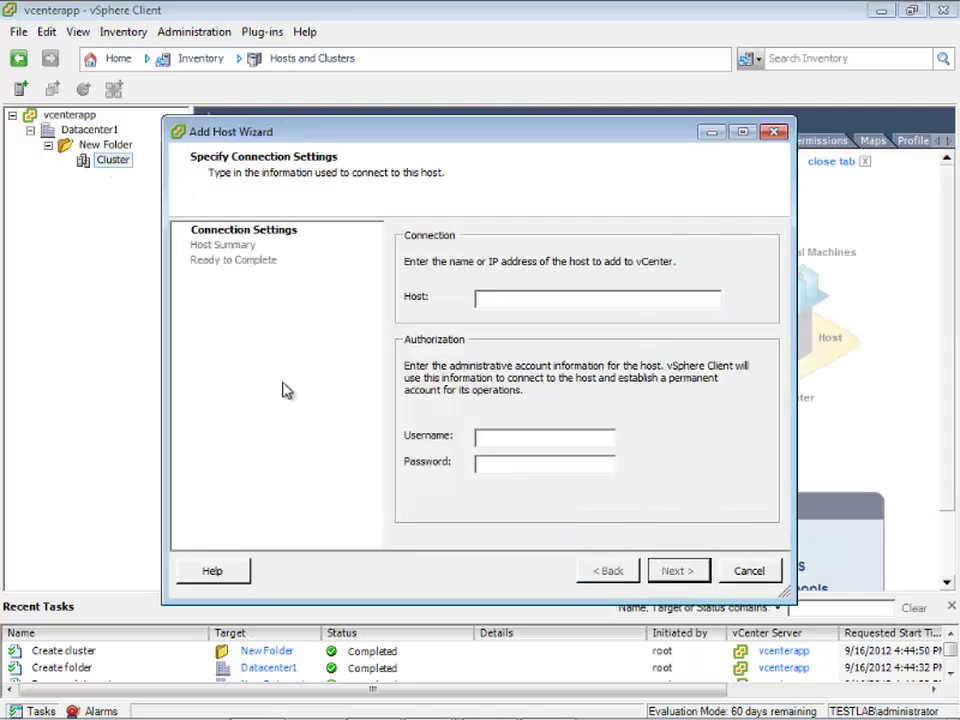
{"action": "left_click", "coordinate": [749, 570]}
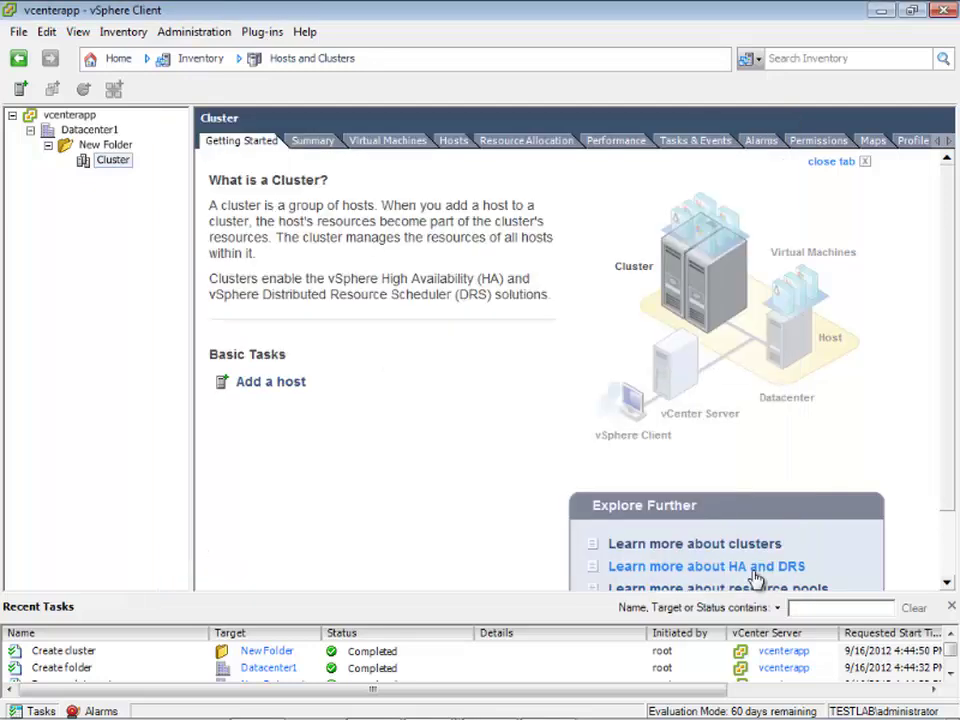